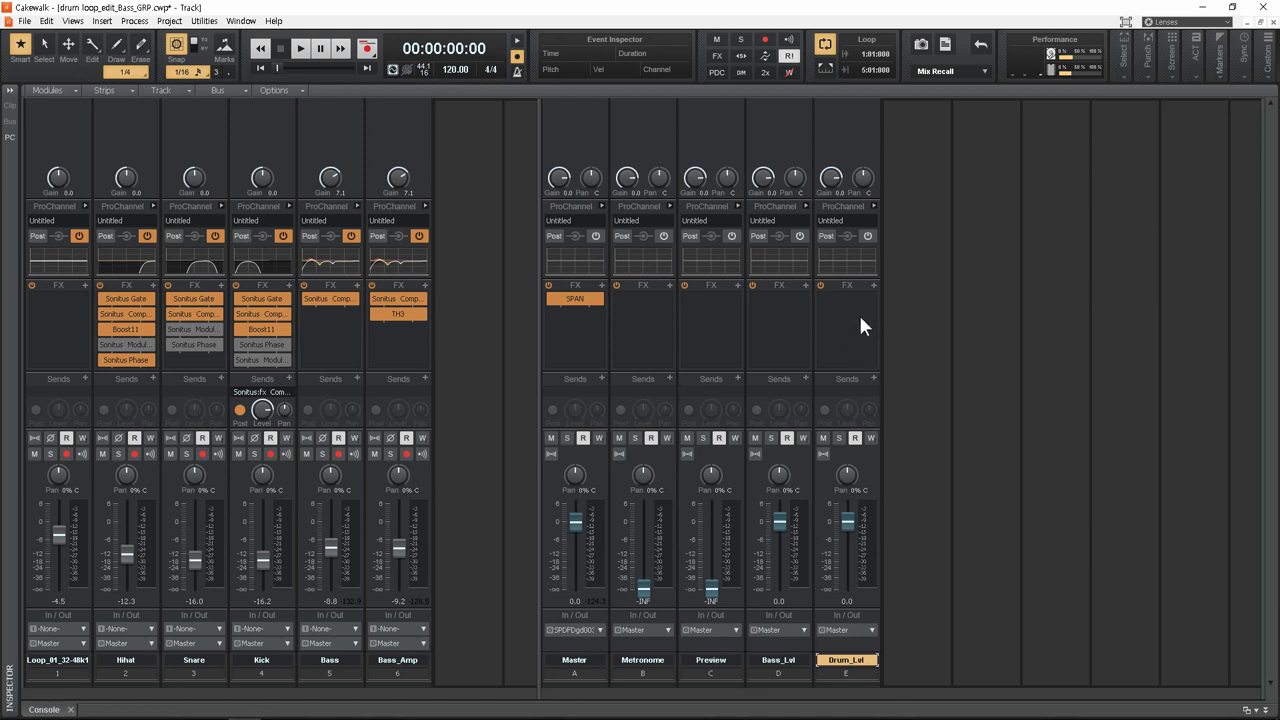
Step: Switch to the track view and display all track controls in the track headers
{"action": "key", "text": "alt+1"}
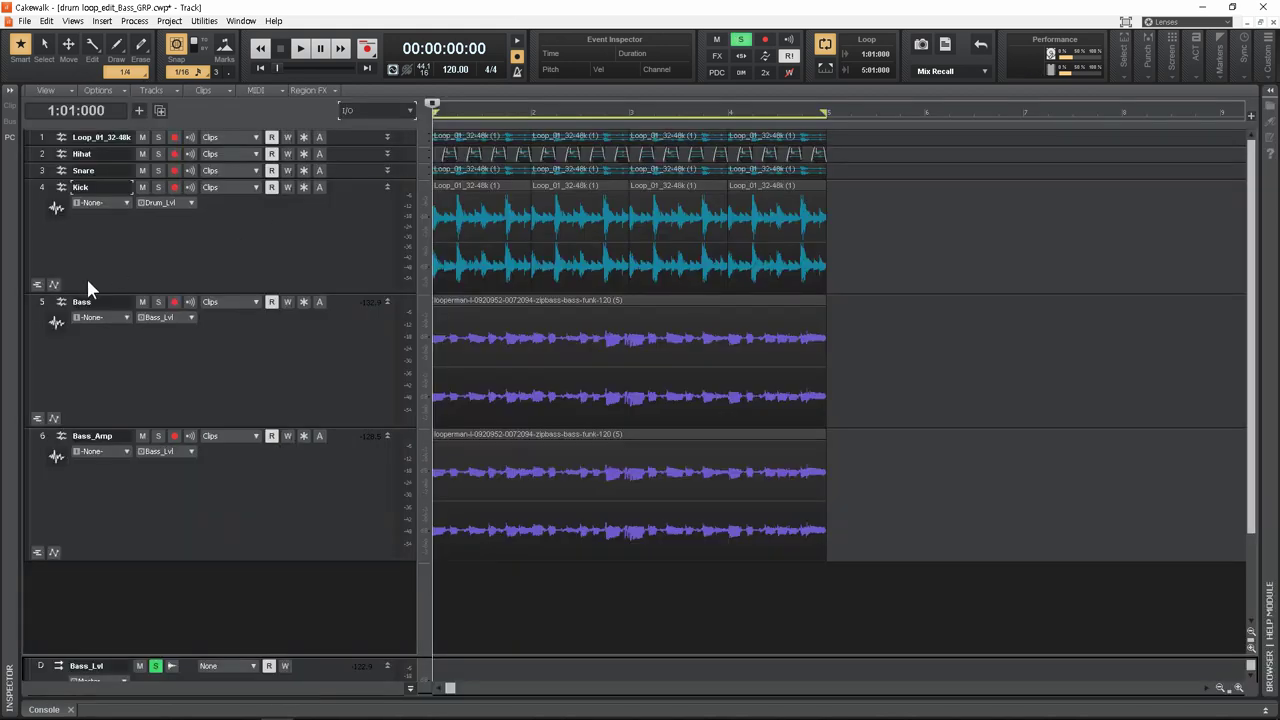
{"action": "left_click", "coordinate": [409, 112]}
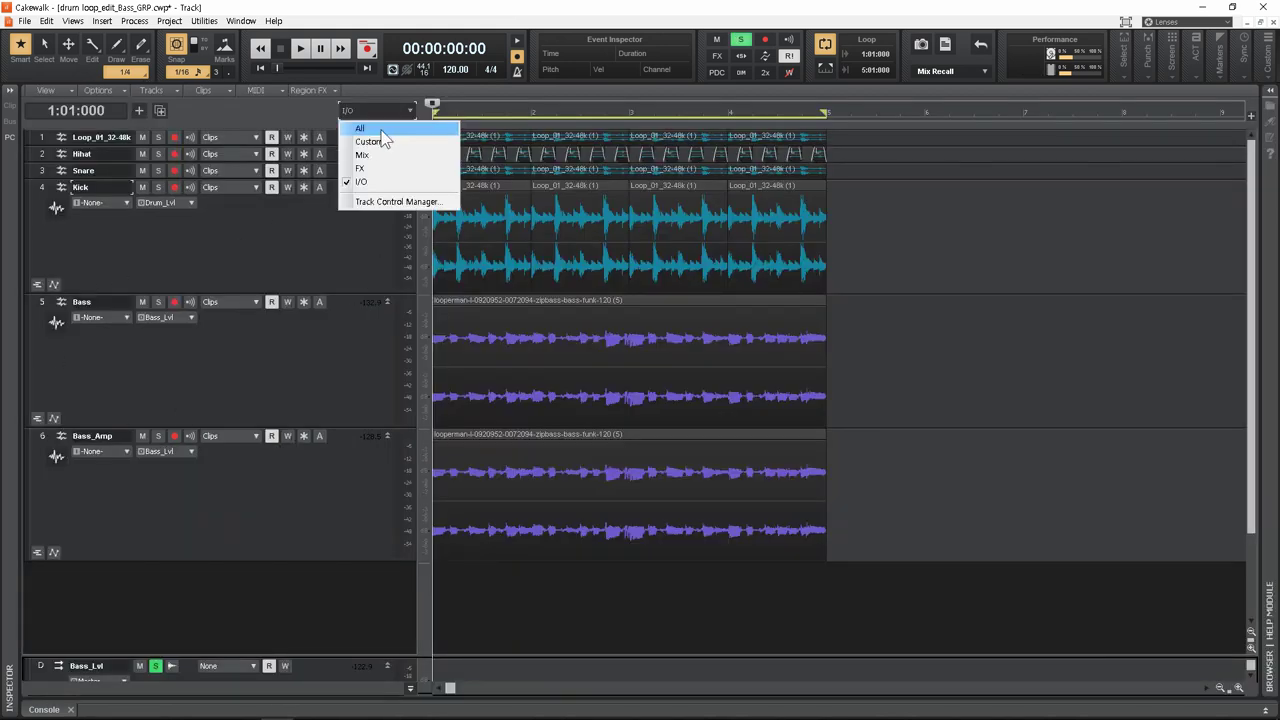
{"action": "left_click", "coordinate": [360, 129]}
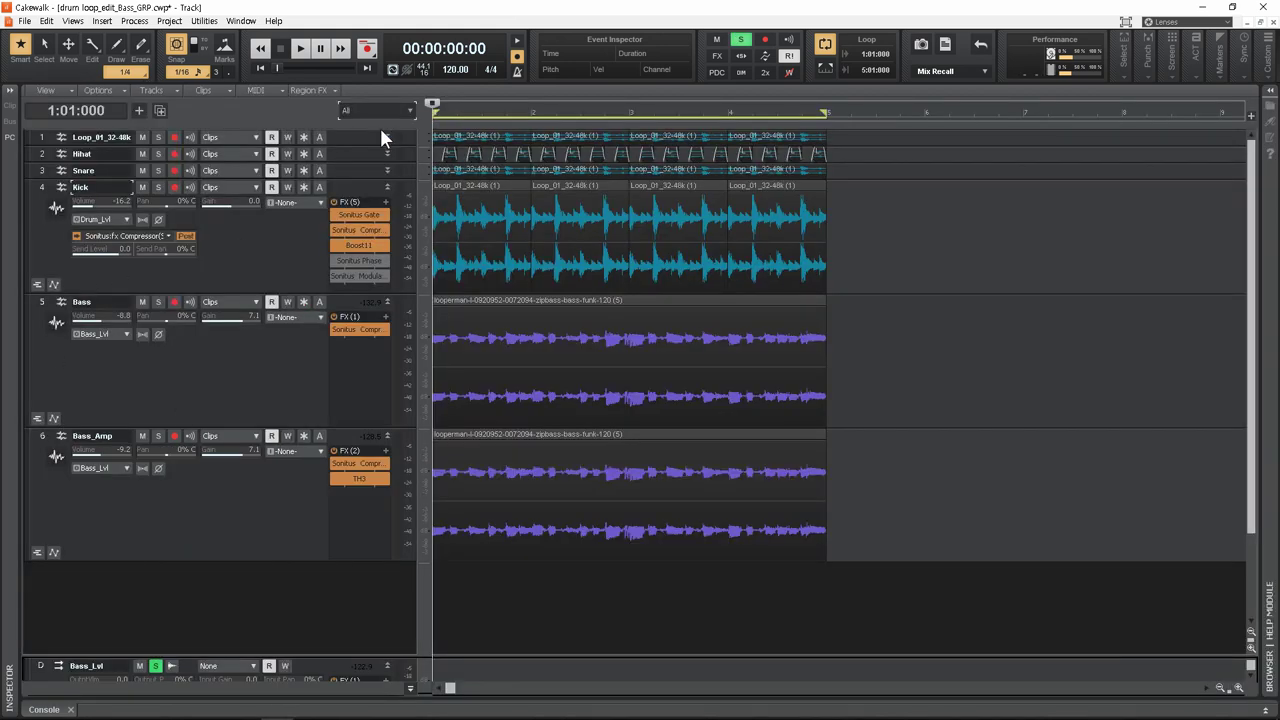
Step: Check the output assignments of the Bass and Bass_Amp tracks, keeping Bass_Lvl selected
{"action": "left_click", "coordinate": [104, 336]}
{"action": "left_click", "coordinate": [166, 424]}
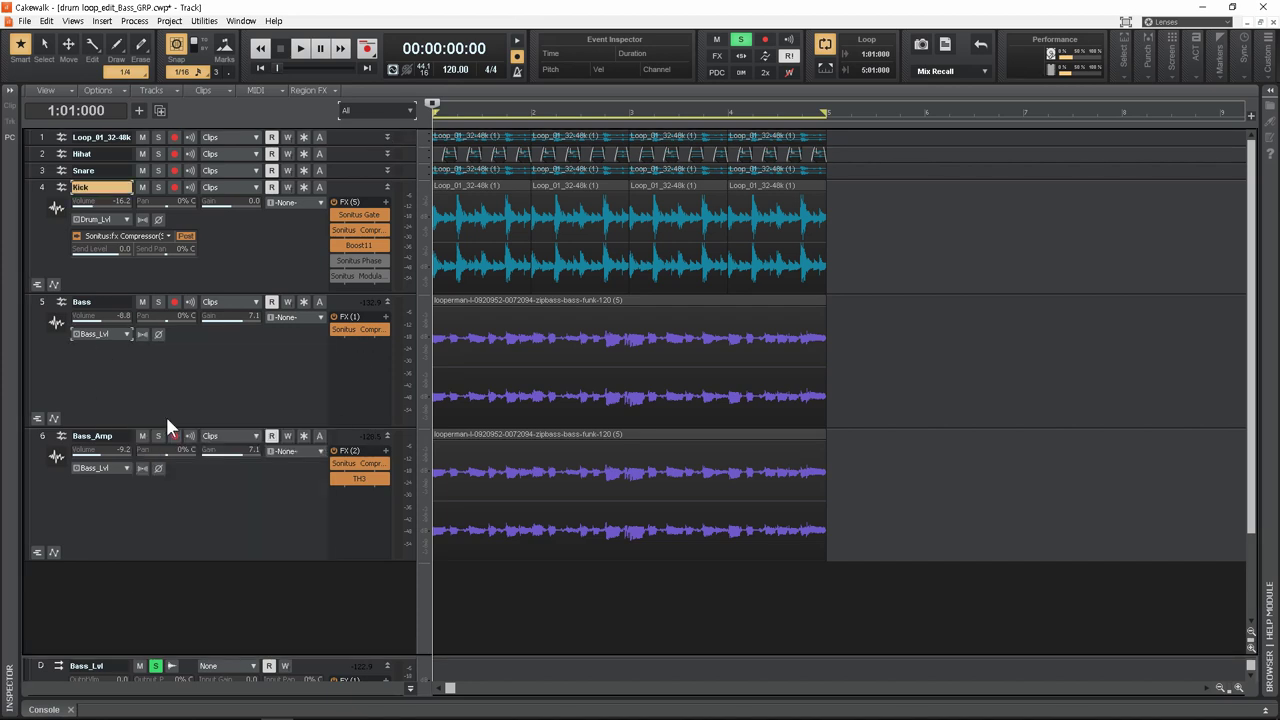
{"action": "left_click", "coordinate": [127, 467]}
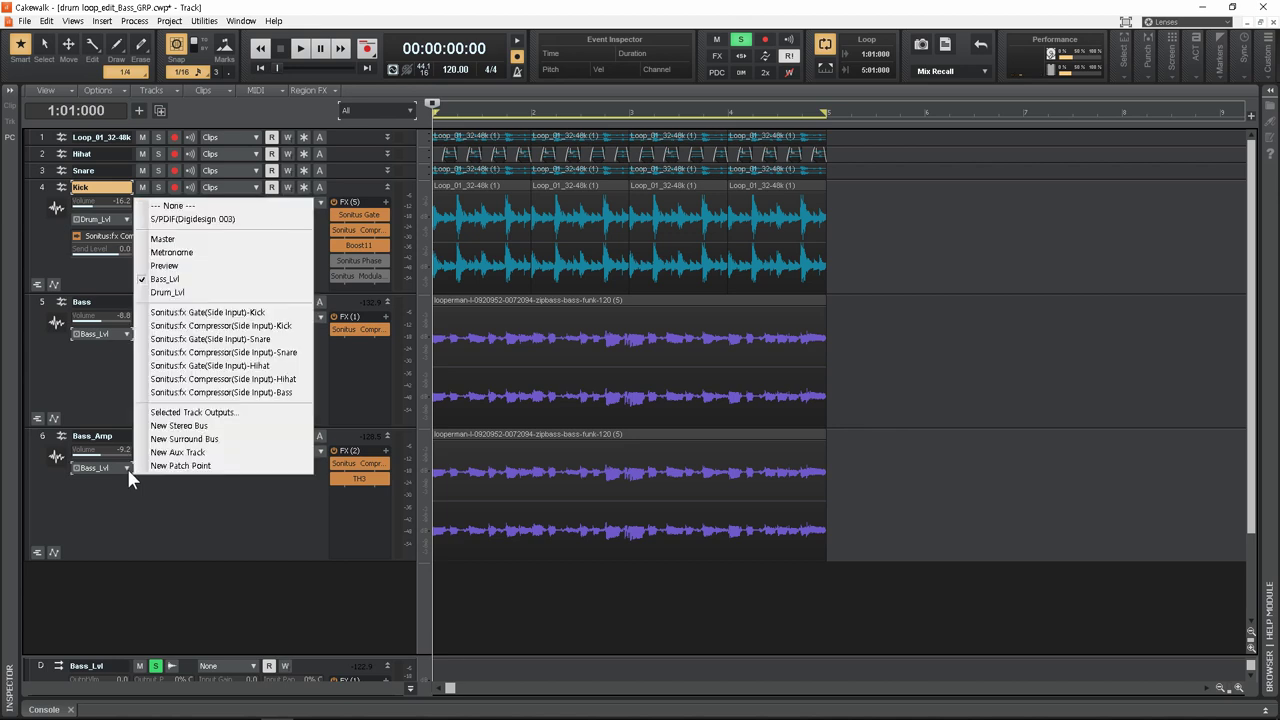
{"action": "left_click", "coordinate": [205, 279]}
{"action": "left_click", "coordinate": [230, 357]}
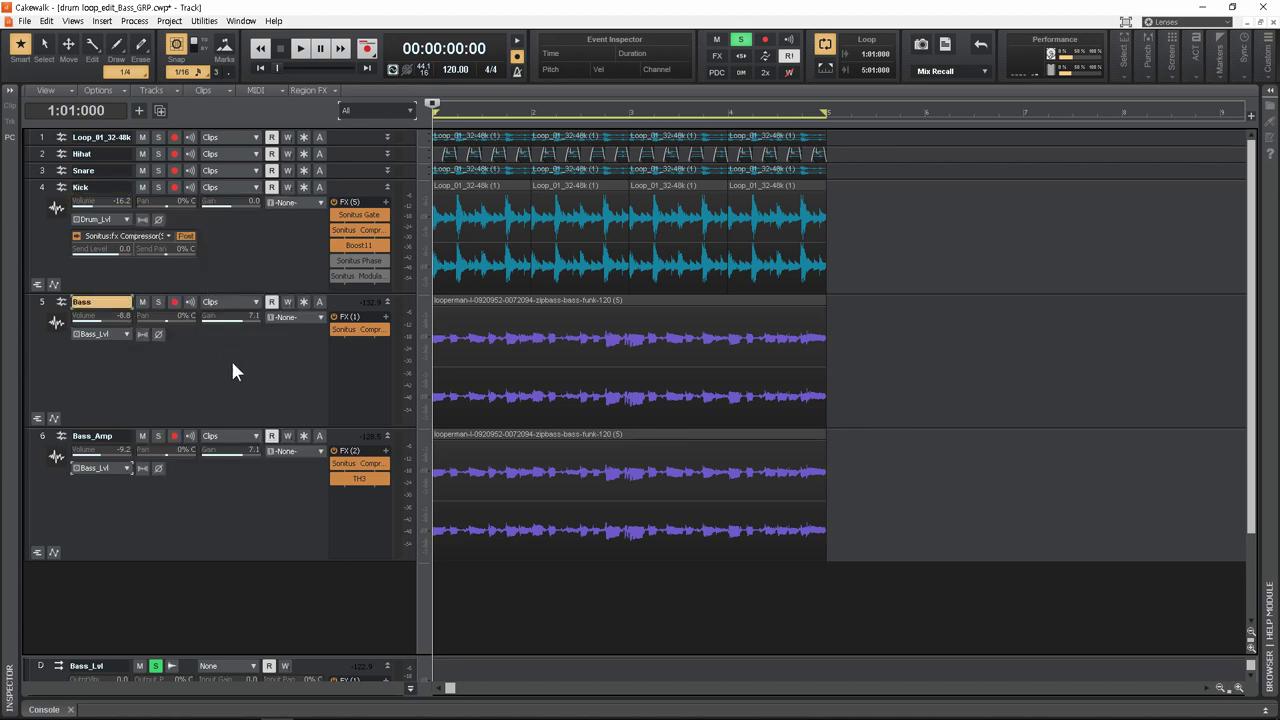
Step: Bring up the console and audition the soloed Bass_Lvl bus, toggling its mute during playback
{"action": "key", "text": "d"}
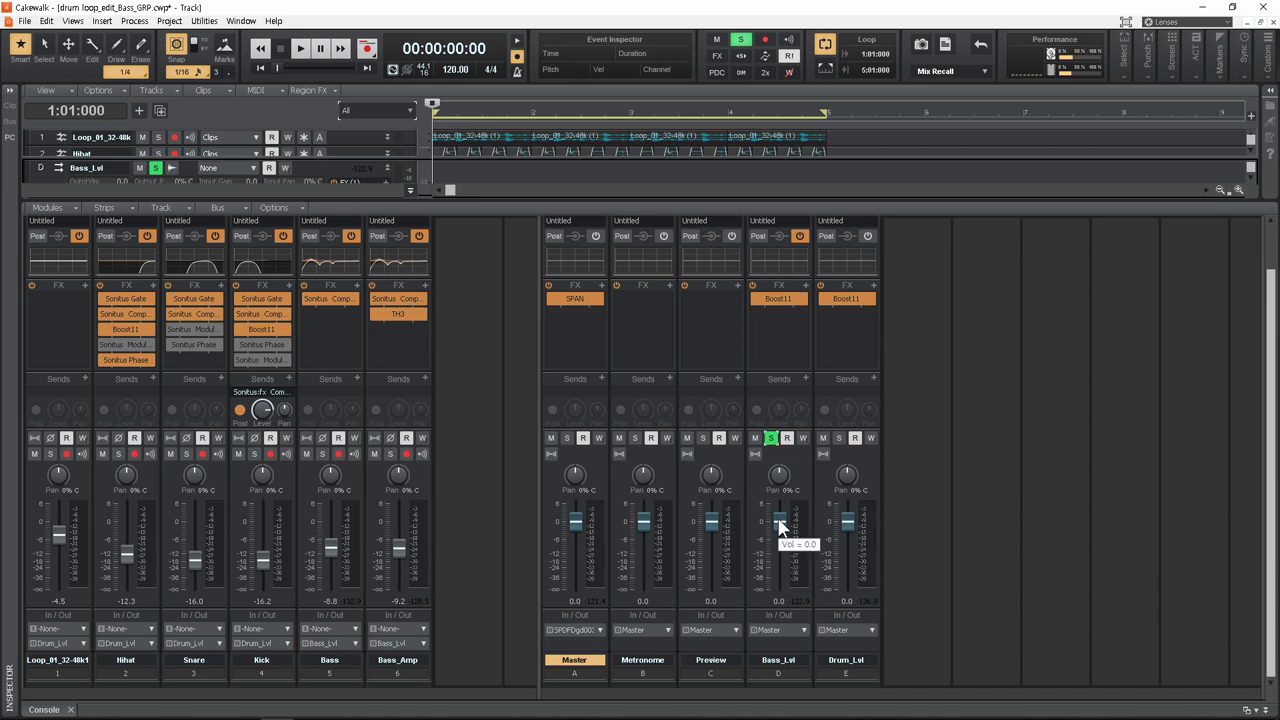
{"action": "key", "text": "space"}
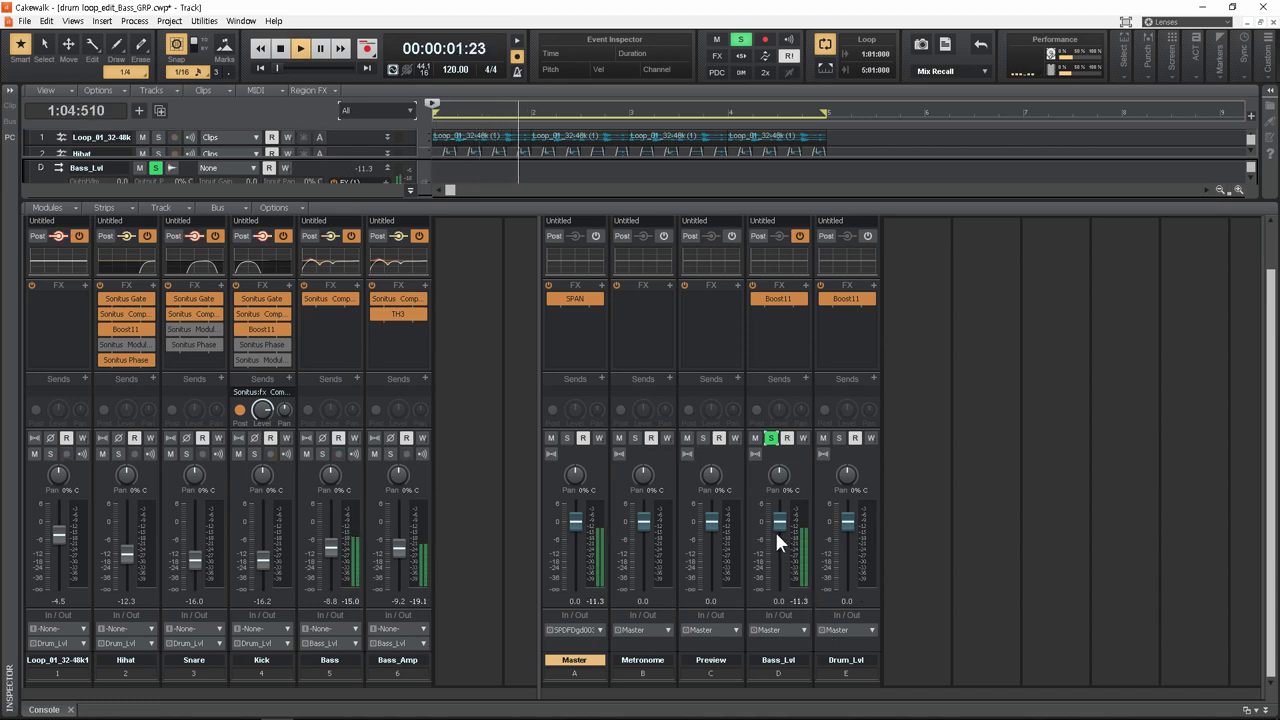
{"action": "left_click", "coordinate": [755, 438]}
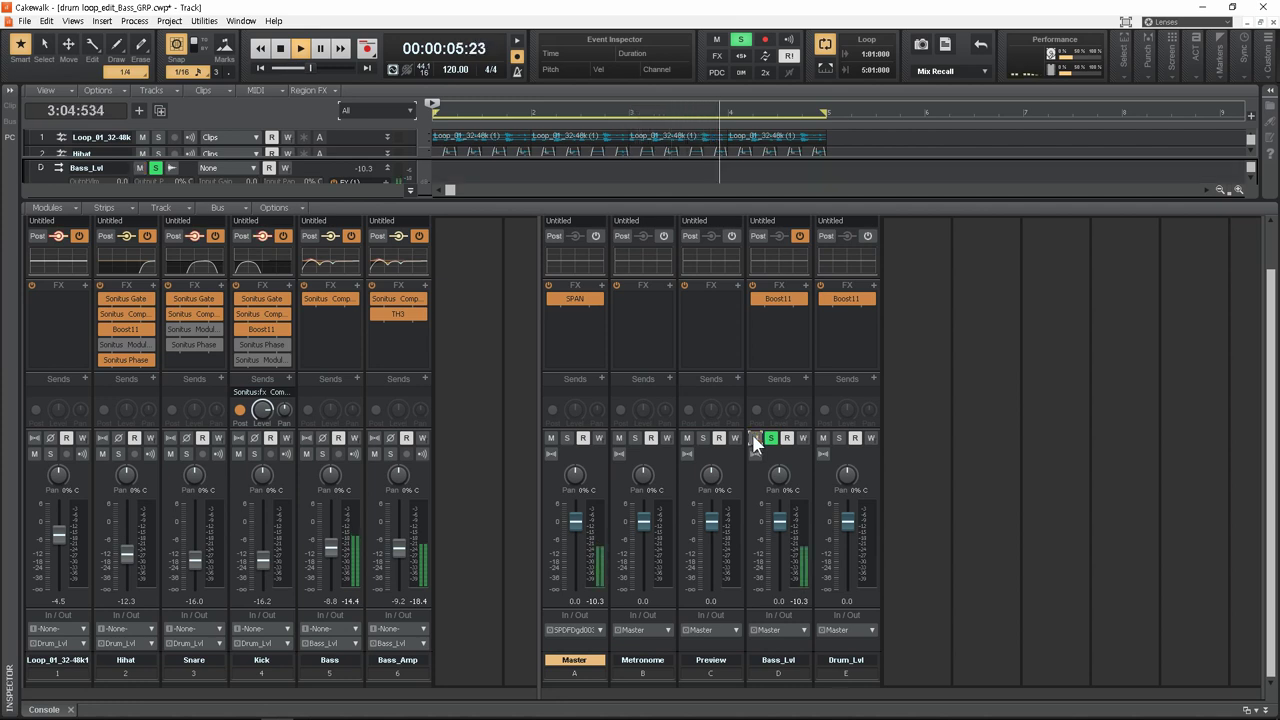
{"action": "left_click", "coordinate": [755, 438]}
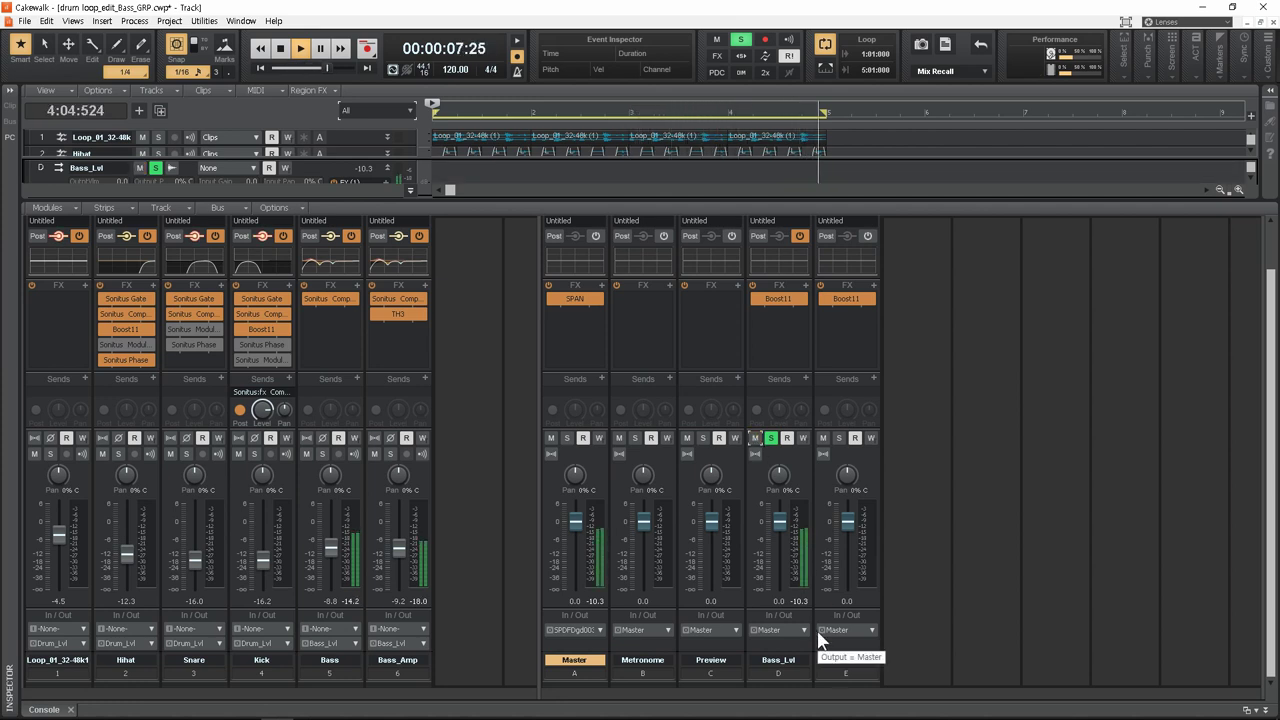
{"action": "key", "text": "space"}
Step: Open the Boost11 limiter on the Bass_Lvl bus and play the loop to examine its level meters
{"action": "double_click", "coordinate": [757, 296]}
{"action": "key", "text": "space"}
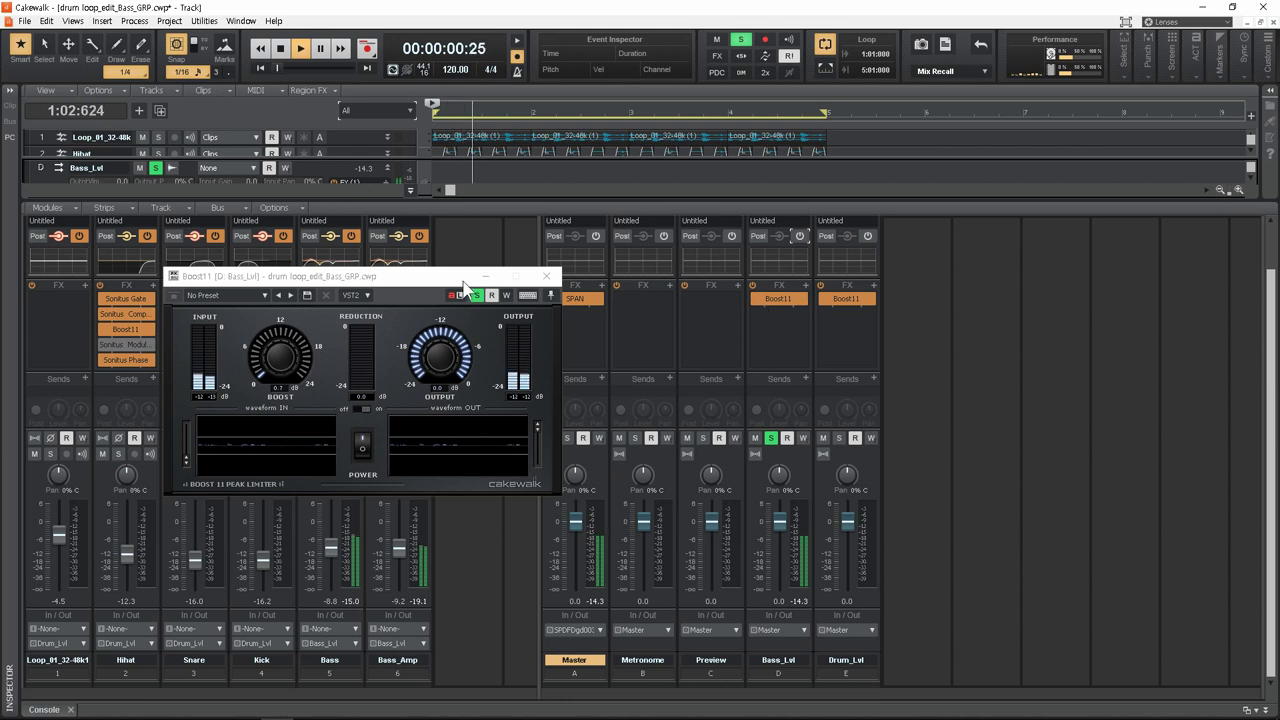
{"action": "left_click_drag", "start_coordinate": [440, 275], "coordinate": [393, 237]}
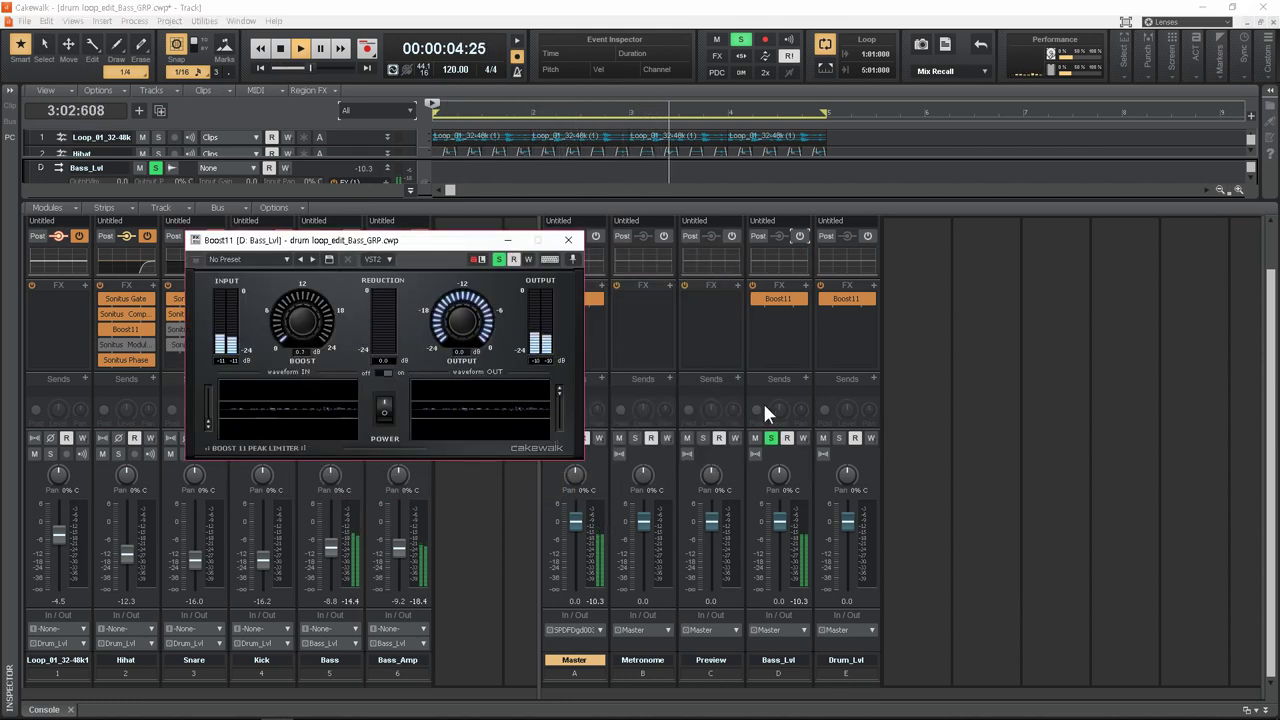
{"action": "key", "text": "space"}
Step: Compare playback of the Bass_Lvl bus with its Boost11 limiter bypassed and re-enabled
{"action": "left_click", "coordinate": [755, 298]}
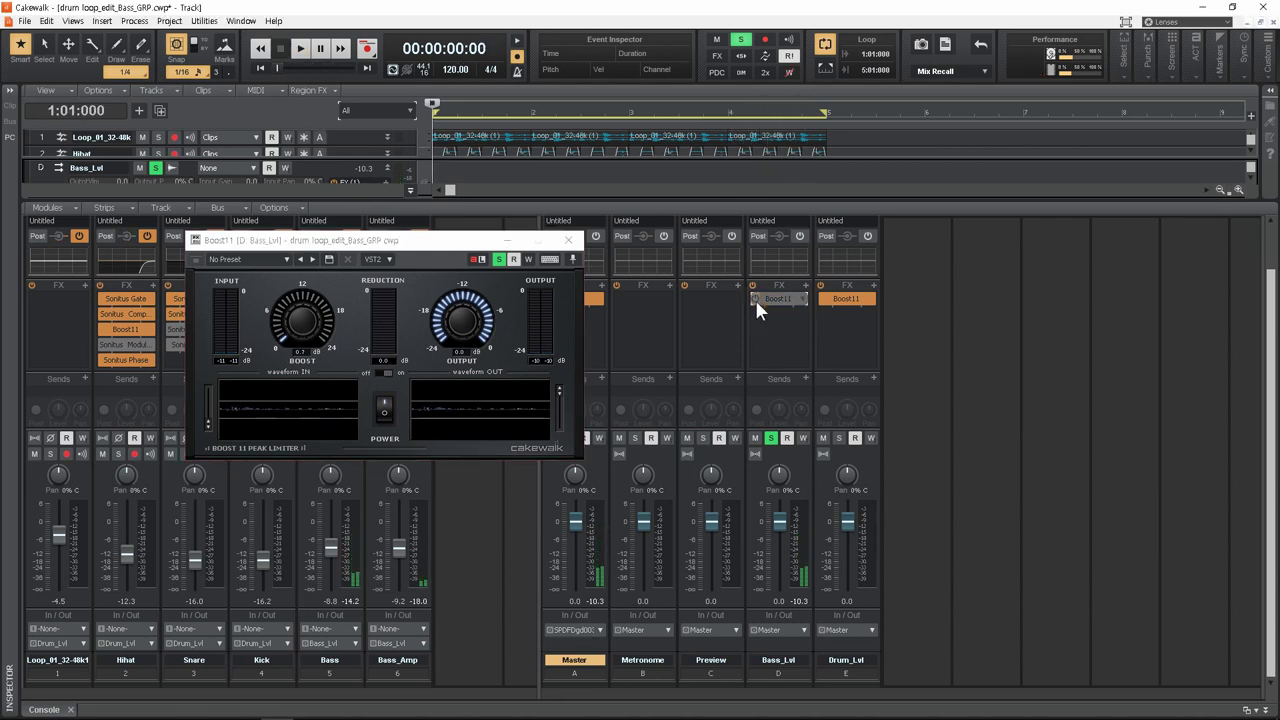
{"action": "key", "text": "space"}
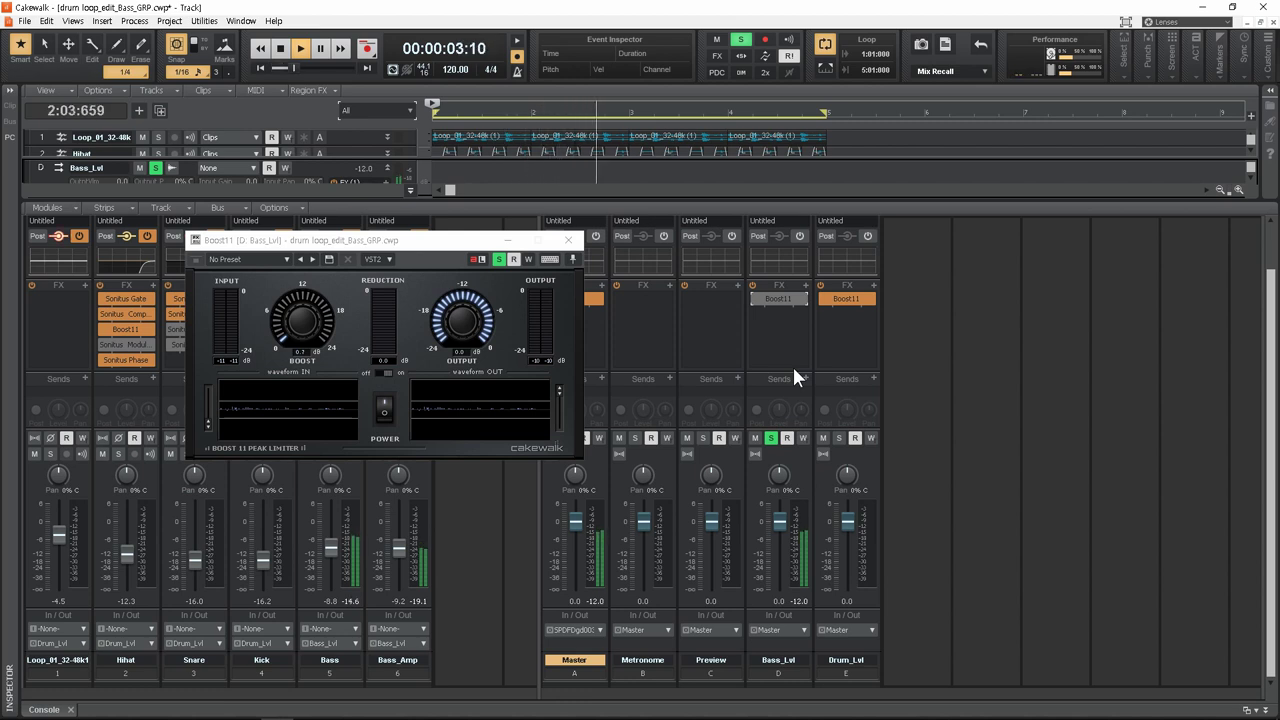
{"action": "key", "text": "space"}
{"action": "left_click", "coordinate": [755, 296]}
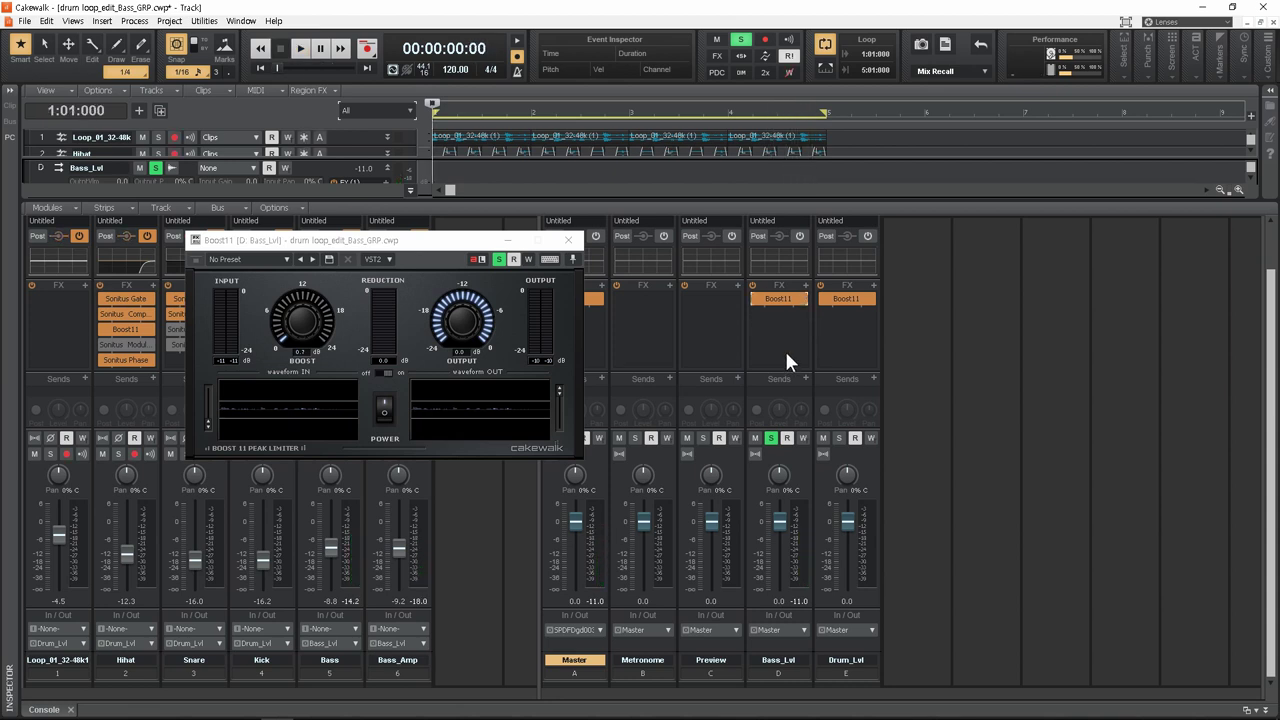
{"action": "key", "text": "space"}
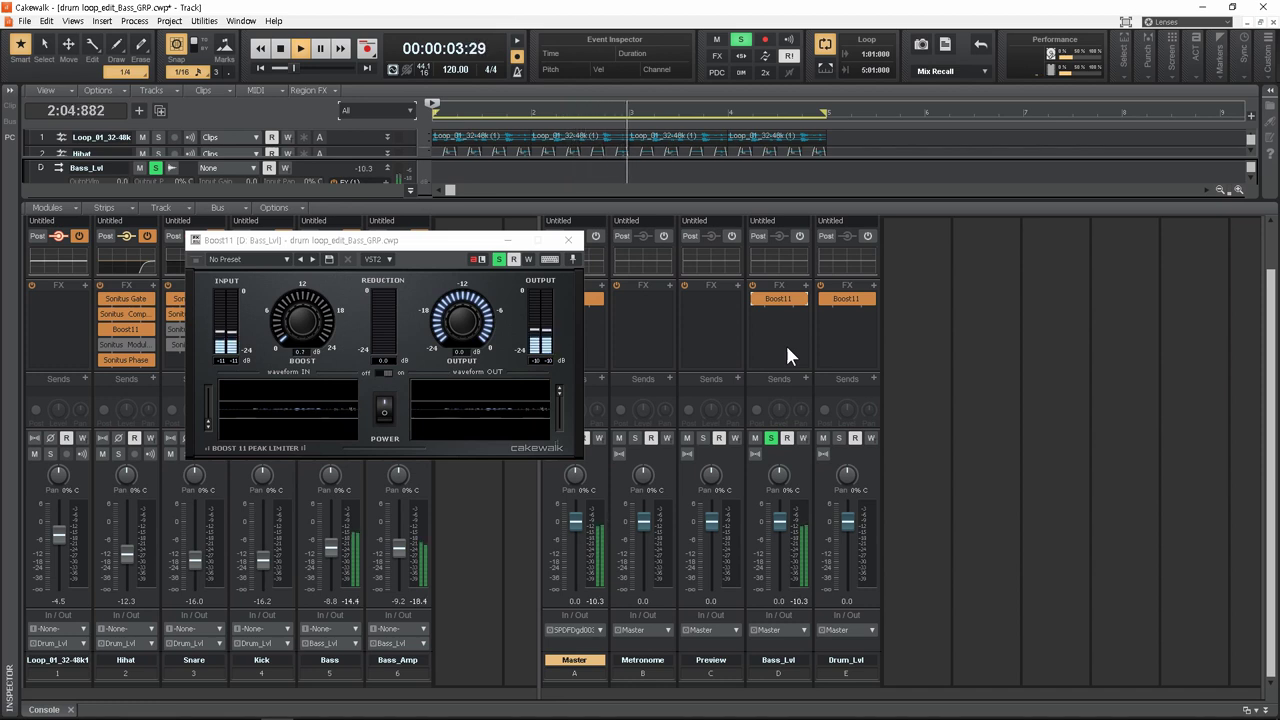
{"action": "key", "text": "space"}
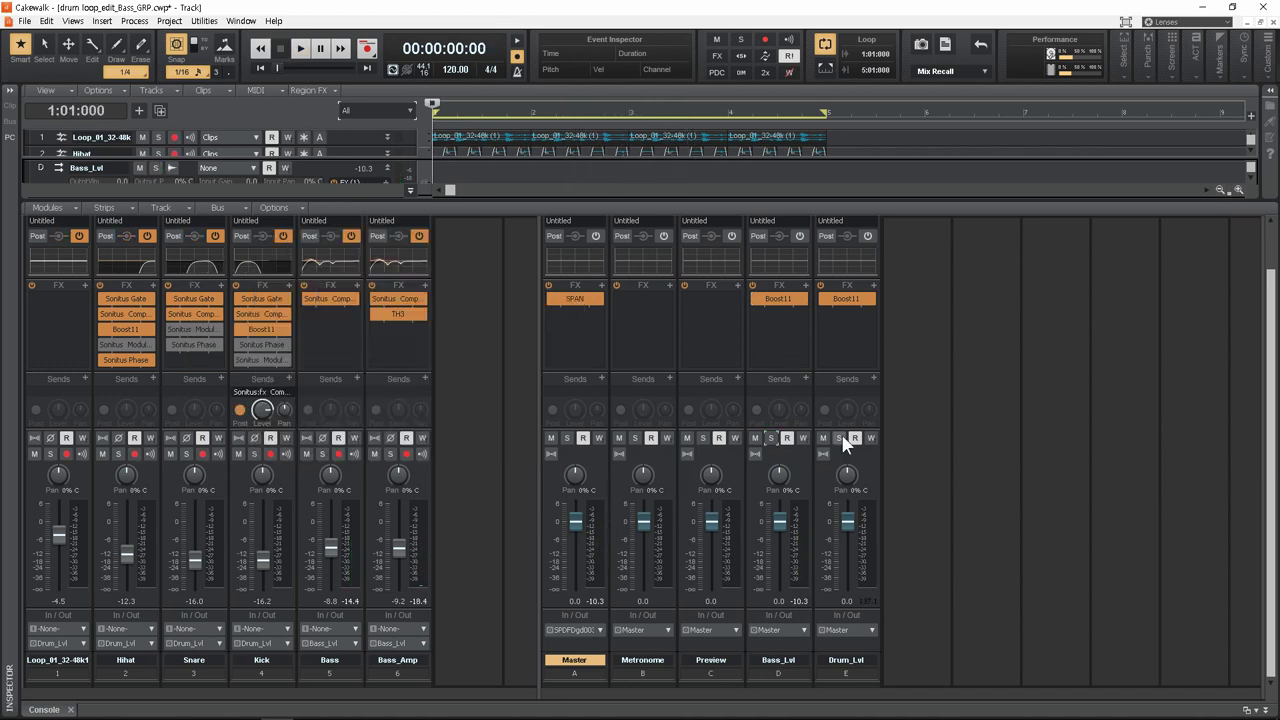
Step: Solo the Drum_Lvl bus and play it with its Boost11 limiter opened and bypassed
{"action": "left_click", "coordinate": [839, 438]}
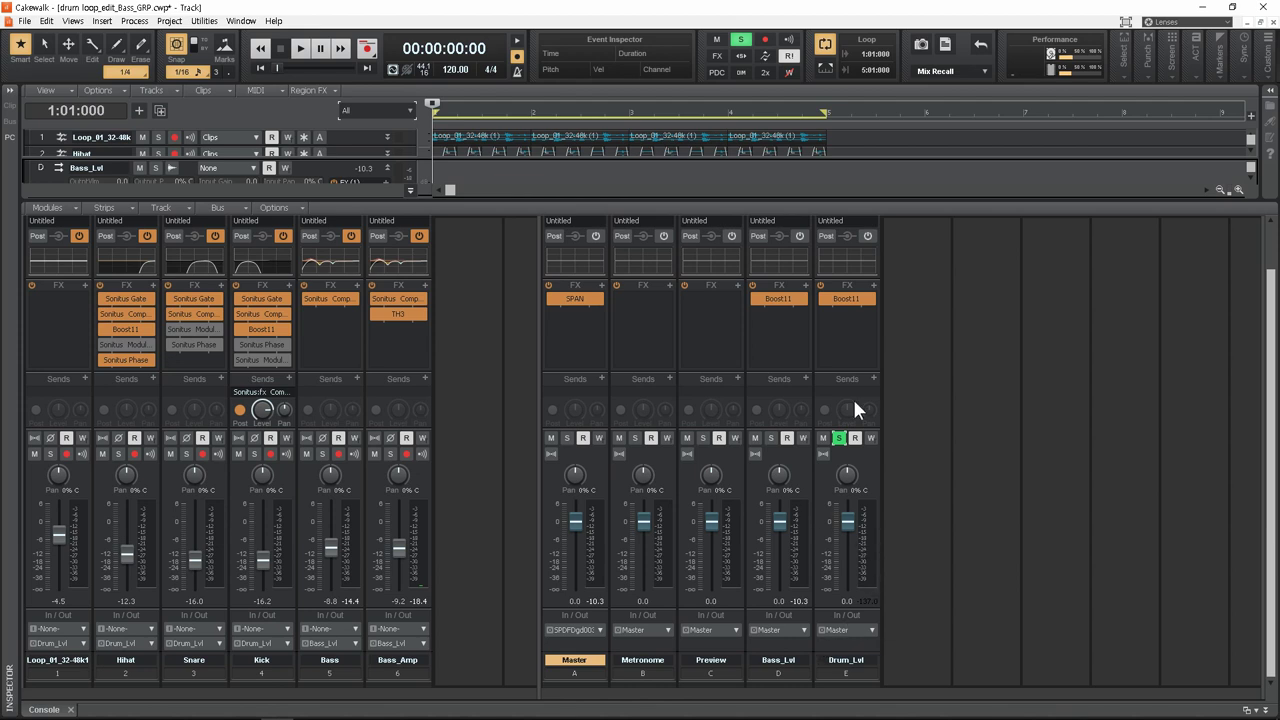
{"action": "double_click", "coordinate": [844, 300]}
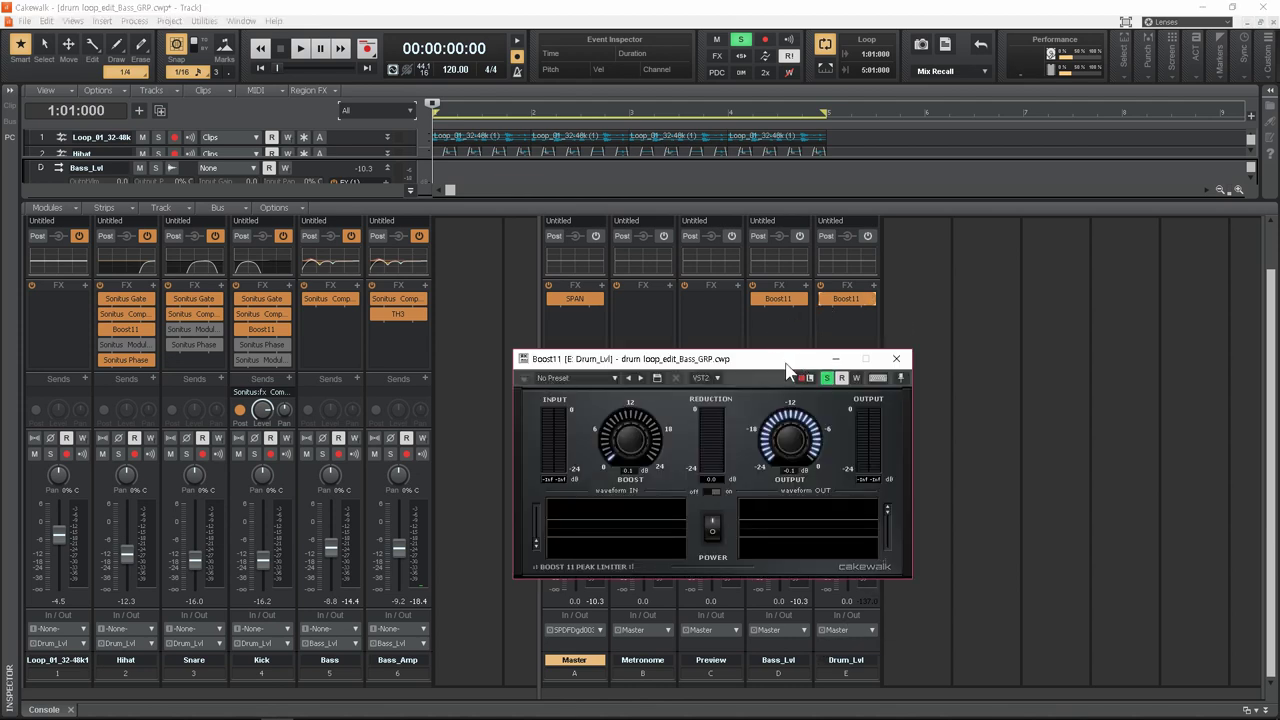
{"action": "left_click", "coordinate": [822, 299]}
{"action": "key", "text": "space"}
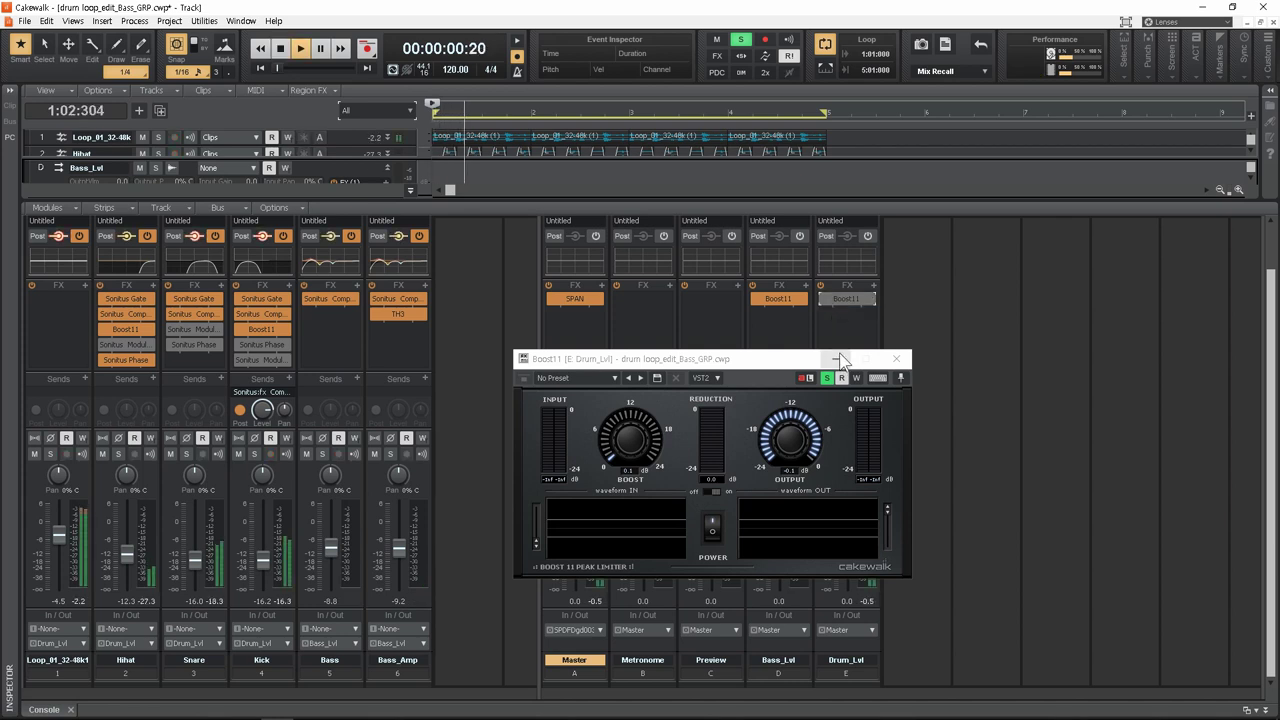
{"action": "left_click_drag", "start_coordinate": [767, 362], "coordinate": [345, 240]}
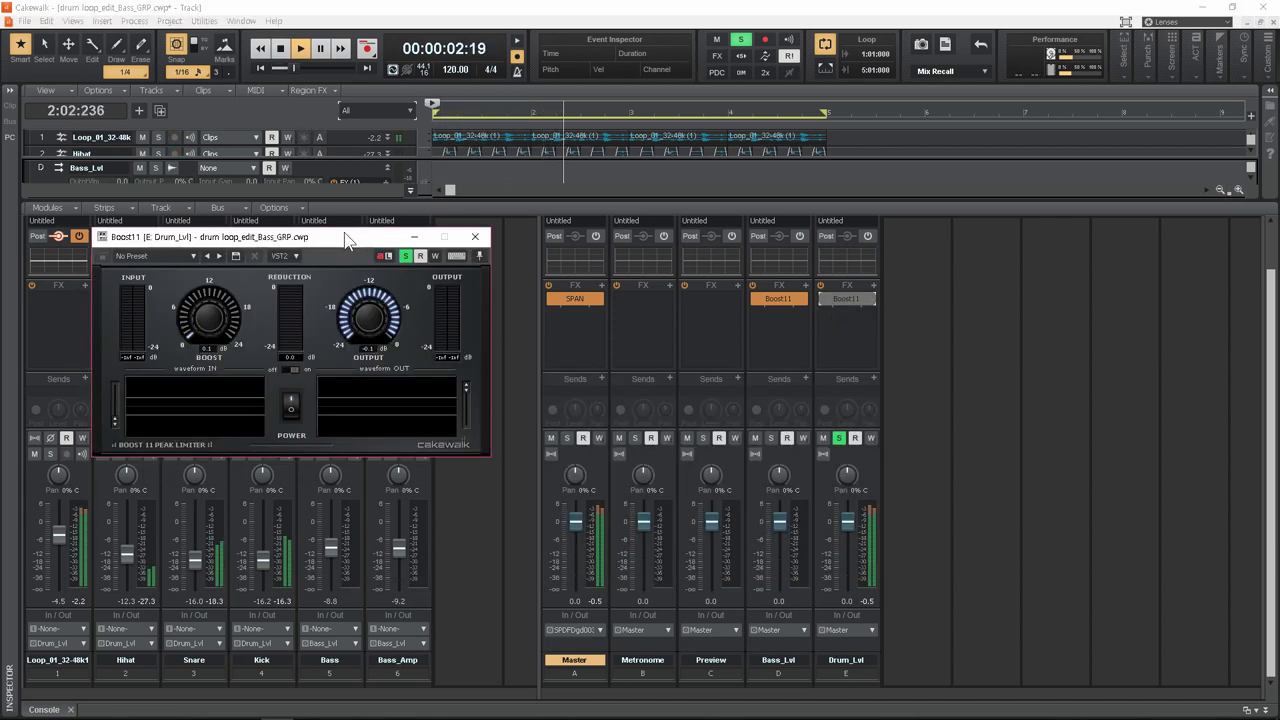
Step: Toggle mute on the Drum_Lvl bus during playback, uncover the bus's limiter slot and stop playback
{"action": "left_click", "coordinate": [823, 438]}
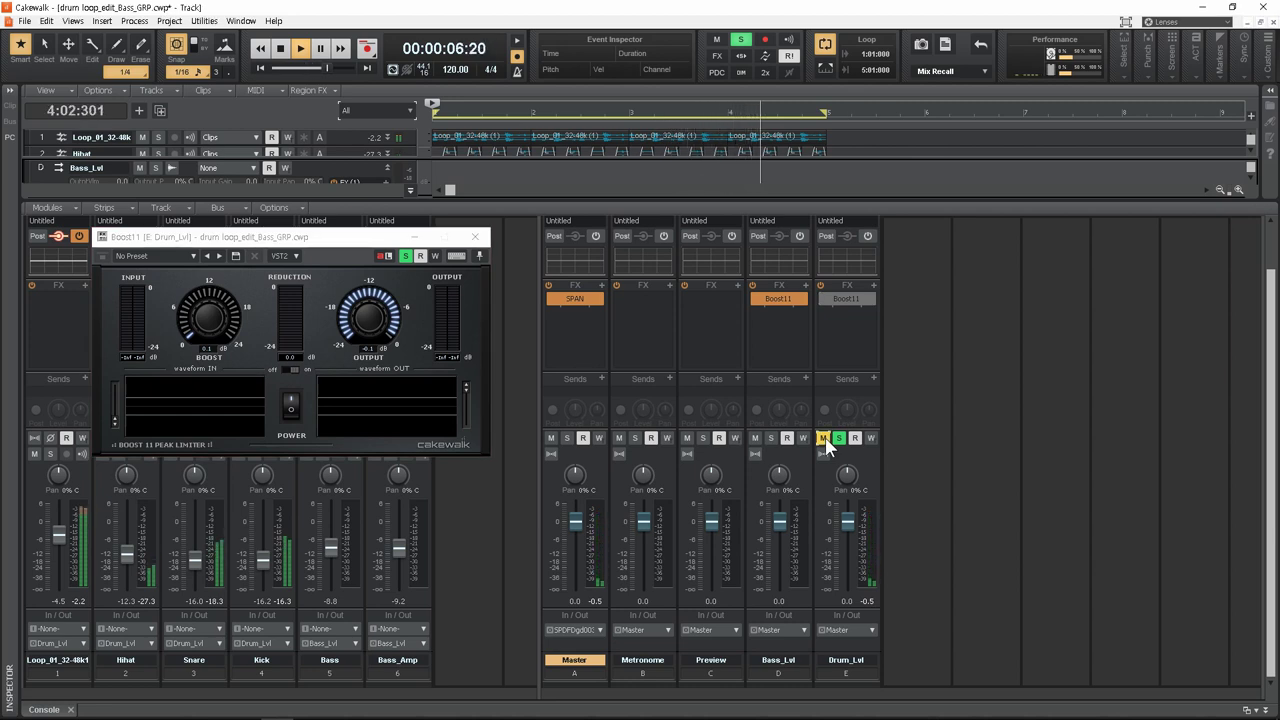
{"action": "left_click", "coordinate": [823, 438]}
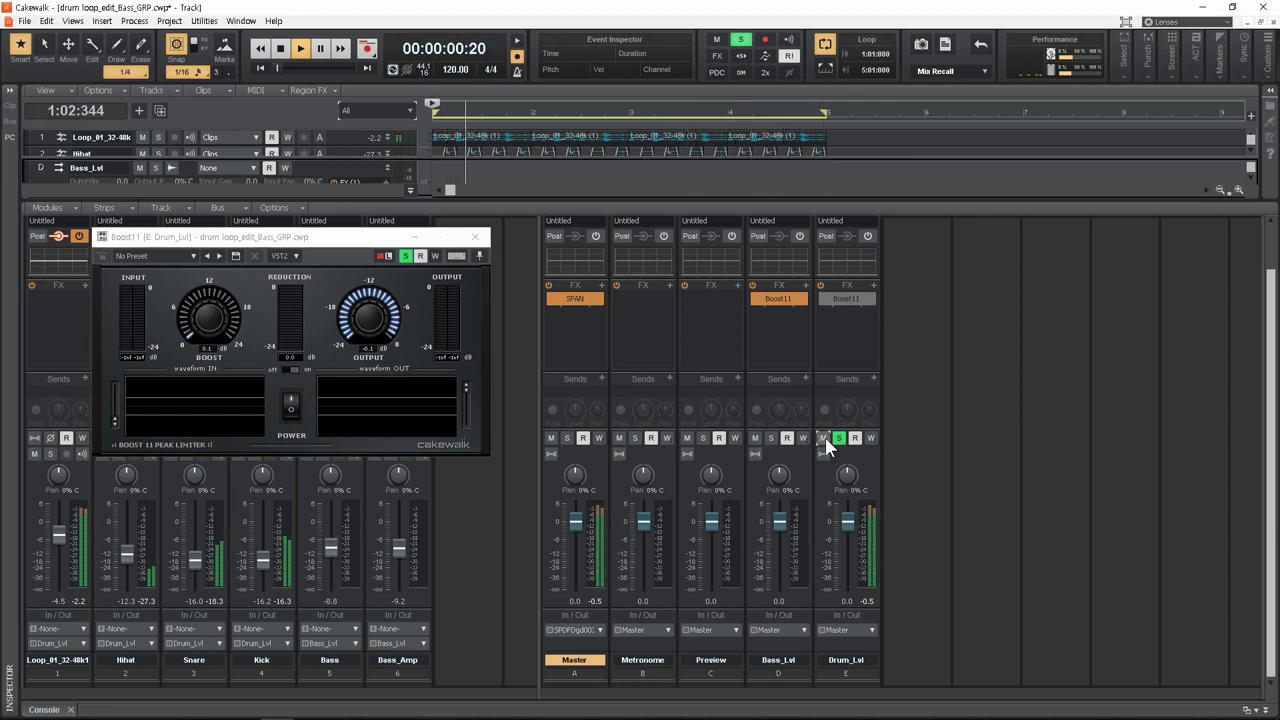
{"action": "left_click_drag", "start_coordinate": [263, 240], "coordinate": [559, 307]}
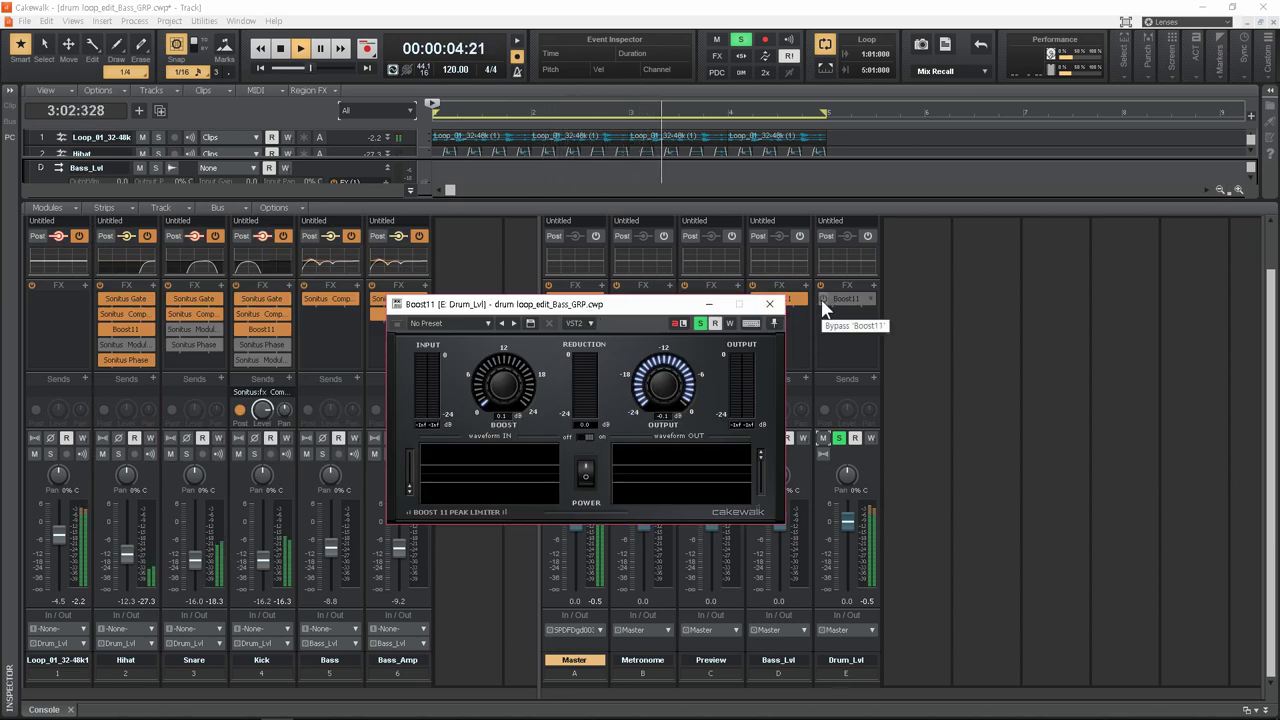
{"action": "key", "text": "space"}
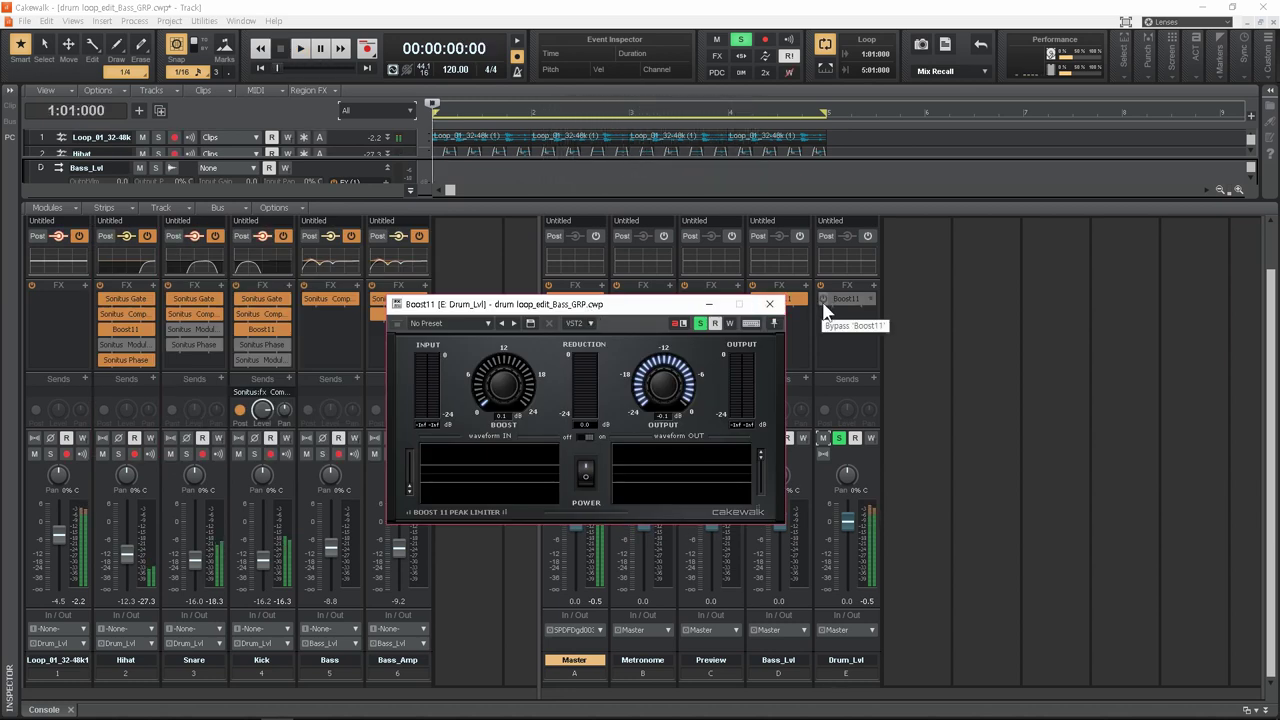
Step: Compare Drum_Lvl playback with Boost11 enabled, bypassed and enabled again
{"action": "left_click", "coordinate": [823, 300]}
{"action": "key", "text": "space"}
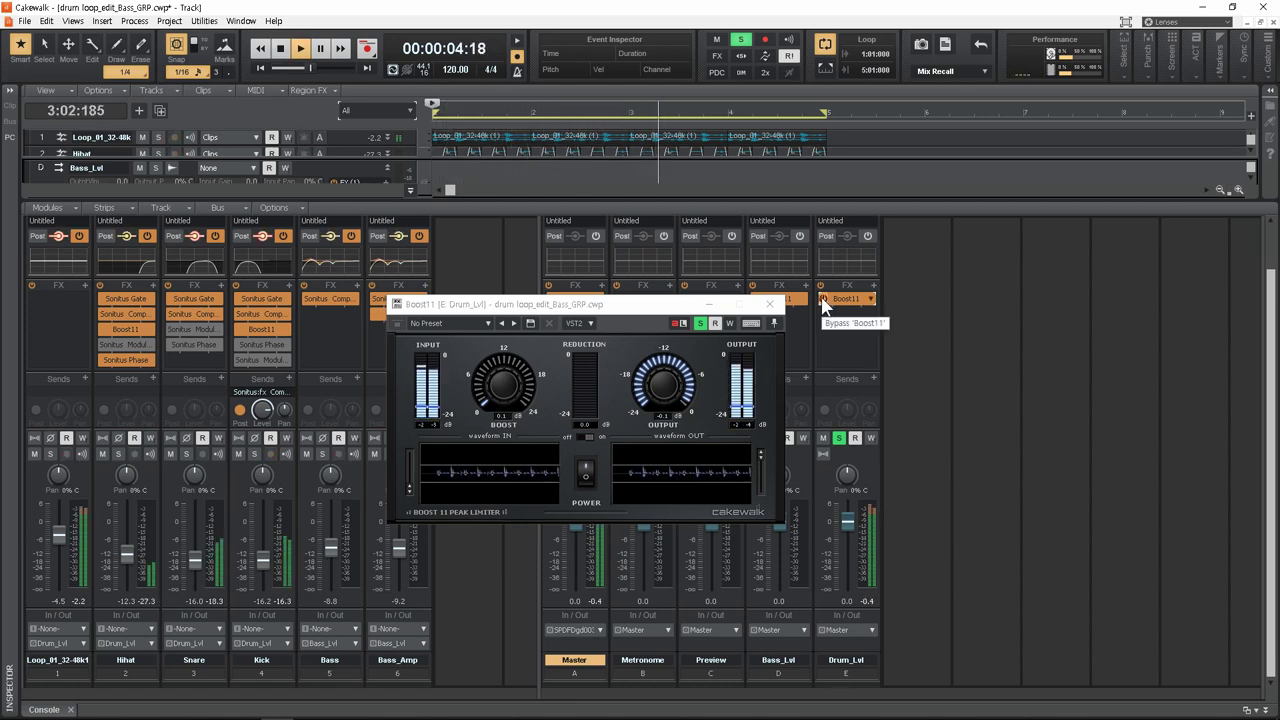
{"action": "key", "text": "space"}
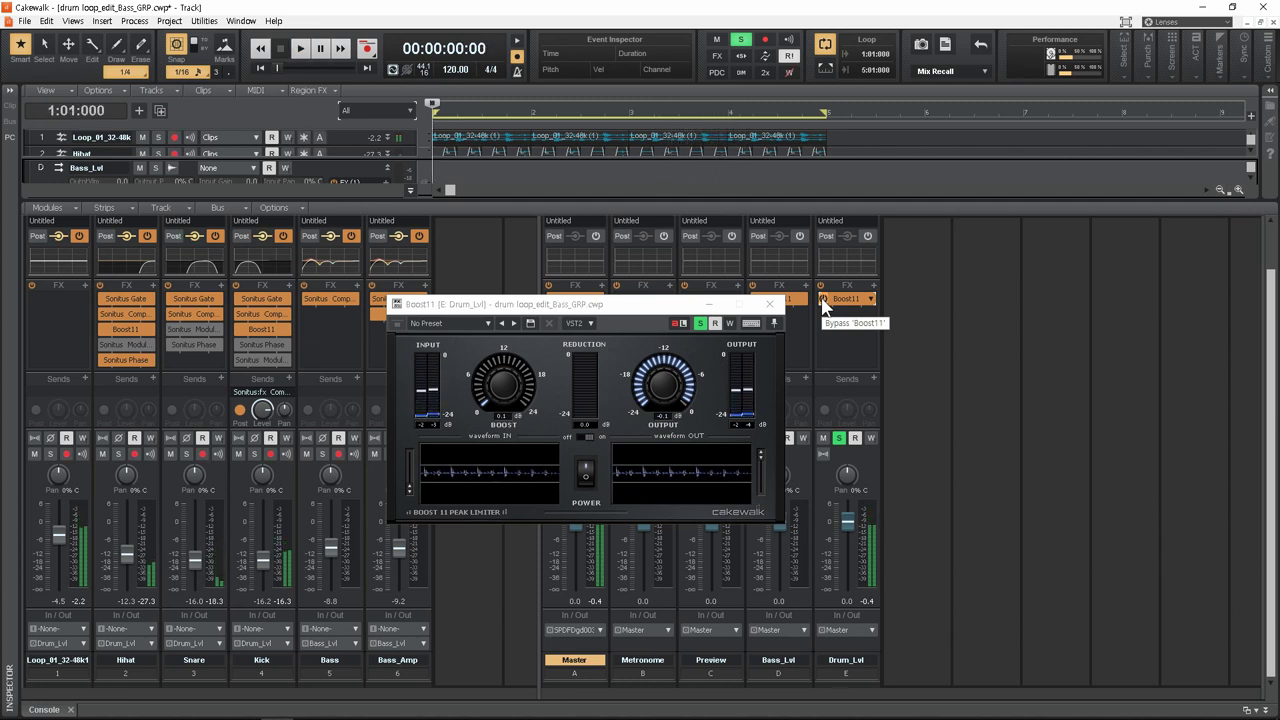
{"action": "left_click", "coordinate": [822, 299]}
{"action": "key", "text": "space"}
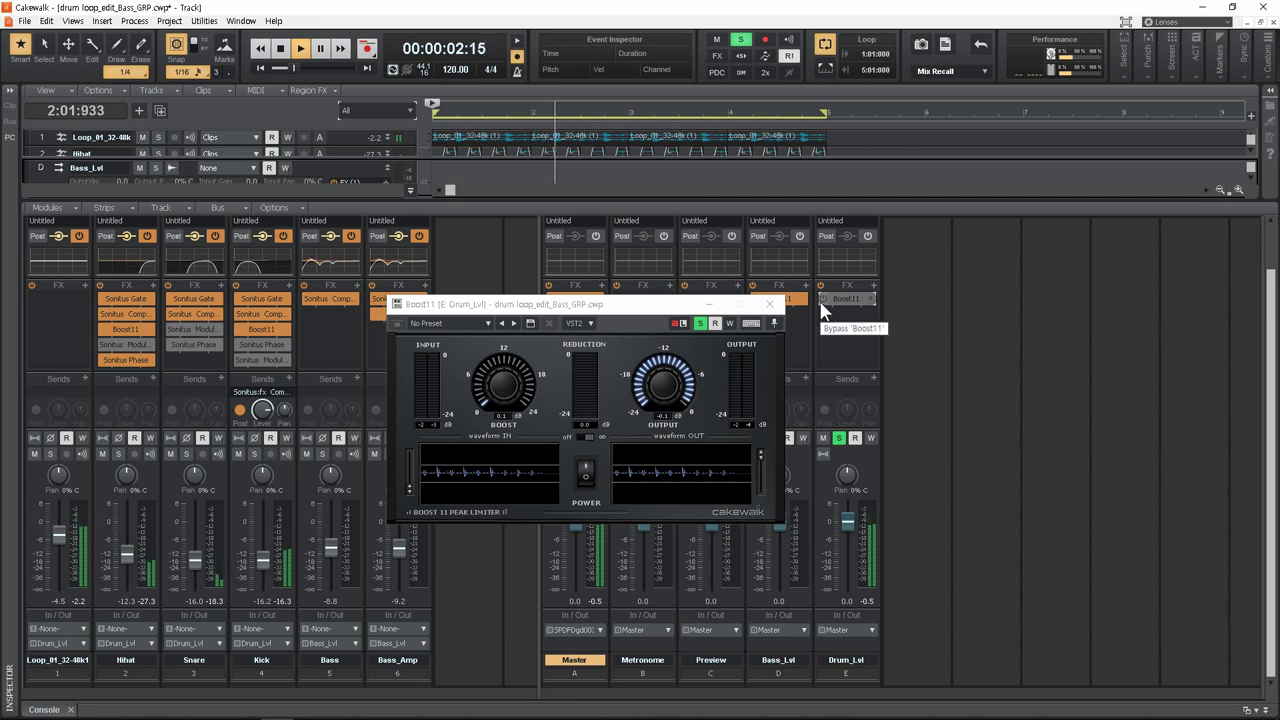
{"action": "key", "text": "space"}
{"action": "left_click", "coordinate": [822, 299]}
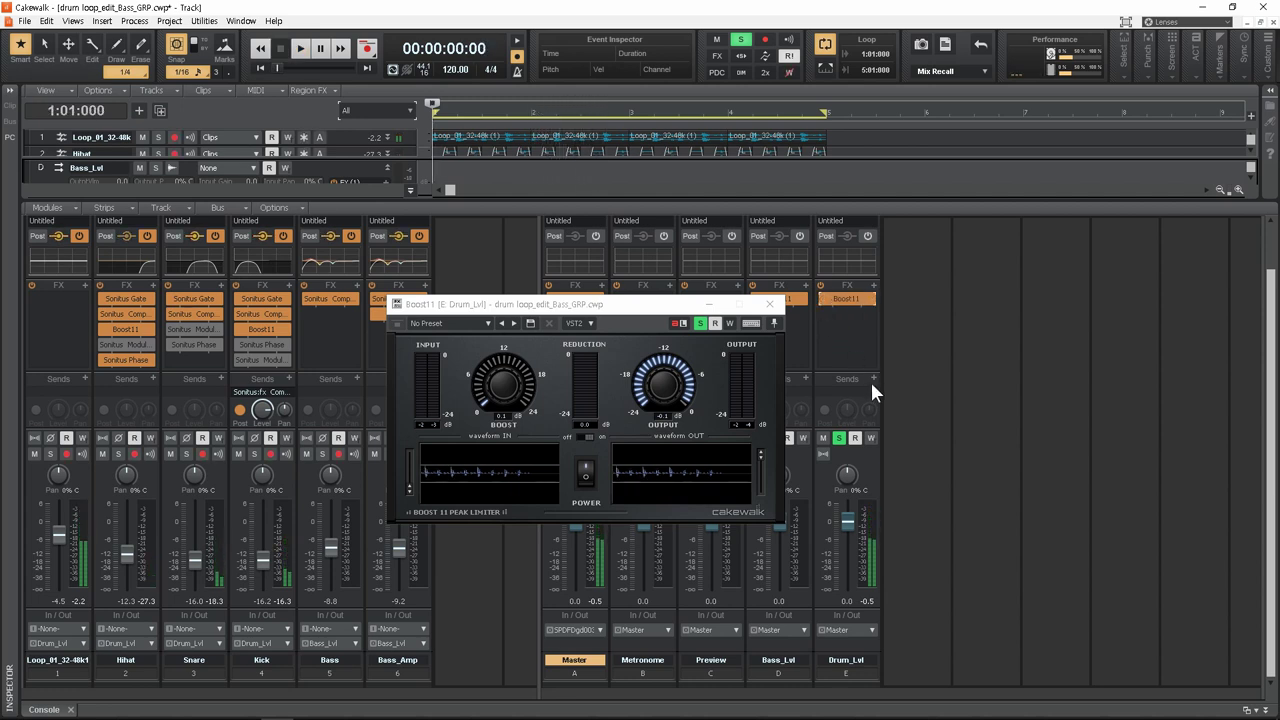
{"action": "key", "text": "space"}
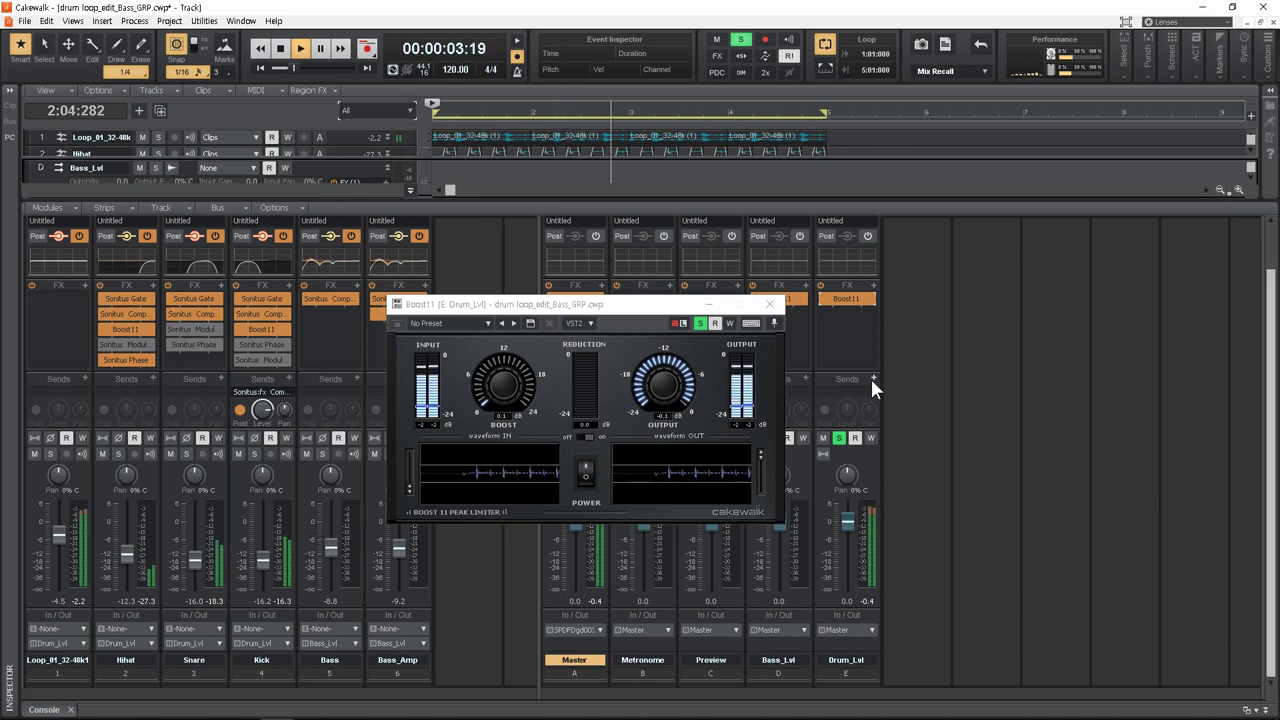
{"action": "key", "text": "space"}
Step: Close the Boost11 window, unsolo the Drum_Lvl bus and audition the full mix with both bus limiters enabled
{"action": "left_click", "coordinate": [772, 305]}
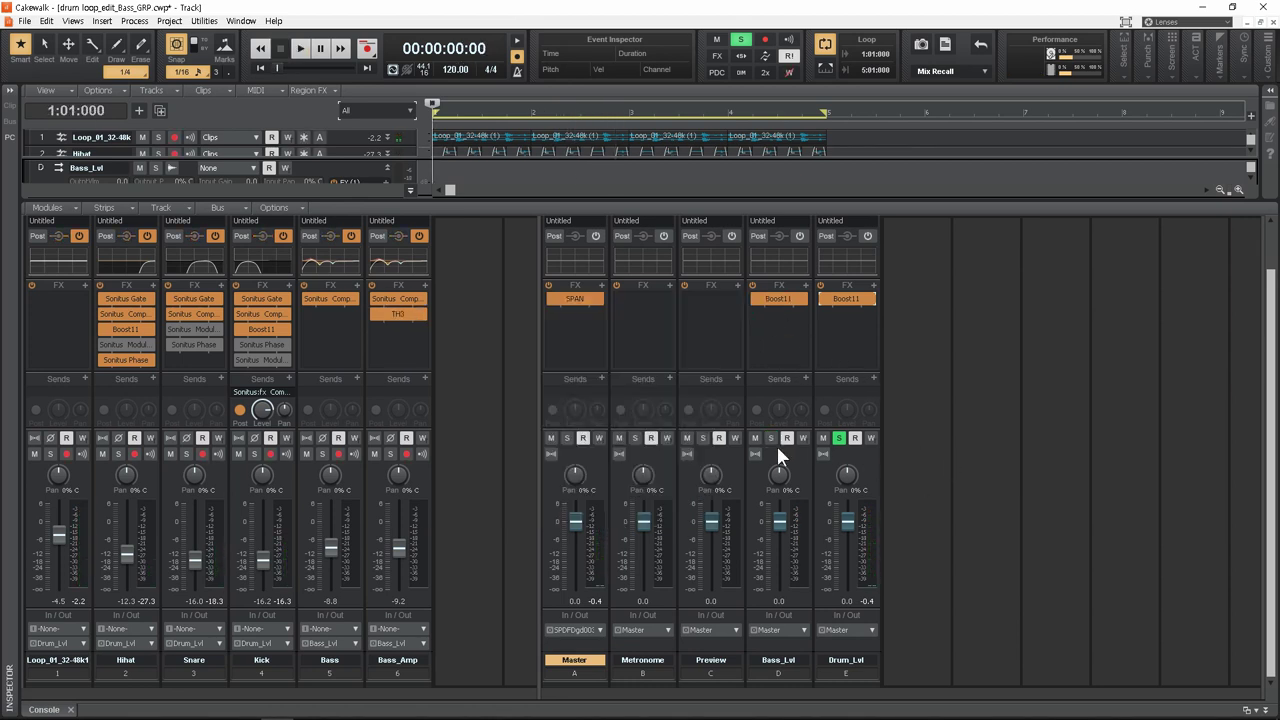
{"action": "left_click", "coordinate": [845, 440]}
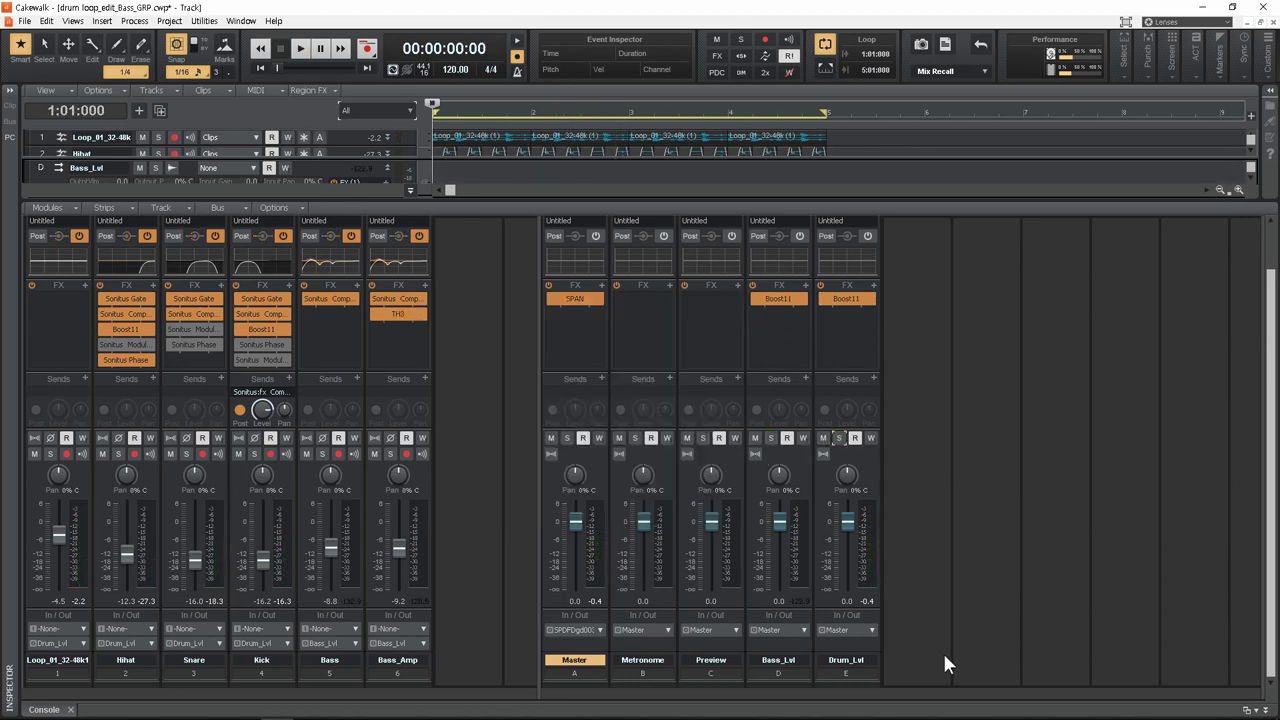
{"action": "key", "text": "space"}
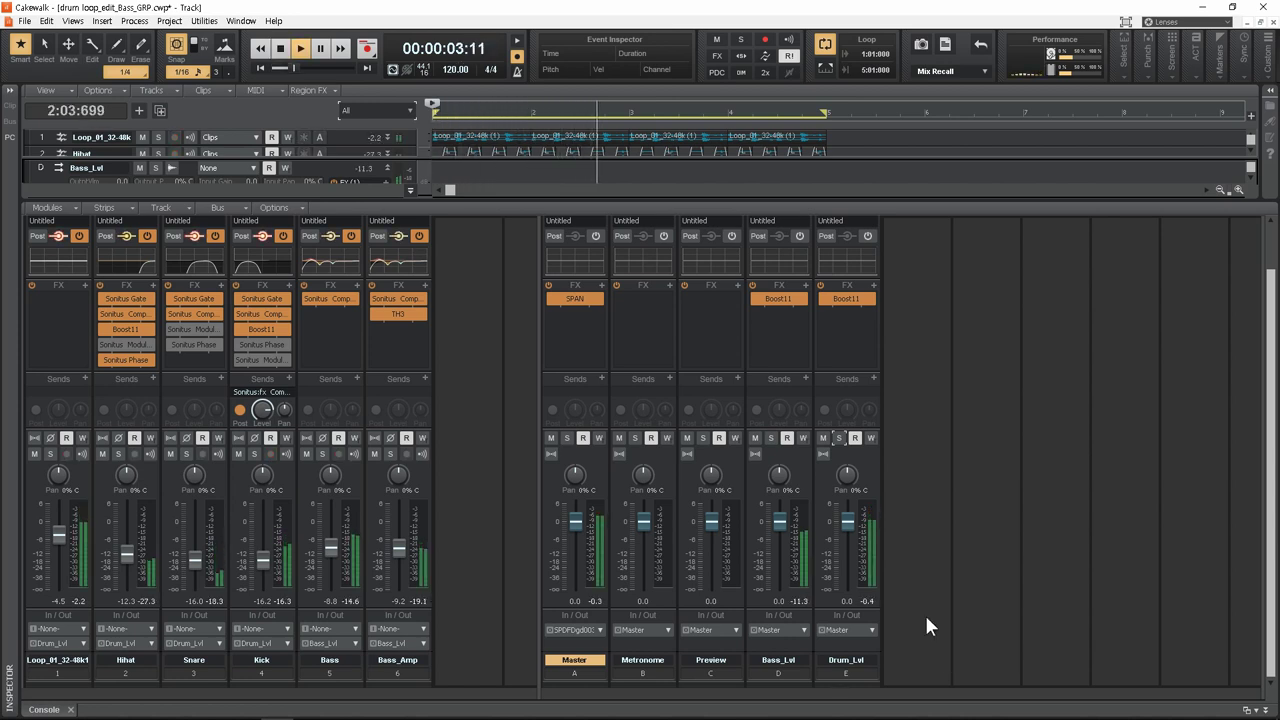
{"action": "key", "text": "space"}
Step: Bypass Boost11 on both the Bass_Lvl and Drum_Lvl buses and play the full mix
{"action": "left_click", "coordinate": [755, 299]}
{"action": "left_click", "coordinate": [823, 298]}
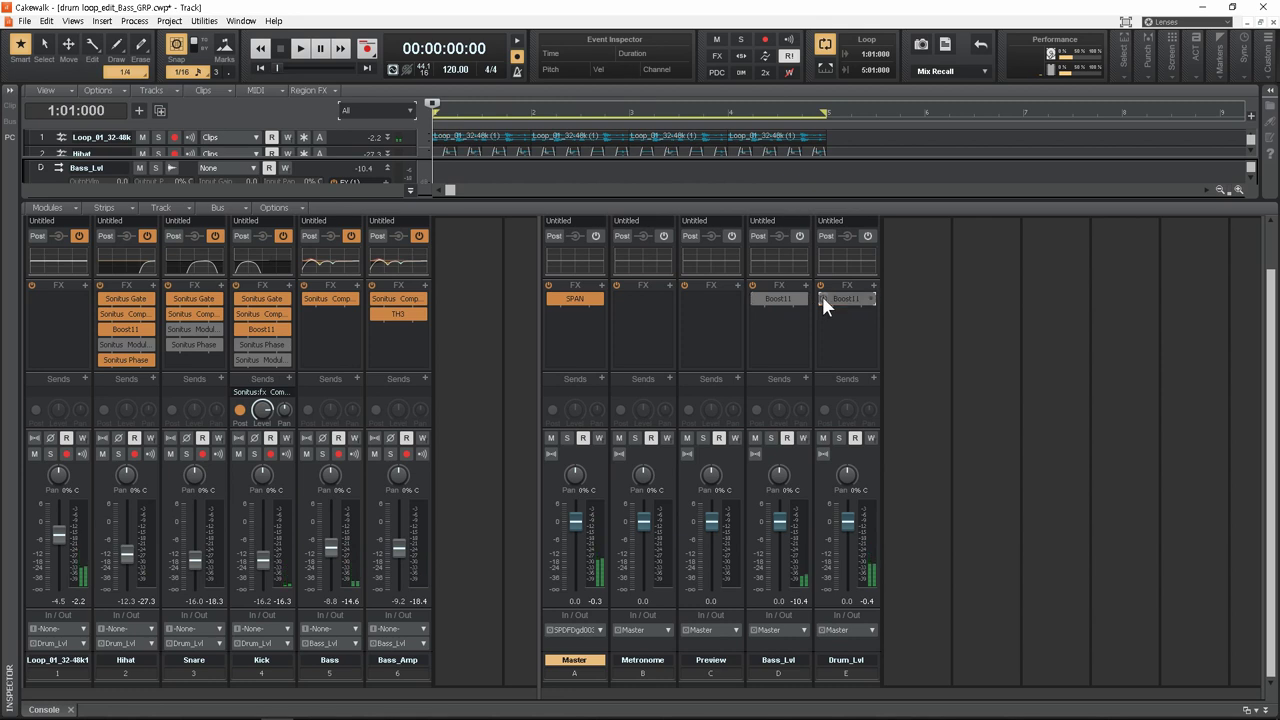
{"action": "key", "text": "space"}
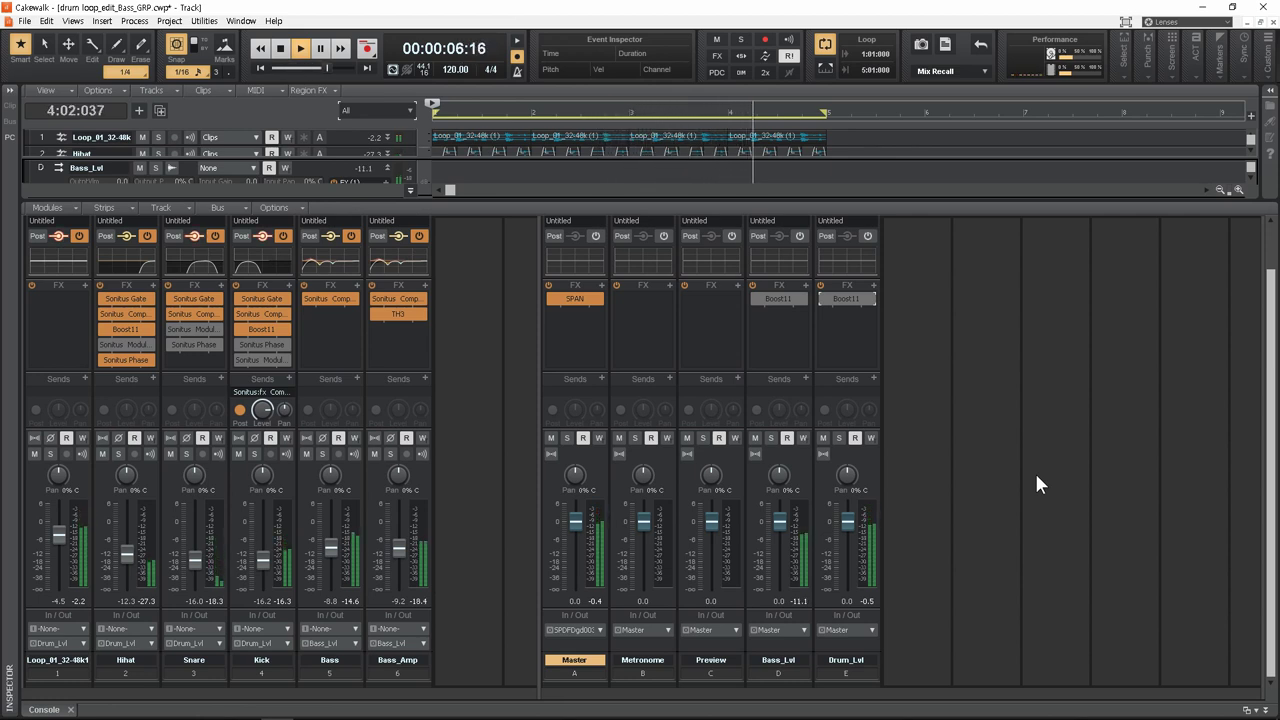
Step: Enable Boost11 again on both the Bass_Lvl and Drum_Lvl buses and play the full mix
{"action": "key", "text": "space"}
{"action": "left_click", "coordinate": [755, 298]}
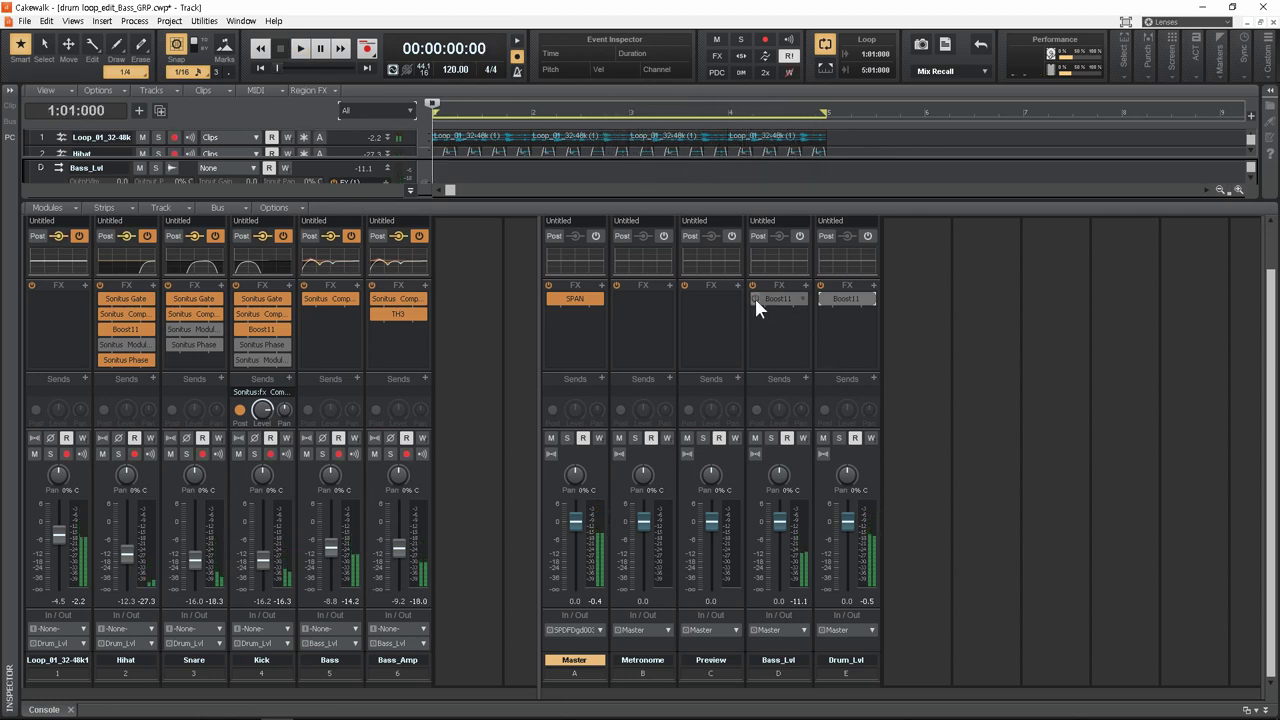
{"action": "left_click", "coordinate": [823, 298]}
{"action": "key", "text": "space"}
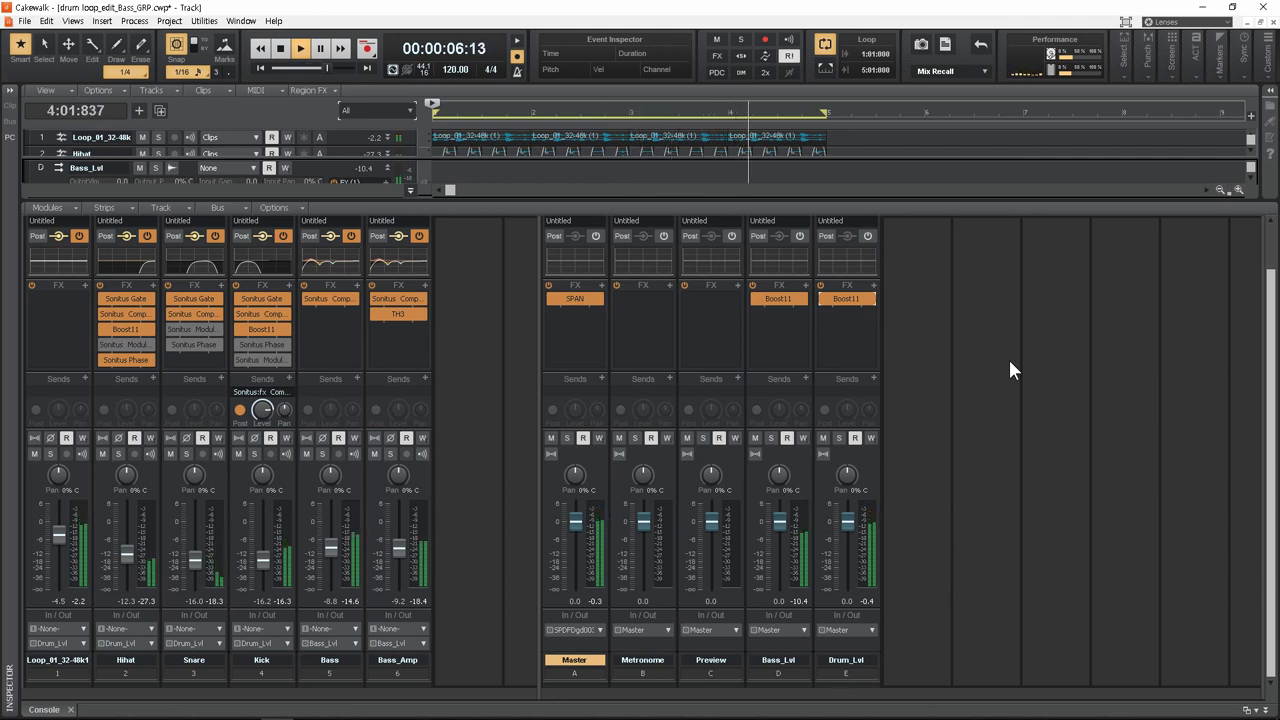
{"action": "key", "text": "space"}
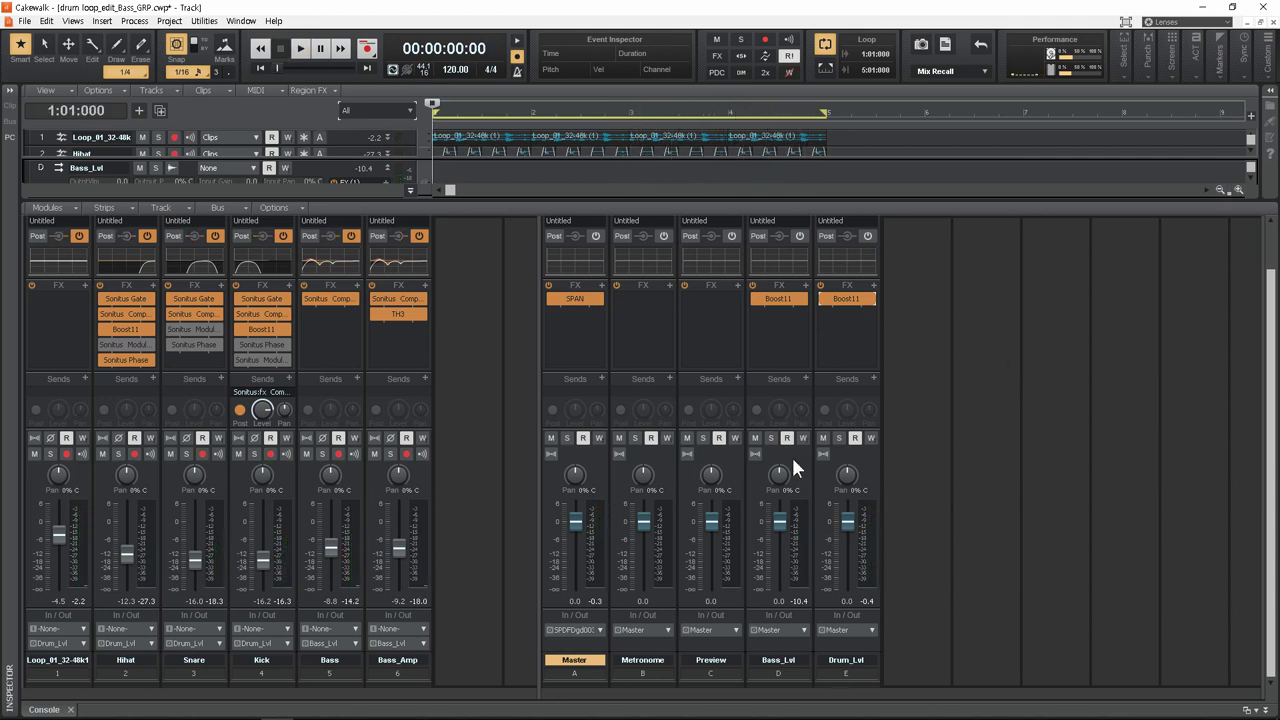
Step: Show the Bass_Lvl bus's ProChannel modules, solo the bus and play it with the Console Emulator off
{"action": "left_click", "coordinate": [795, 468]}
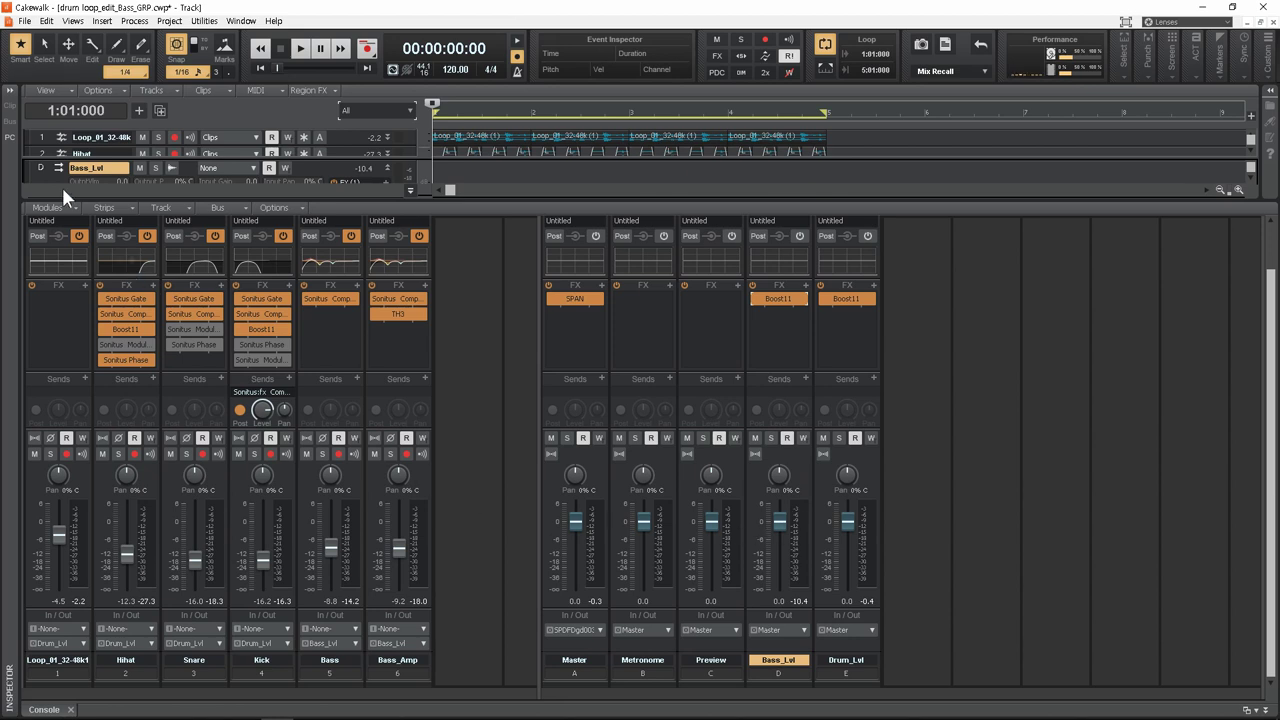
{"action": "left_click", "coordinate": [10, 92]}
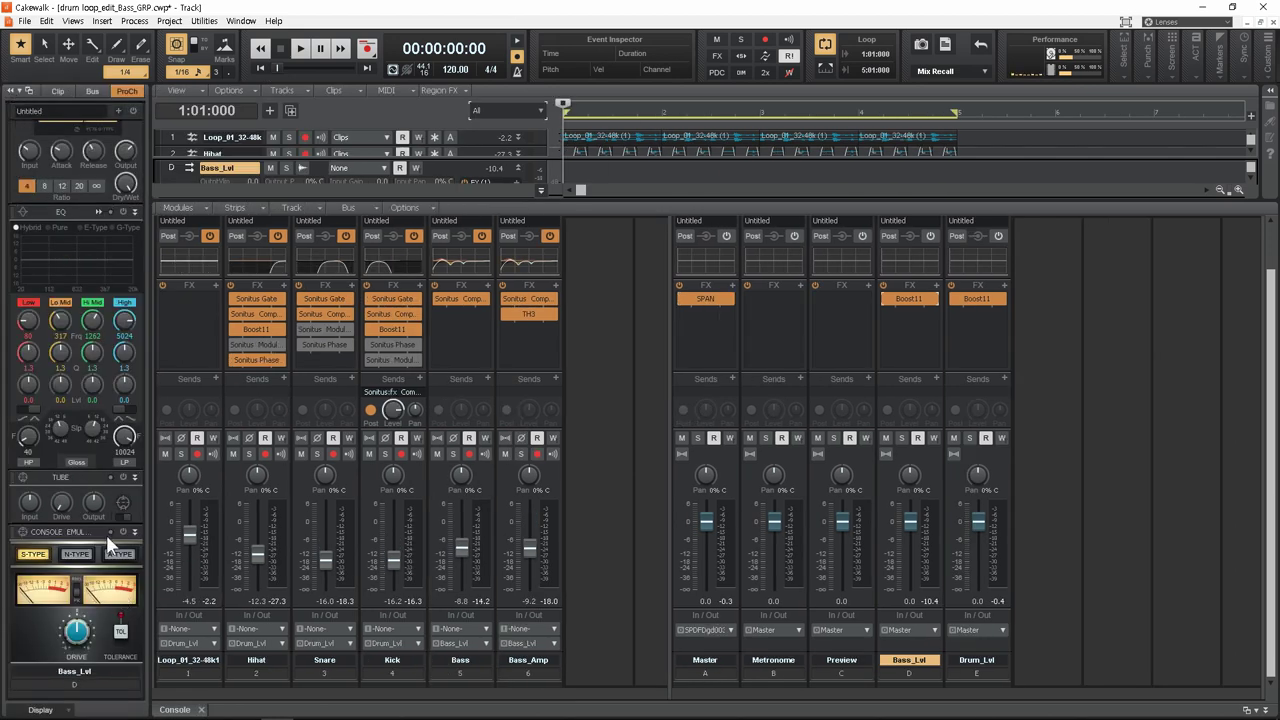
{"action": "left_click", "coordinate": [902, 439]}
{"action": "key", "text": "space"}
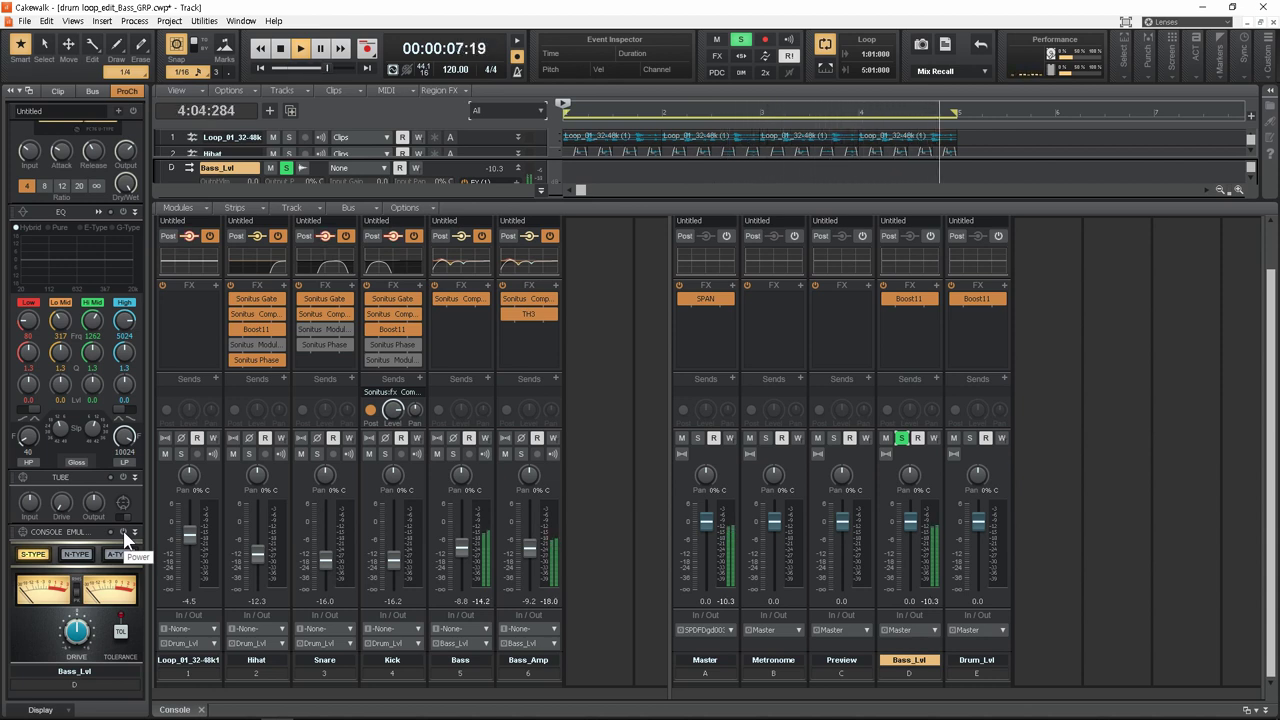
{"action": "key", "text": "space"}
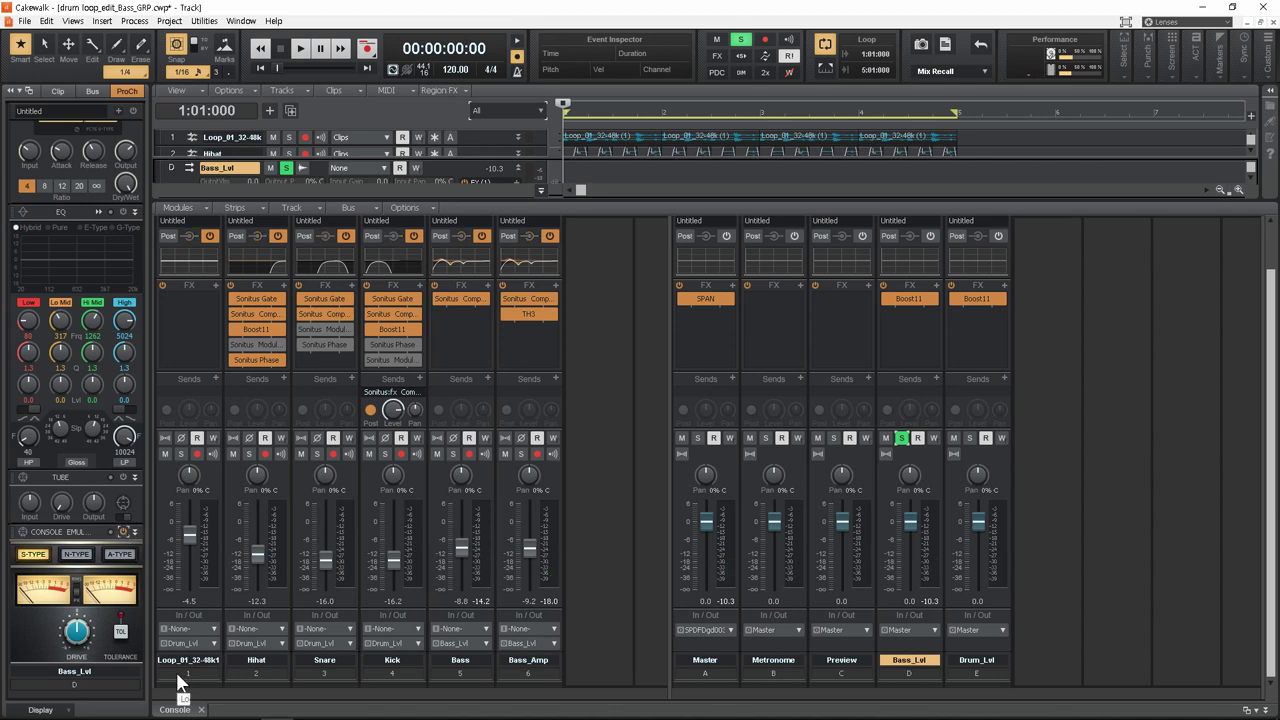
Step: Compare Bass_Lvl playback with the S-Type Console Emulator enabled, disabled and enabled again
{"action": "key", "text": "space"}
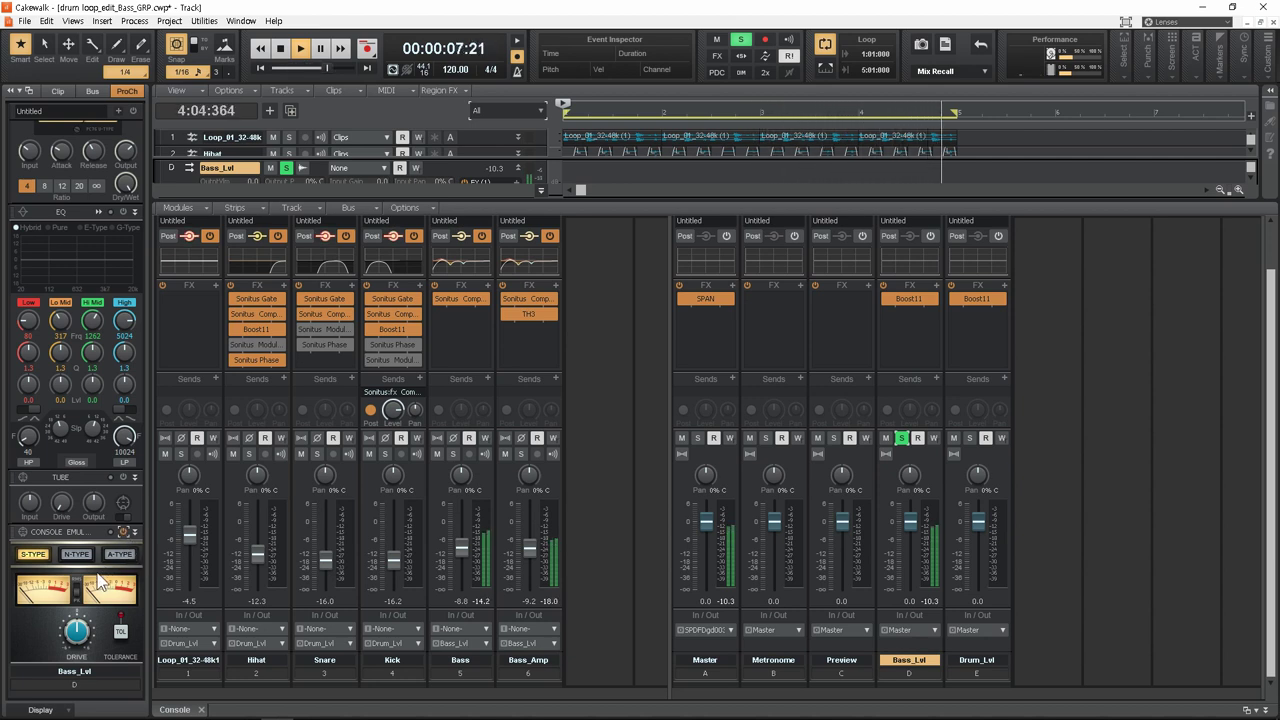
{"action": "key", "text": "space"}
{"action": "key", "text": "space"}
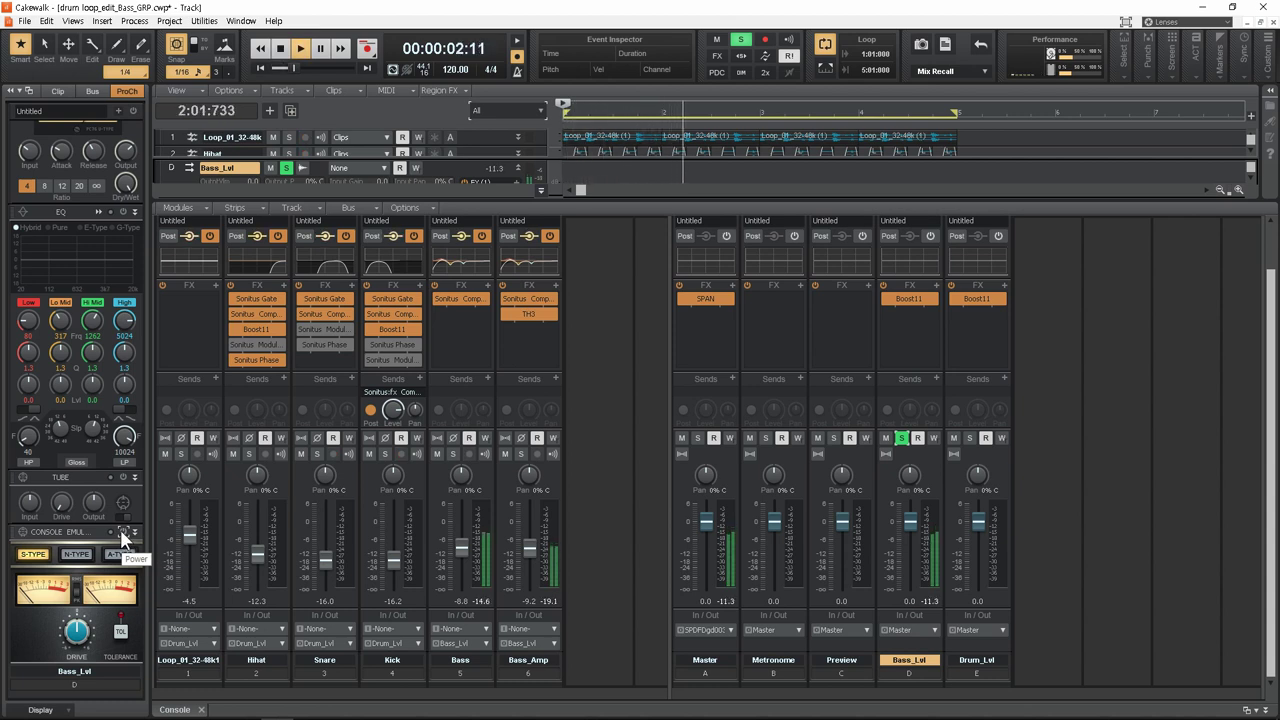
{"action": "key", "text": "space"}
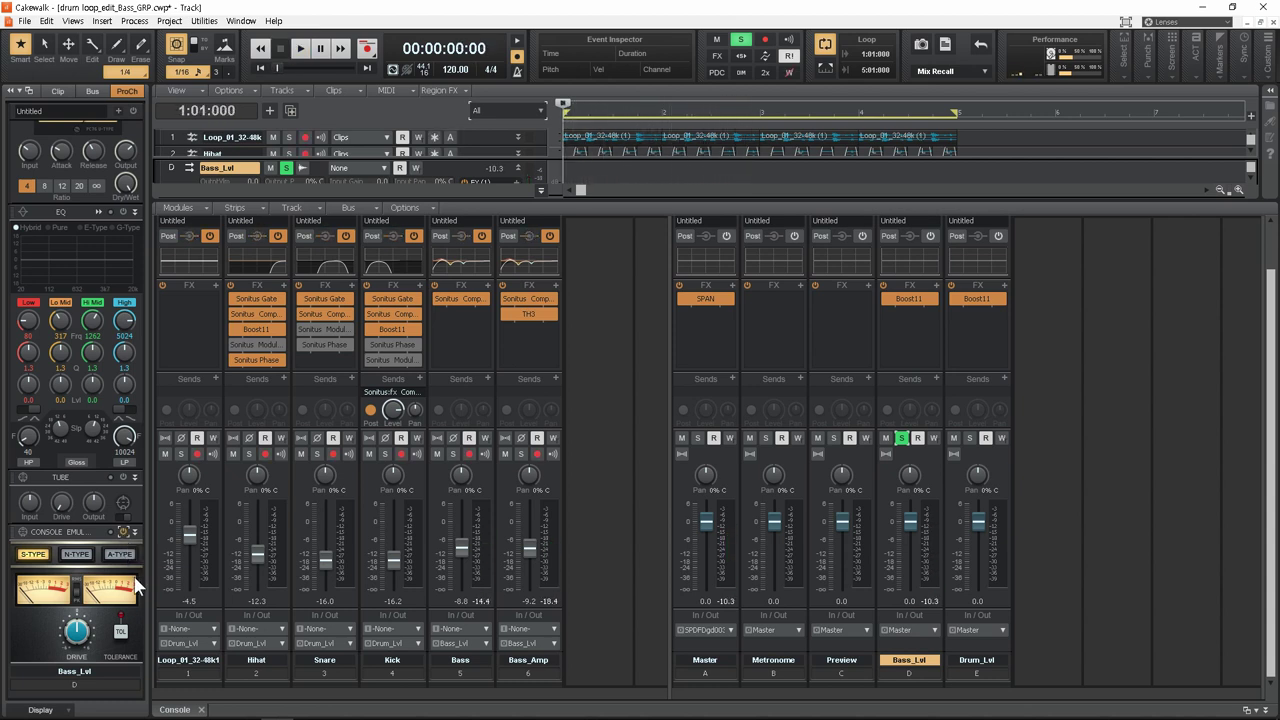
{"action": "key", "text": "space"}
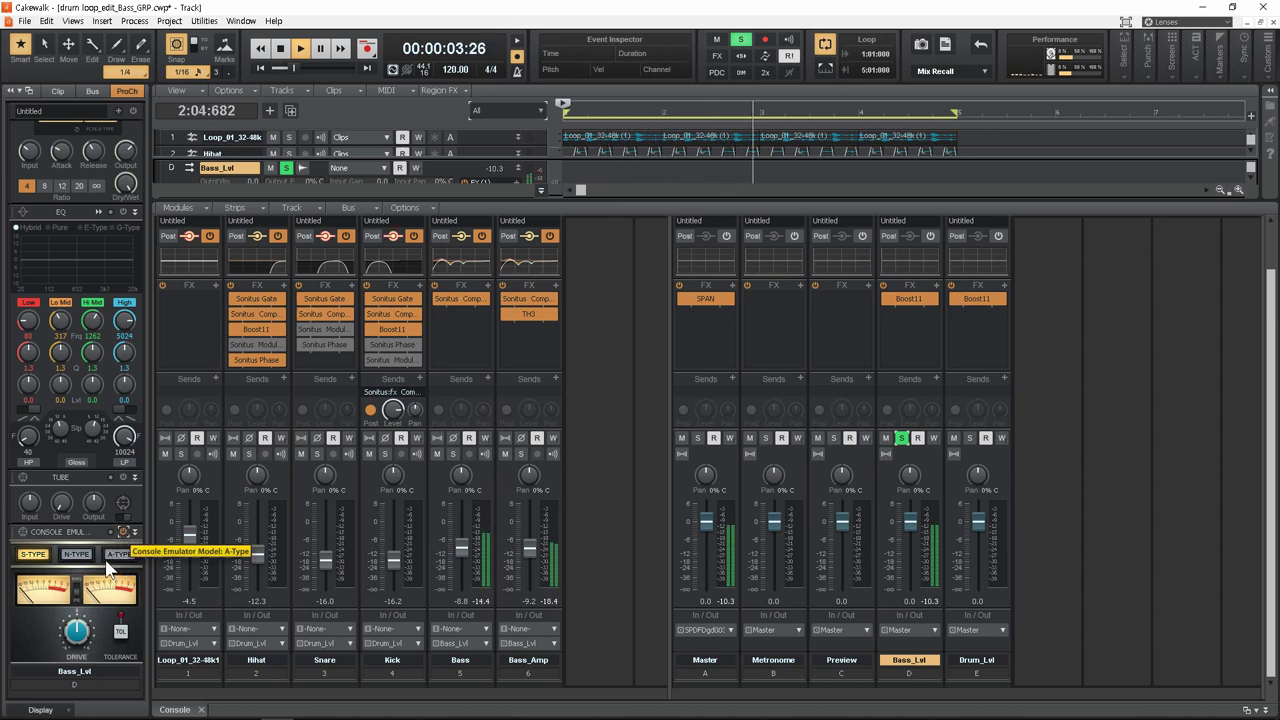
Step: Audition the Bass_Lvl bus through the Console Emulator's N-Type and A-Type models, and return to S-Type for comparison
{"action": "left_click", "coordinate": [76, 554]}
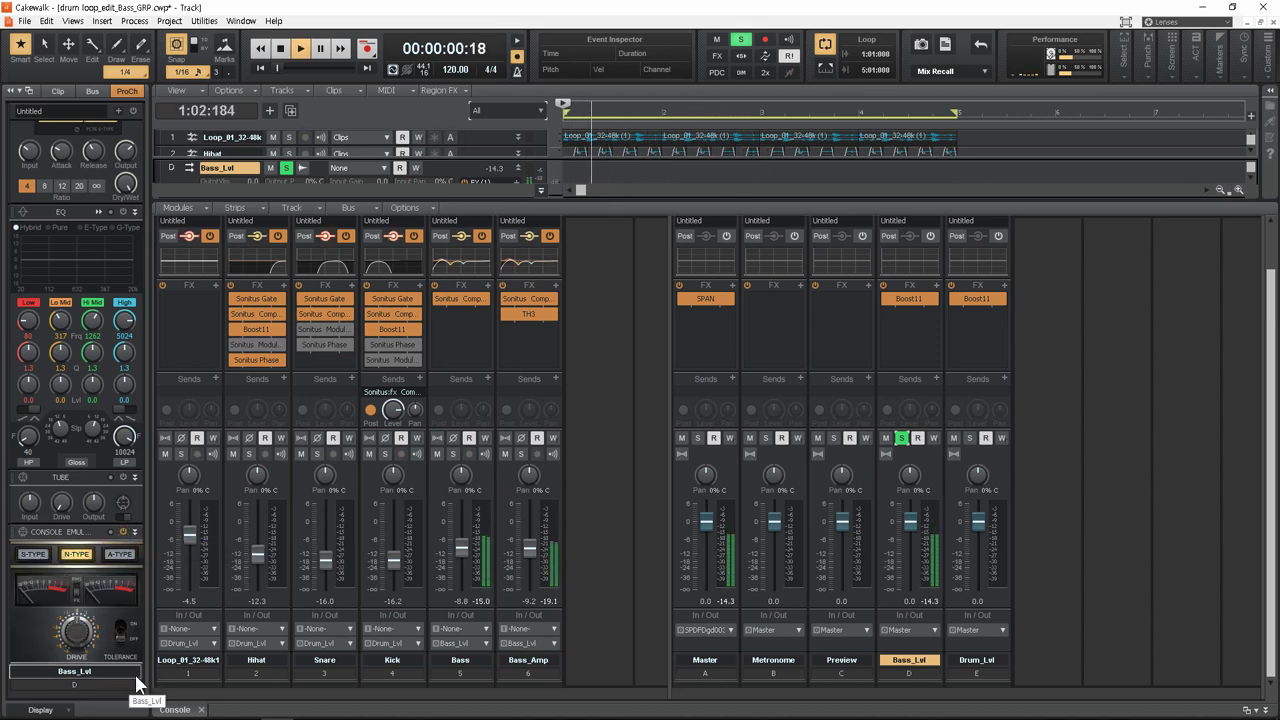
{"action": "key", "text": "space"}
{"action": "left_click", "coordinate": [123, 557]}
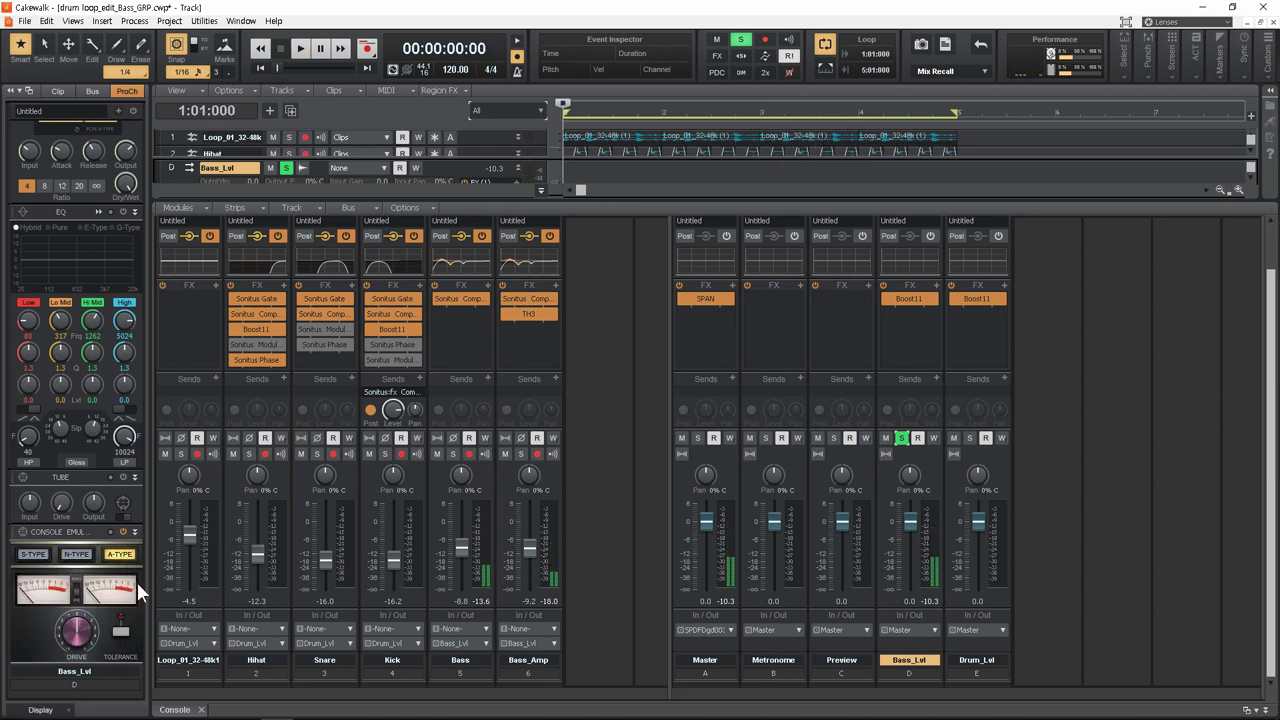
{"action": "key", "text": "space"}
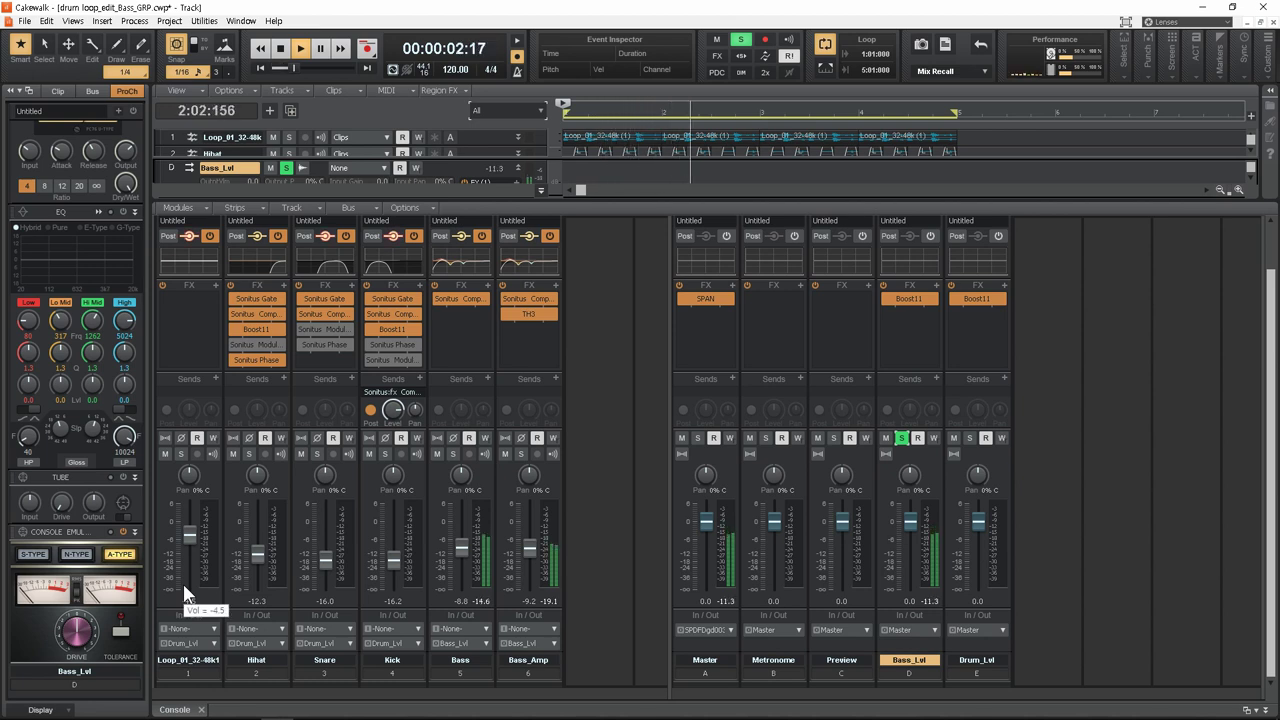
{"action": "key", "text": "space"}
{"action": "left_click", "coordinate": [32, 556]}
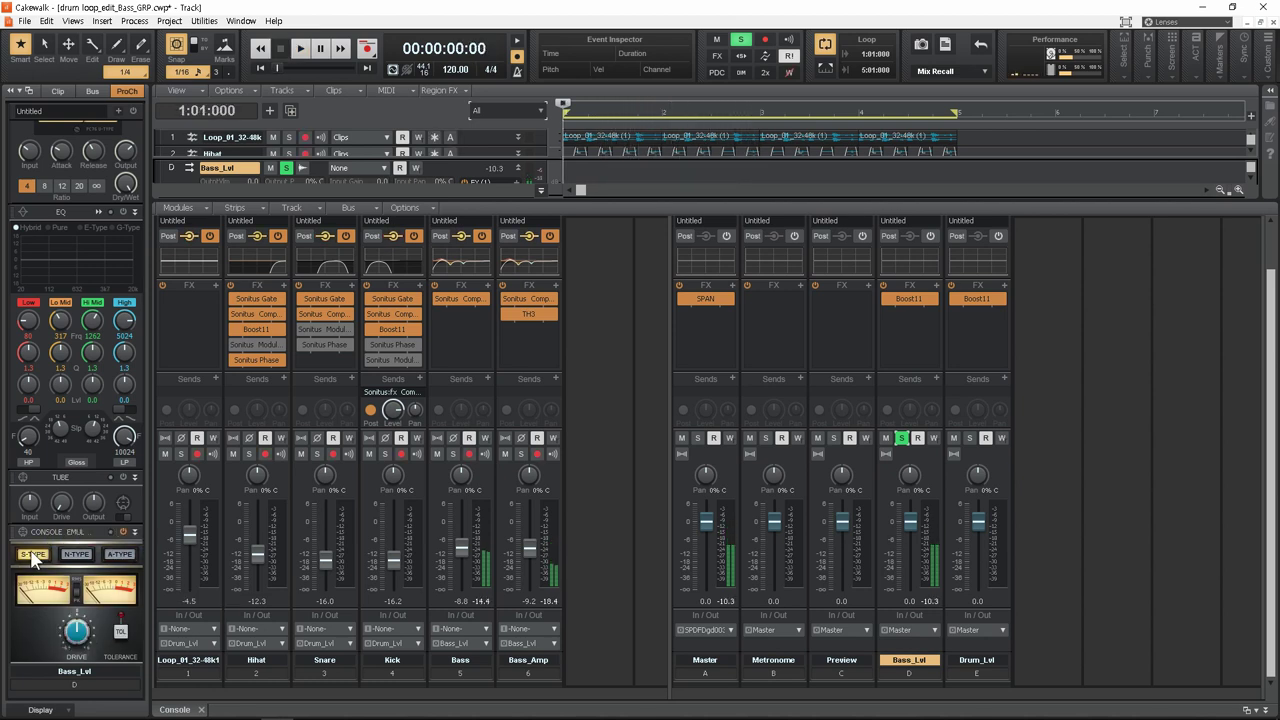
{"action": "key", "text": "space"}
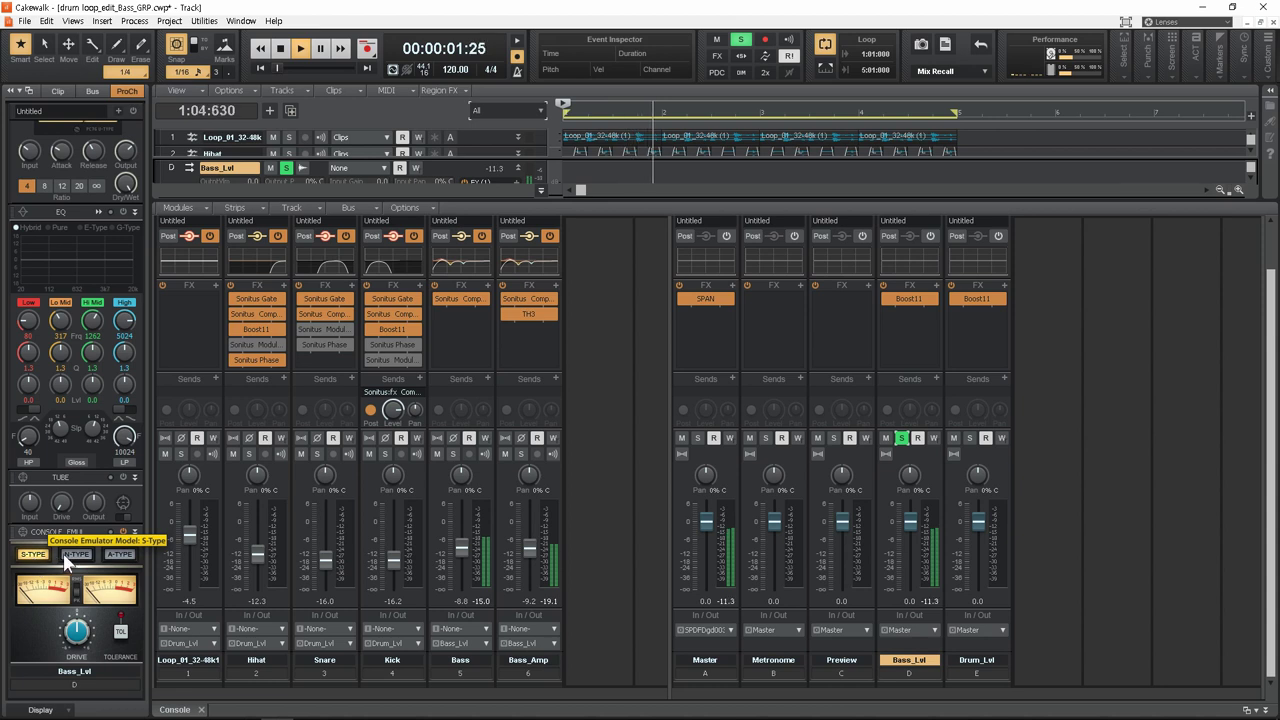
{"action": "key", "text": "space"}
Step: Turn on the Console Emulator's Tolerance option for Bass_Lvl and toggle it off and on during playback
{"action": "left_click", "coordinate": [121, 636]}
{"action": "key", "text": "space"}
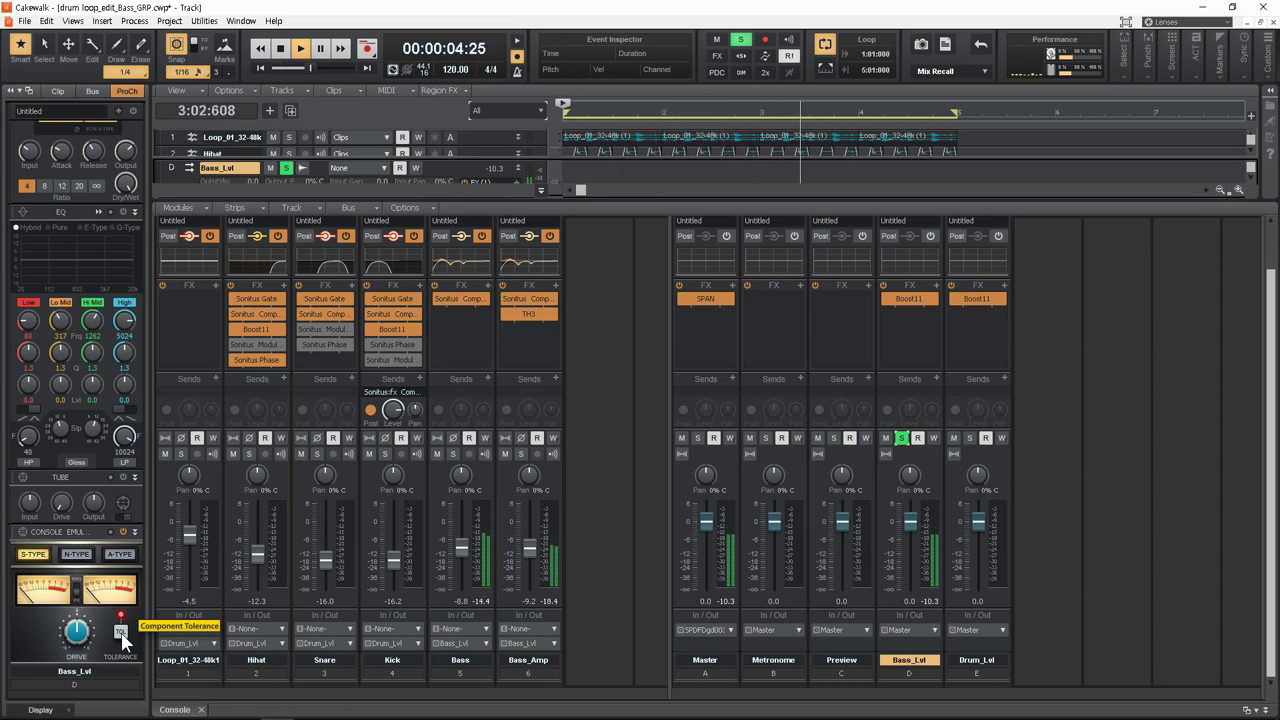
{"action": "left_click", "coordinate": [122, 637]}
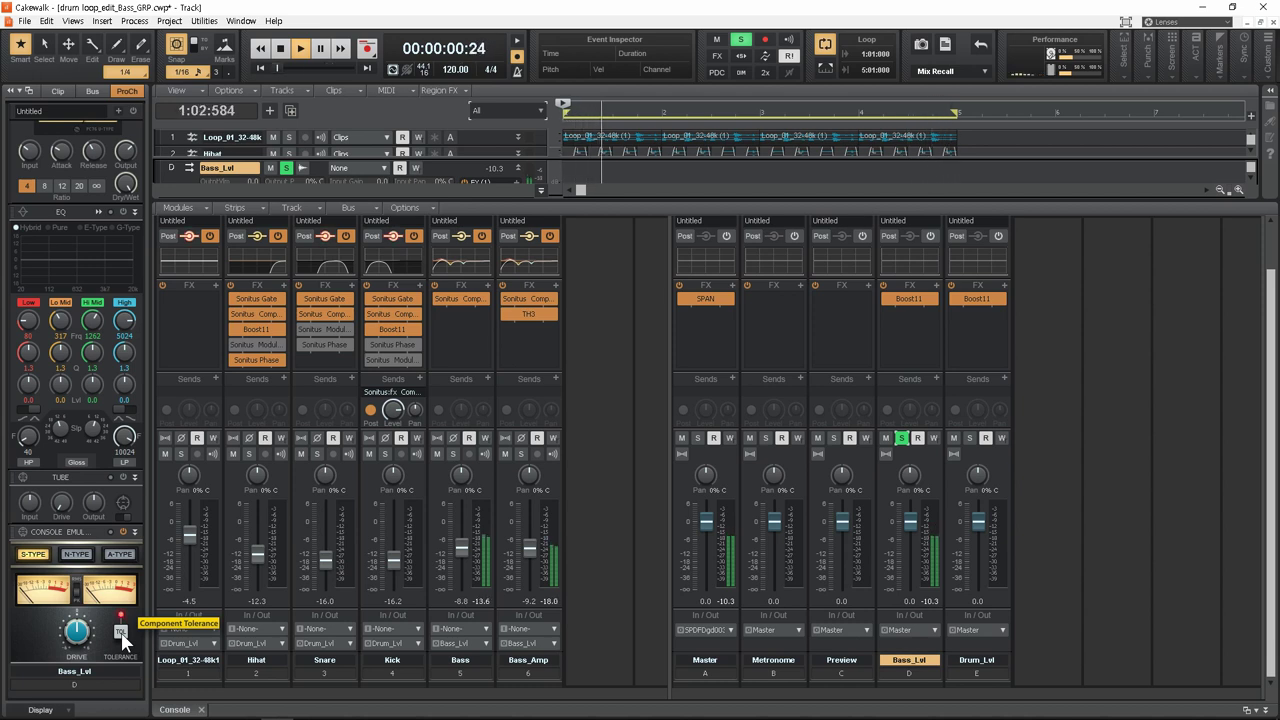
{"action": "left_click", "coordinate": [122, 637]}
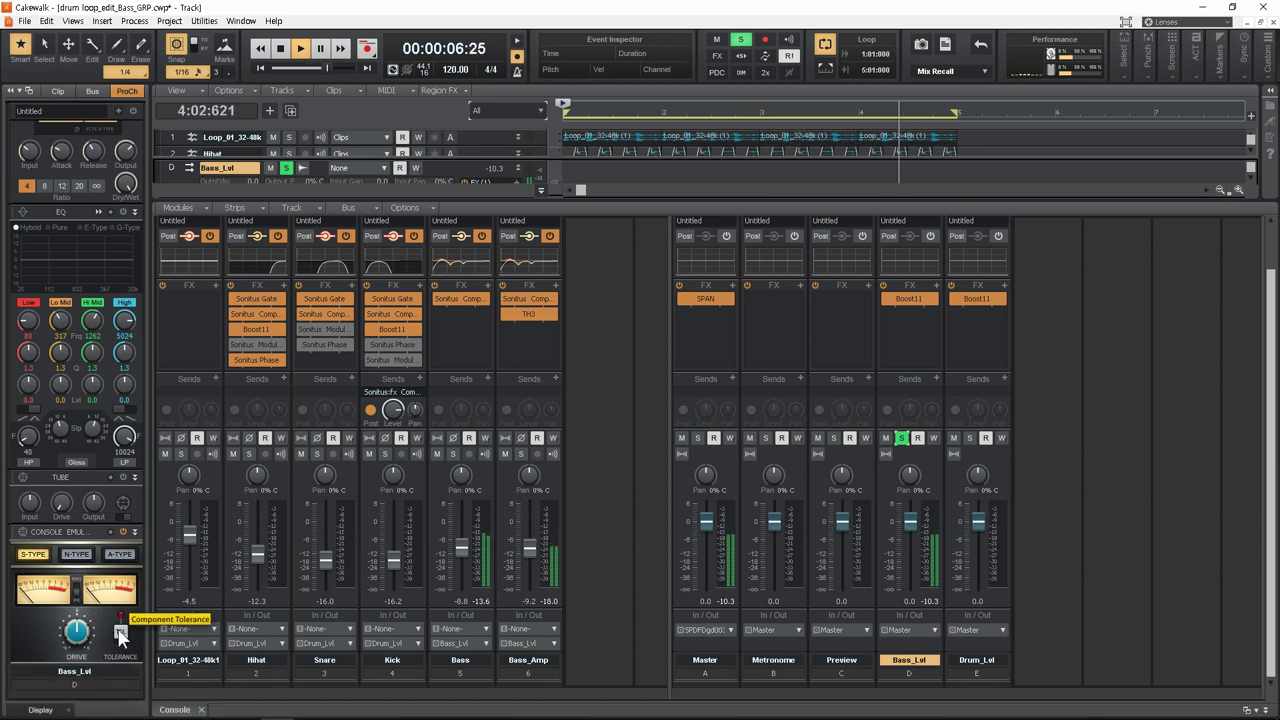
{"action": "key", "text": "space"}
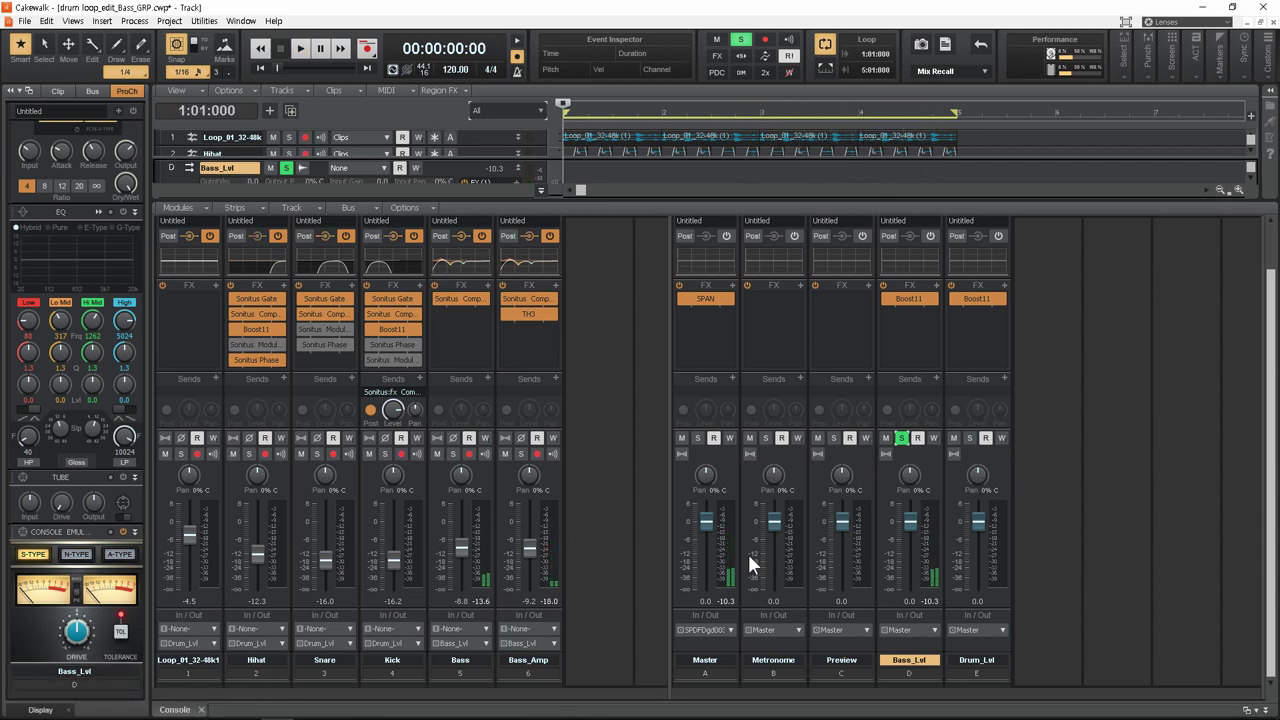
Step: Play the soloed Bass_Lvl bus with the Console Emulator and its Tolerance option active, and again with the emulator off
{"action": "key", "text": "space"}
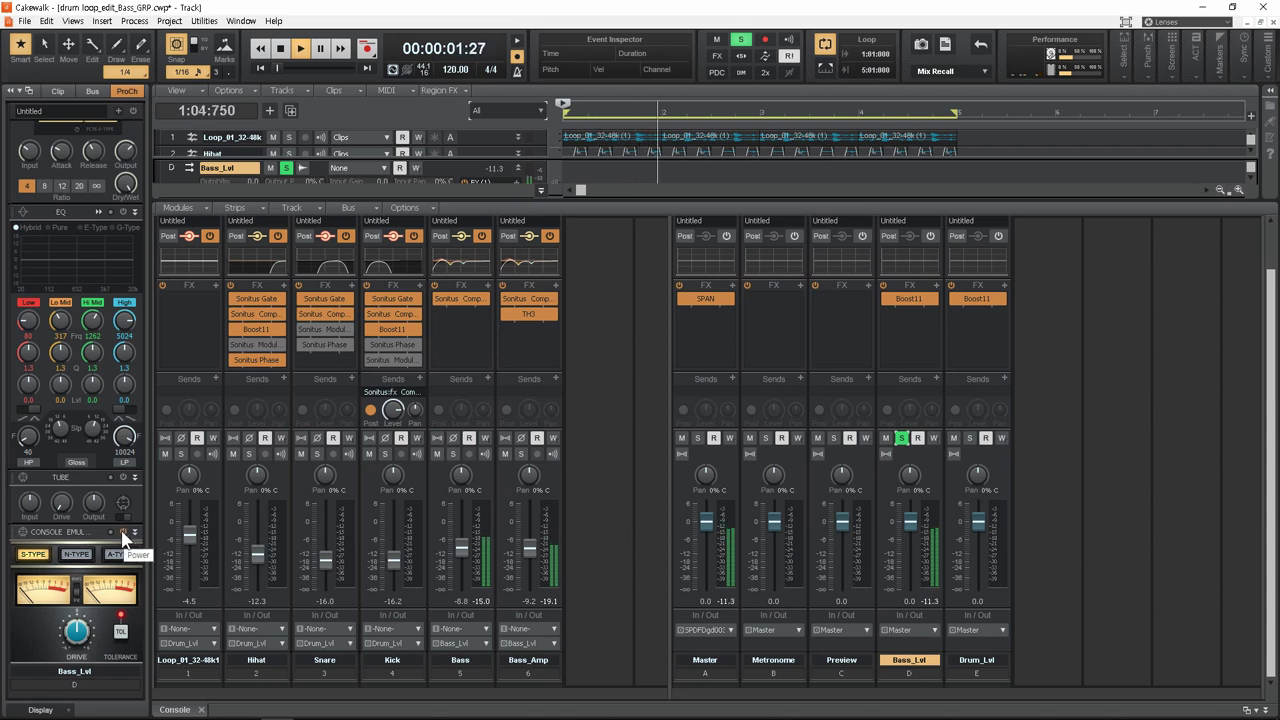
{"action": "key", "text": "space"}
{"action": "key", "text": "space"}
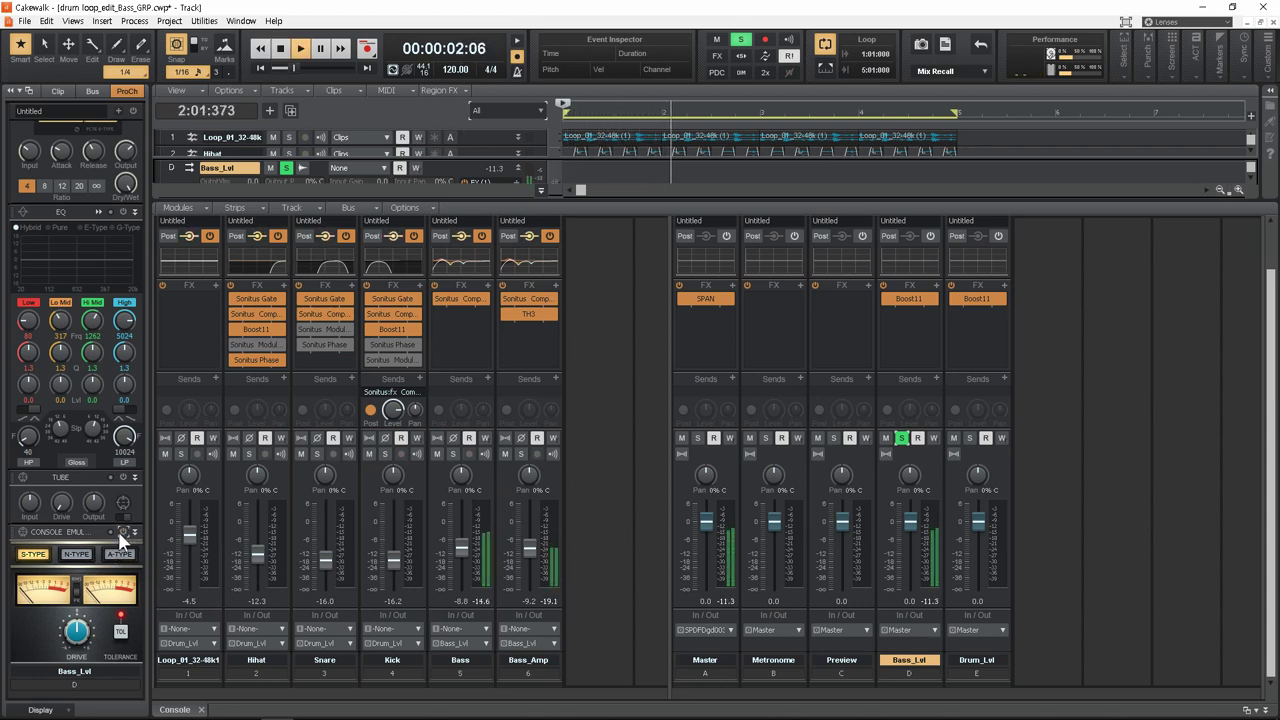
{"action": "key", "text": "space"}
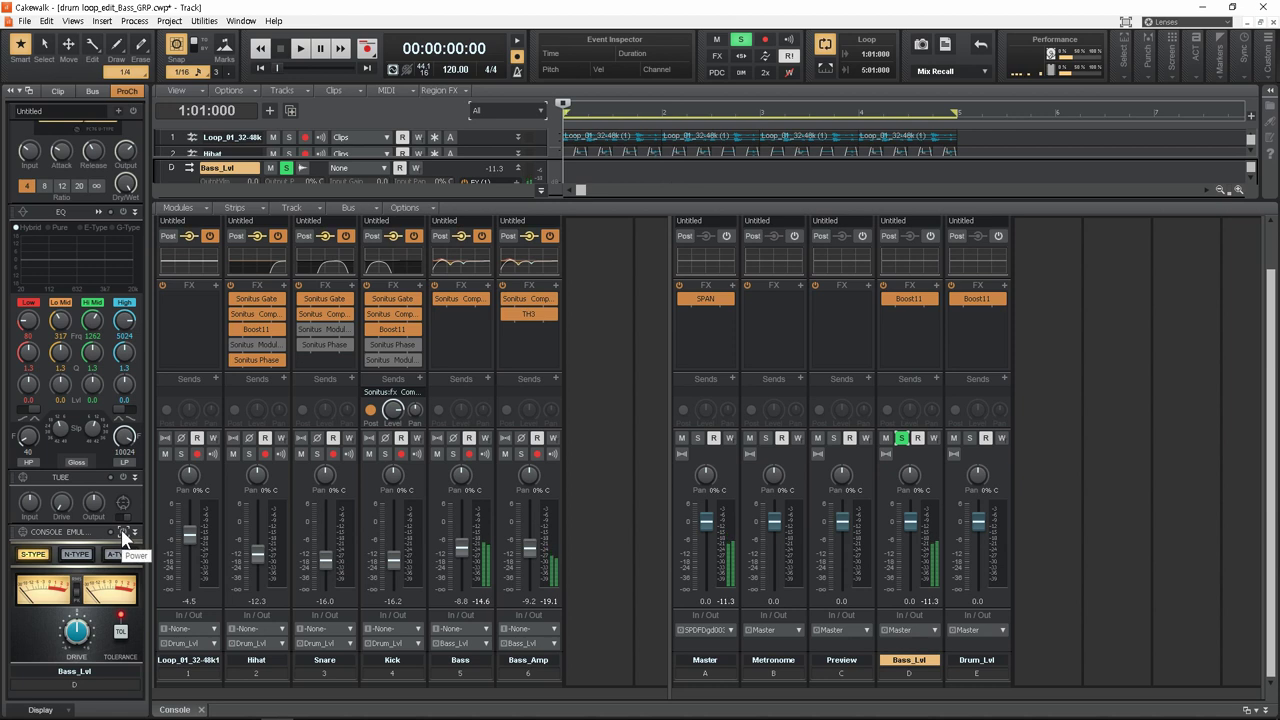
Step: Compare Bass_Lvl playback with all audio effects bypassed against playback with effects restored and the Console Emulator enabled
{"action": "left_click", "coordinate": [714, 57]}
{"action": "key", "text": "space"}
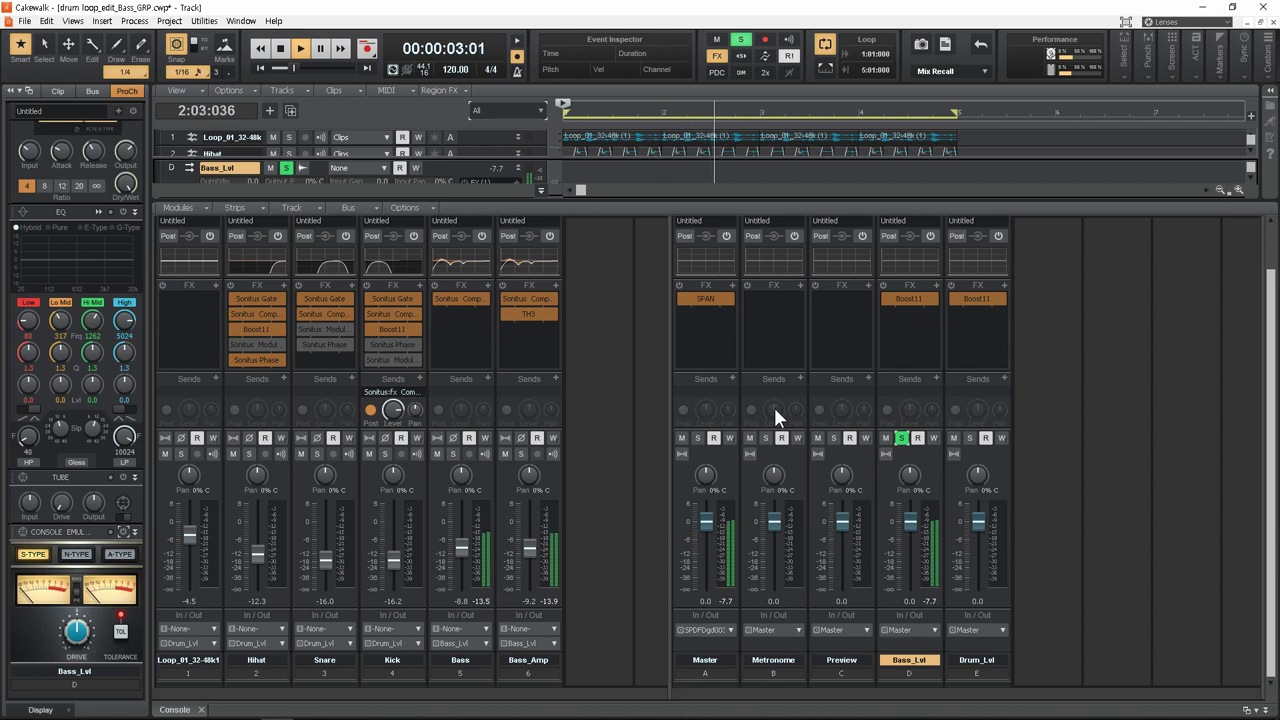
{"action": "key", "text": "space"}
{"action": "left_click", "coordinate": [717, 57]}
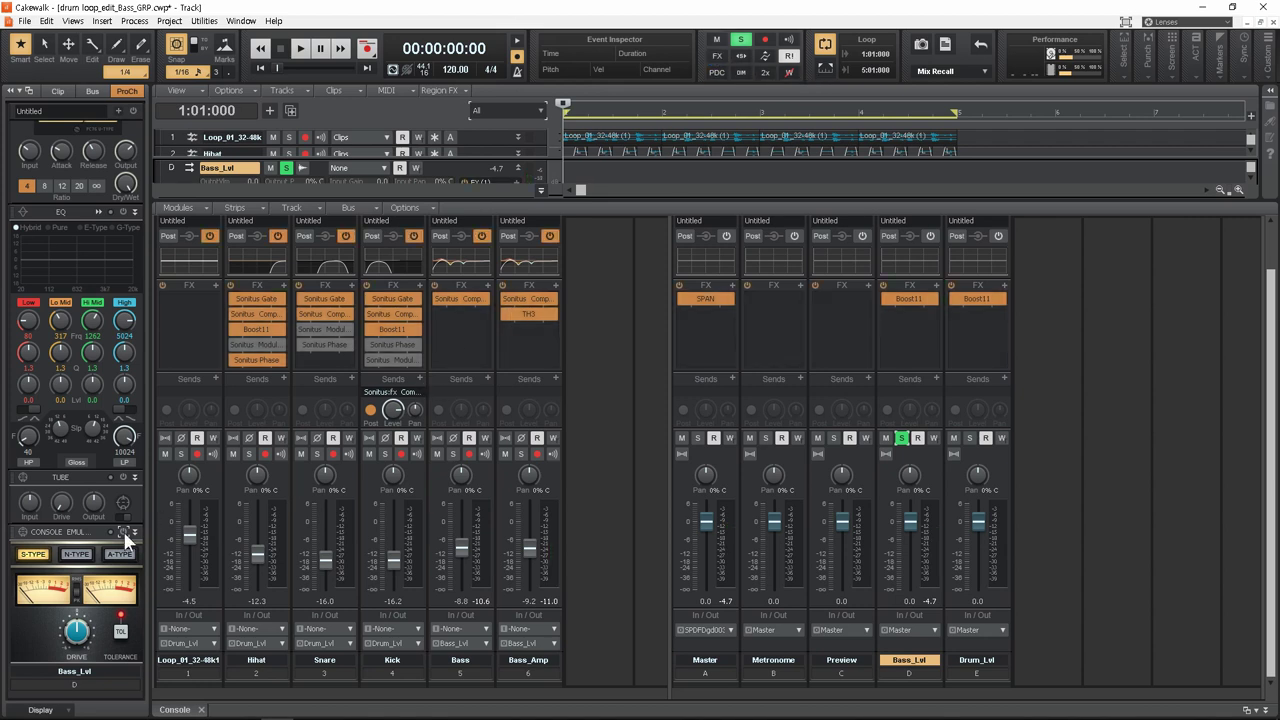
{"action": "key", "text": "space"}
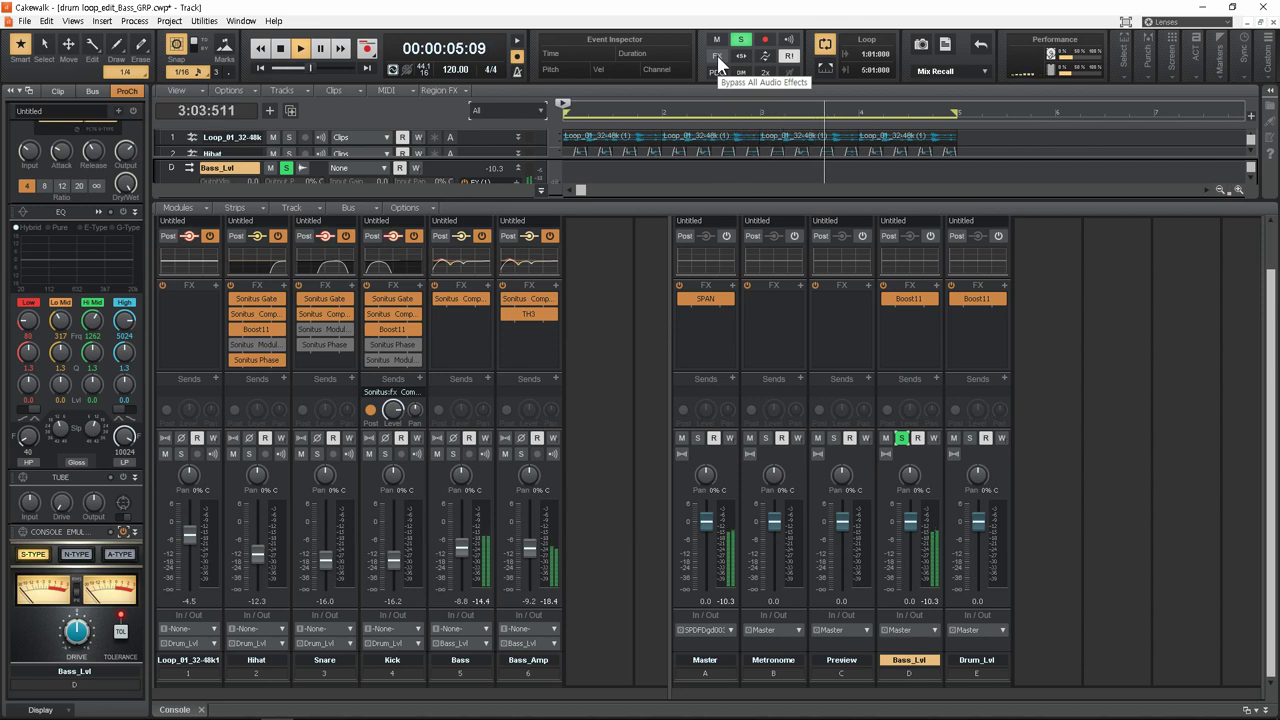
{"action": "key", "text": "space"}
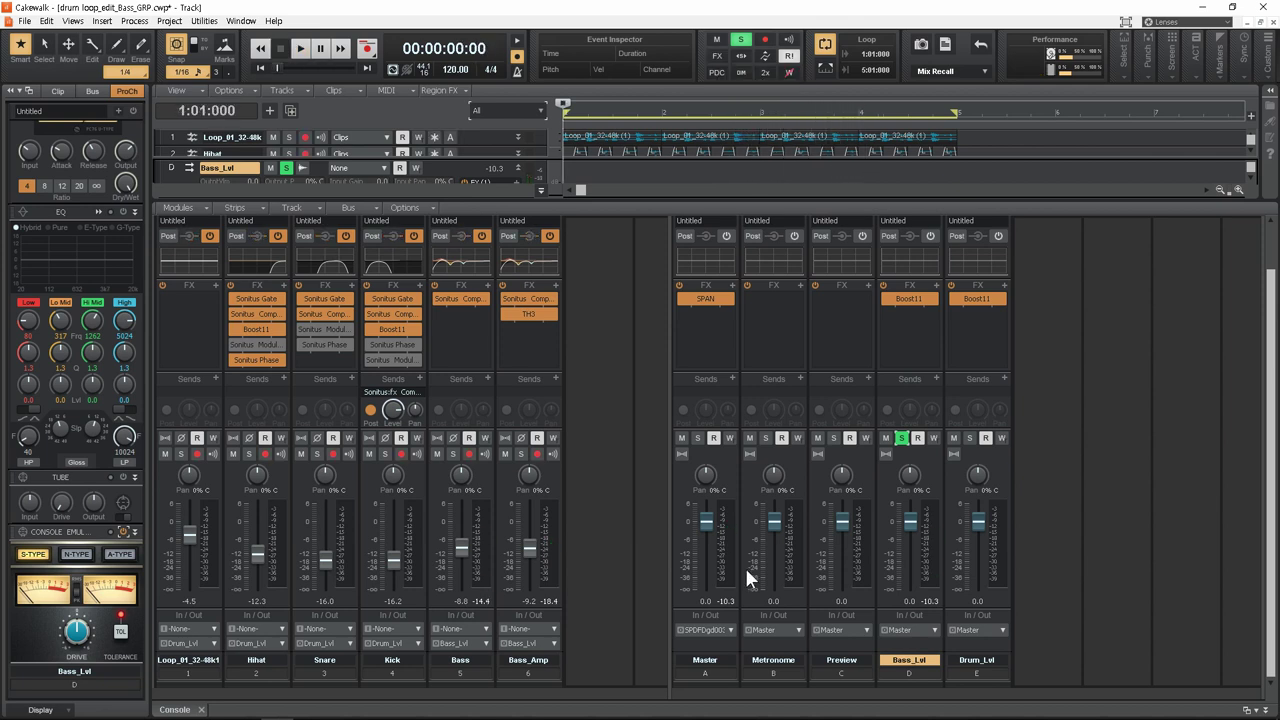
Step: Add a Tape Emulator module to the Bass_Lvl ProChannel and compare playback with it disabled and enabled
{"action": "left_click", "coordinate": [120, 111]}
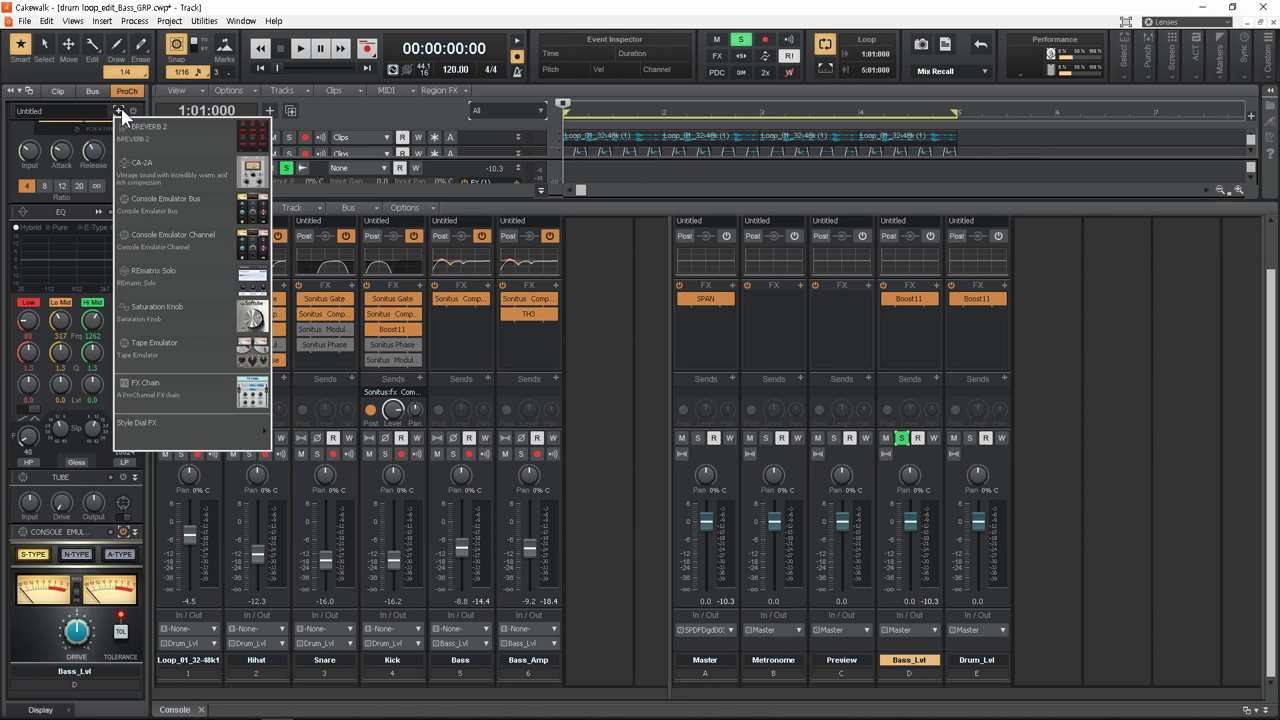
{"action": "left_click", "coordinate": [178, 350]}
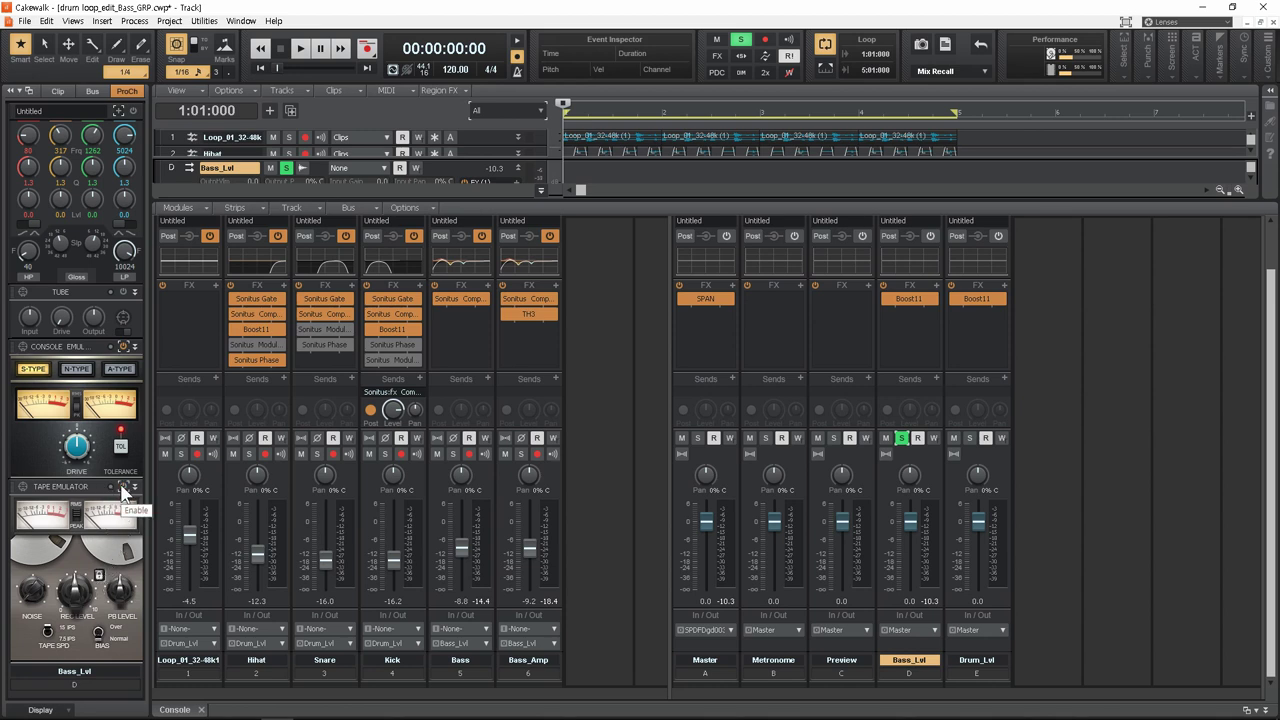
{"action": "key", "text": "space"}
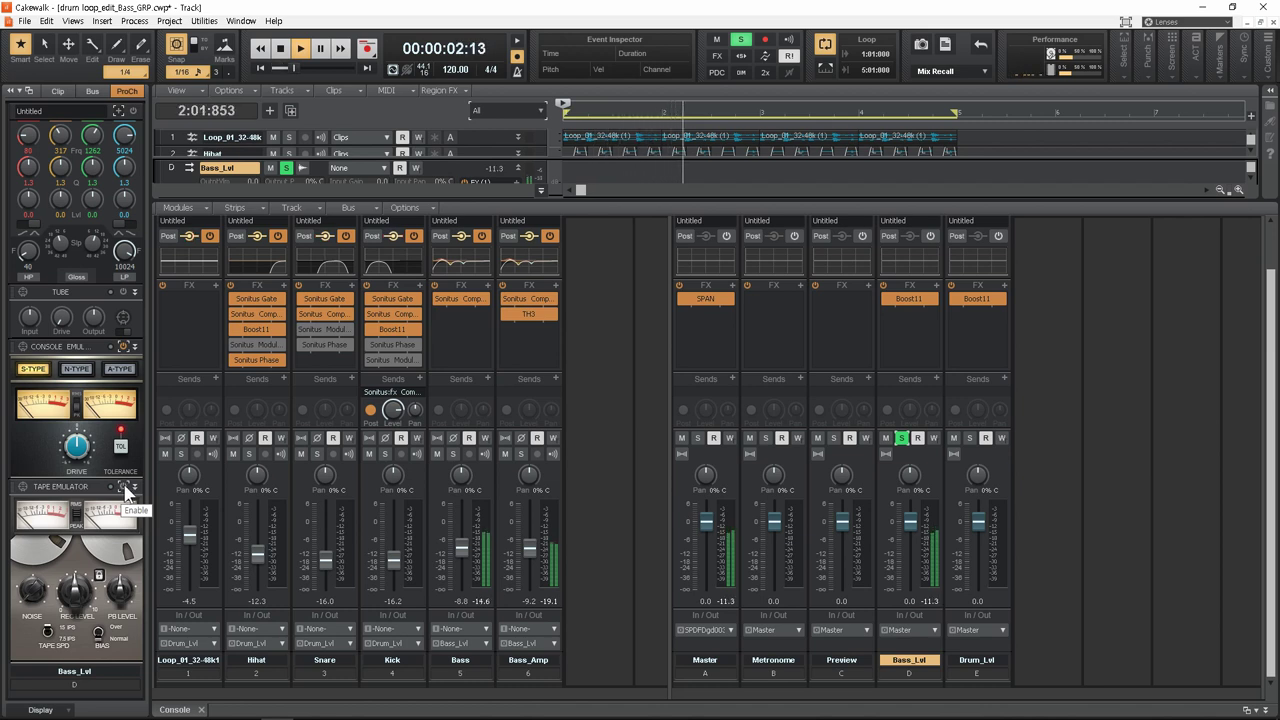
{"action": "key", "text": "space"}
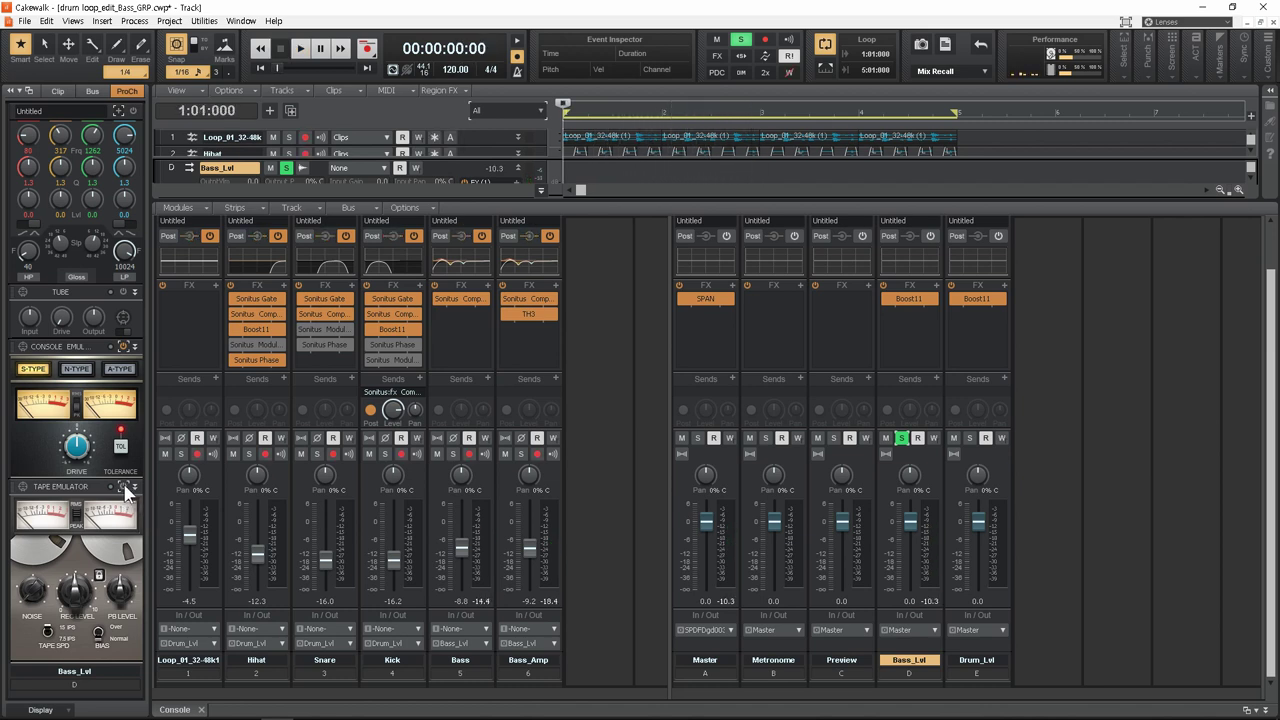
{"action": "key", "text": "space"}
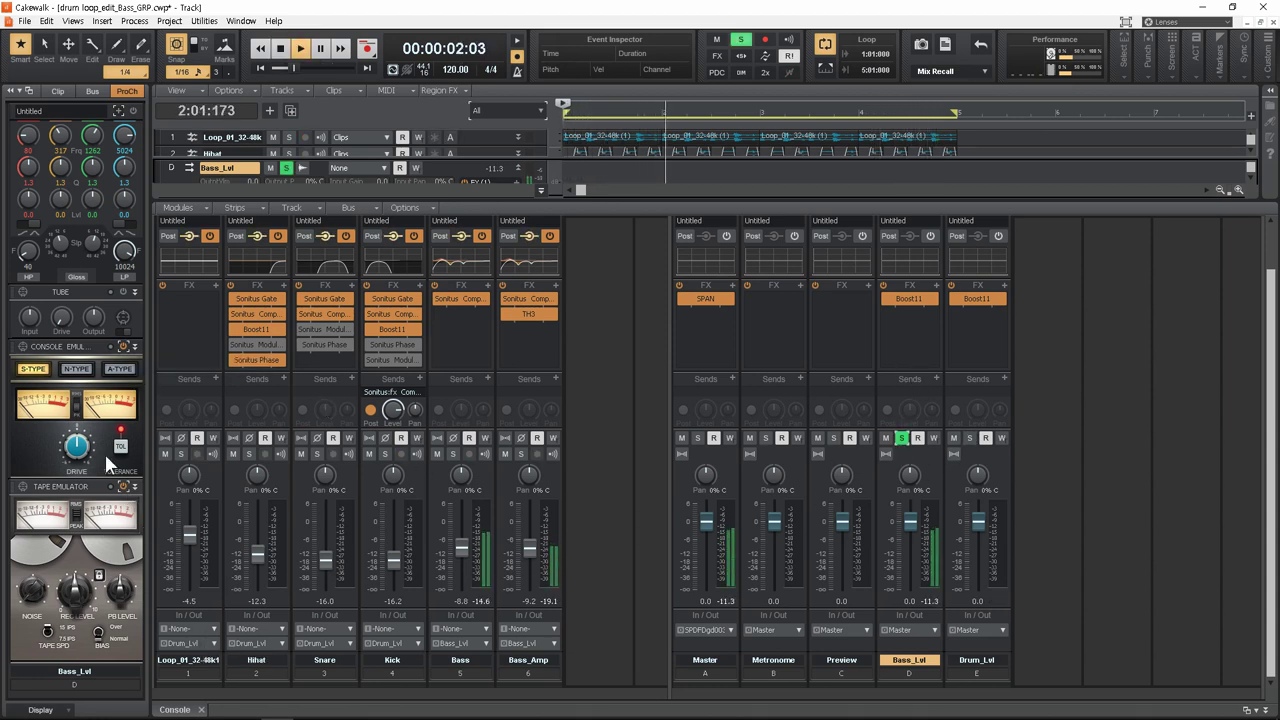
{"action": "key", "text": "space"}
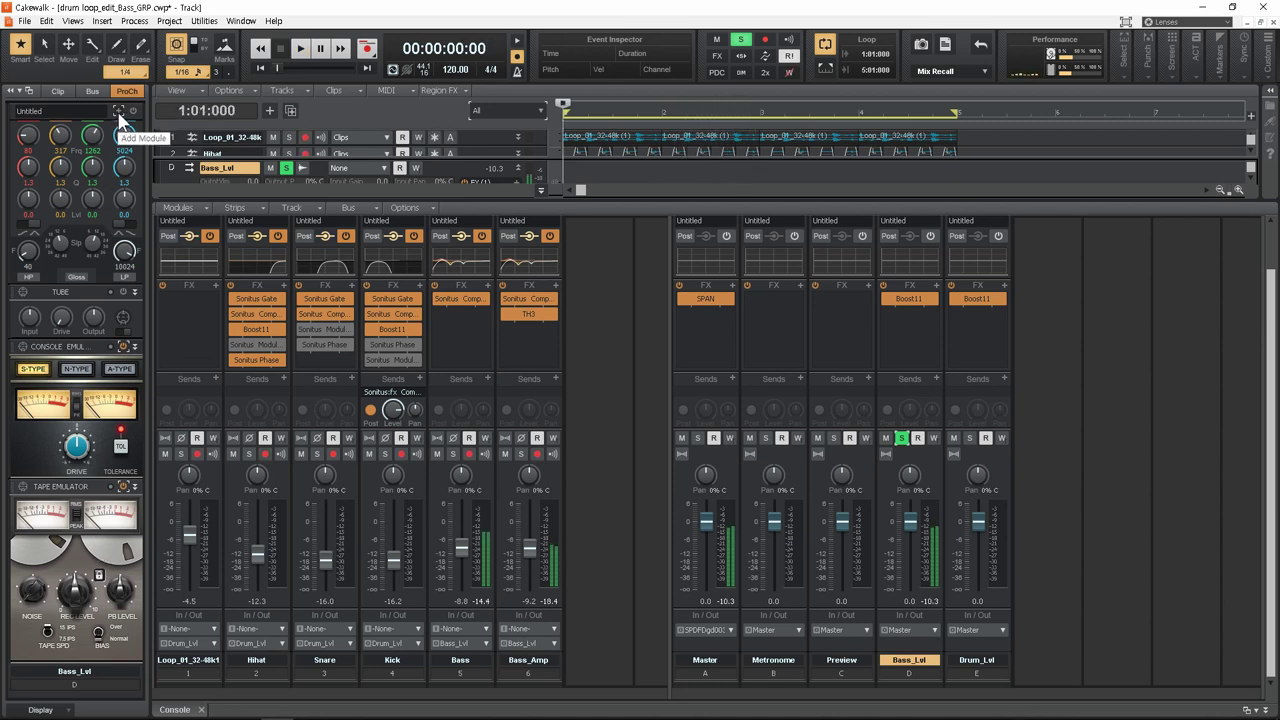
Step: Add a Saturation Knob module to the Bass_Lvl ProChannel and play the soloed bus
{"action": "left_click", "coordinate": [119, 111]}
{"action": "left_click", "coordinate": [213, 318]}
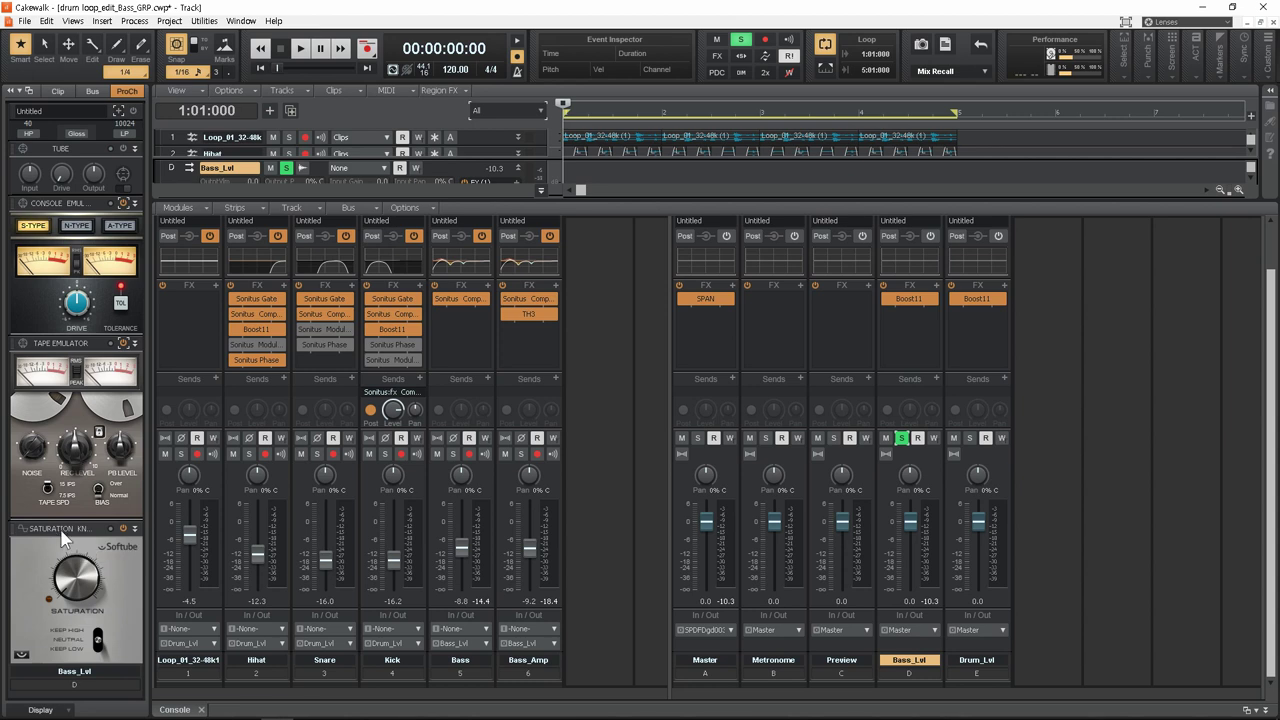
{"action": "key", "text": "space"}
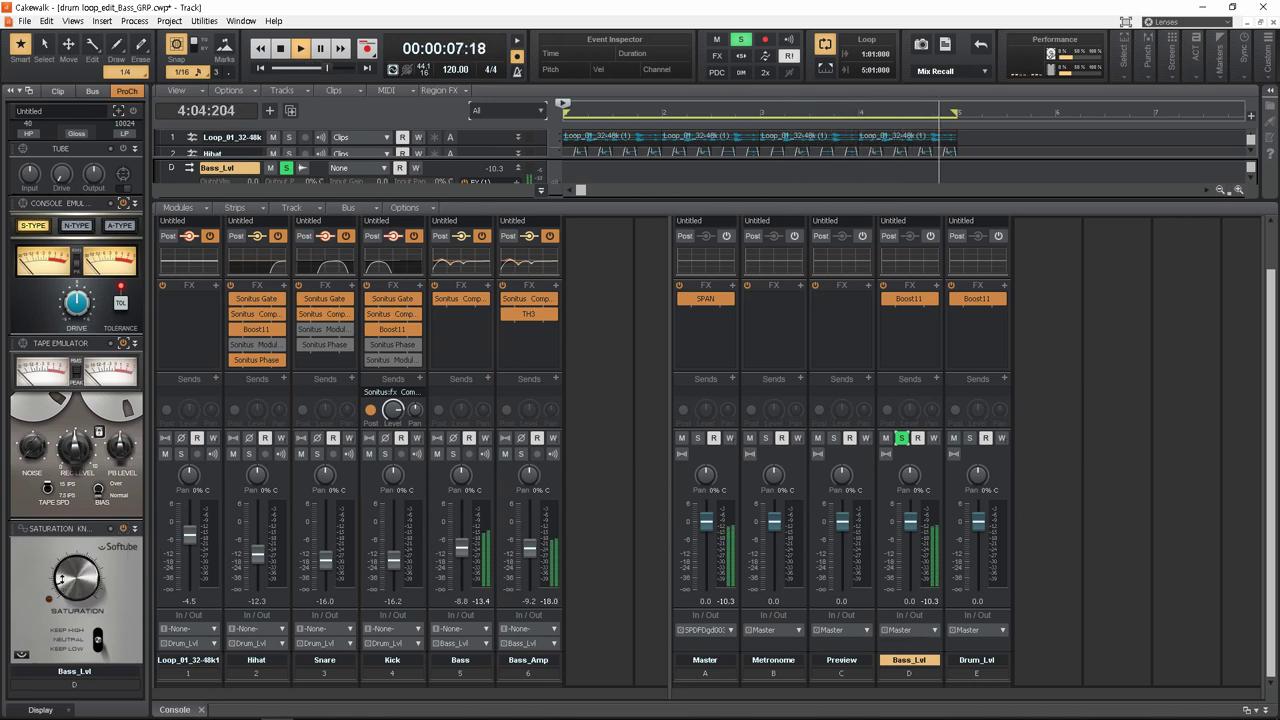
Step: Adjust the Saturation Knob on the Bass_Lvl bus and compare soloed playback with the module off and on
{"action": "left_click_drag", "start_coordinate": [62, 578], "coordinate": [99, 575]}
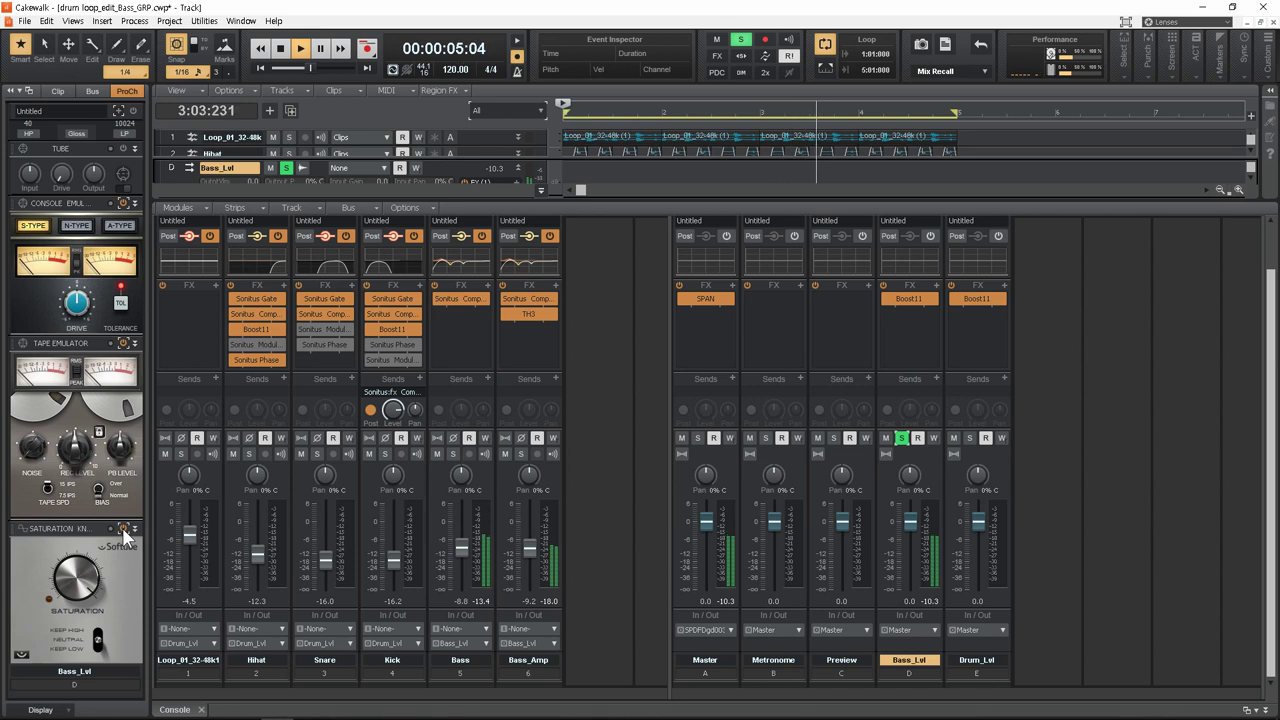
{"action": "left_click_drag", "start_coordinate": [105, 580], "coordinate": [101, 685]}
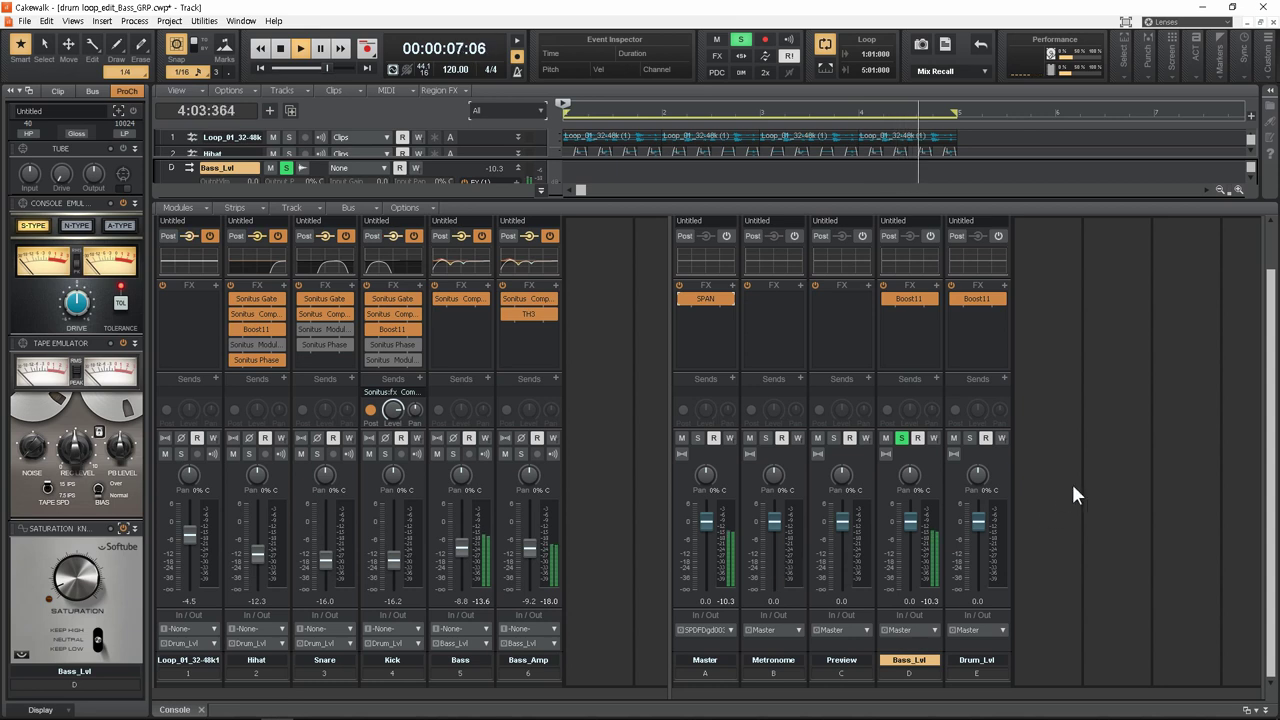
{"action": "key", "text": "space"}
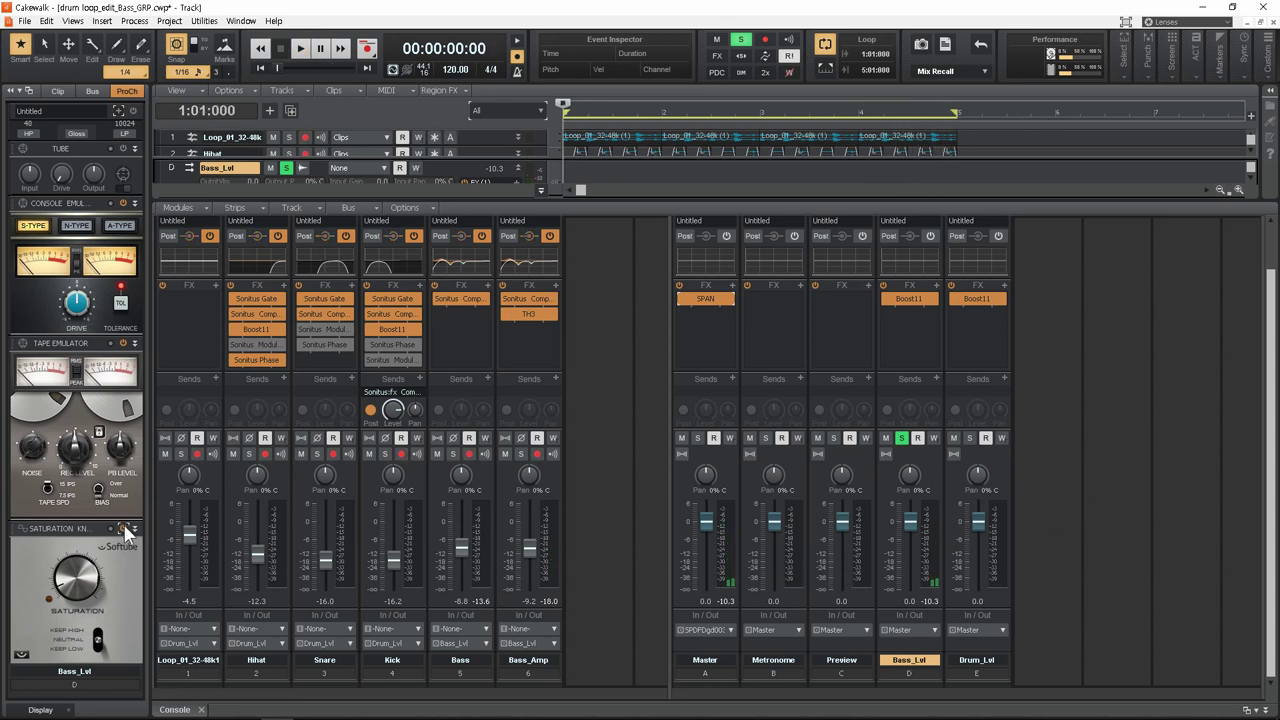
{"action": "key", "text": "space"}
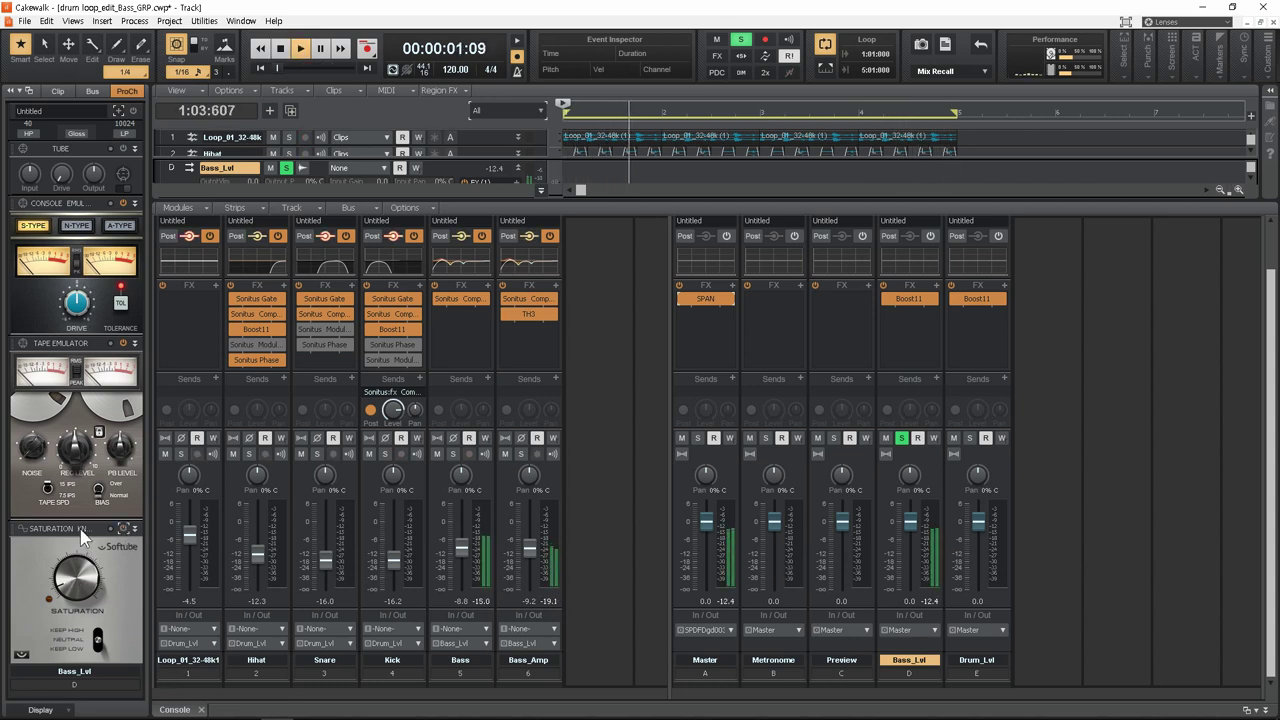
Step: Remove the Saturation Knob module from the Bass_Lvl ProChannel and stop playback
{"action": "right_click", "coordinate": [82, 537]}
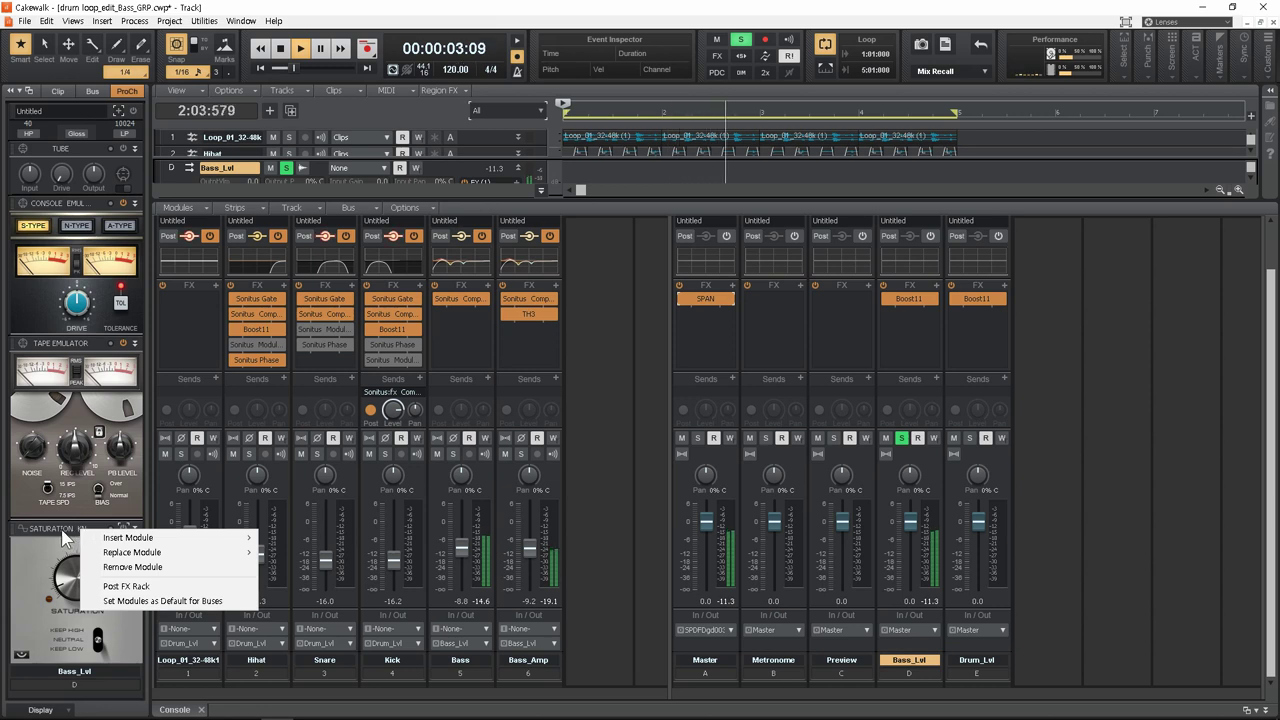
{"action": "left_click", "coordinate": [132, 568]}
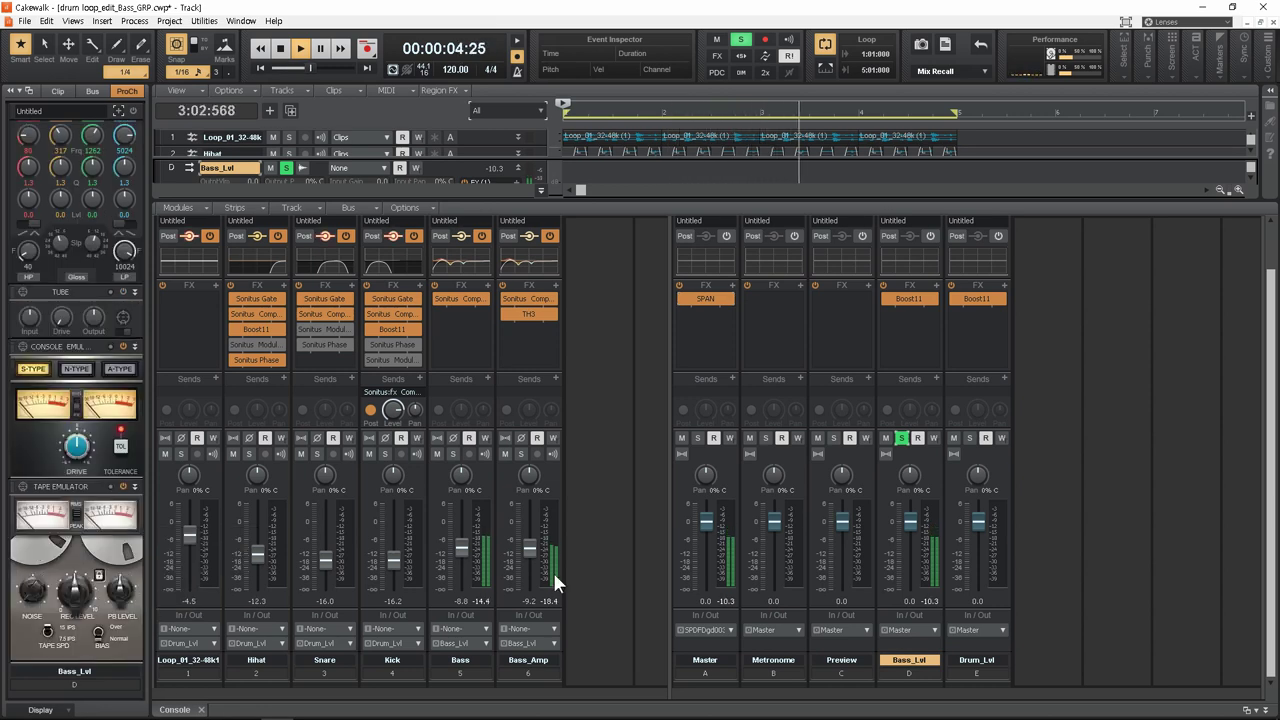
{"action": "key", "text": "space"}
Step: Solo the Drum_Lvl bus instead of Bass_Lvl and play it with its ProChannel Console Emulator enabled
{"action": "left_click", "coordinate": [970, 438]}
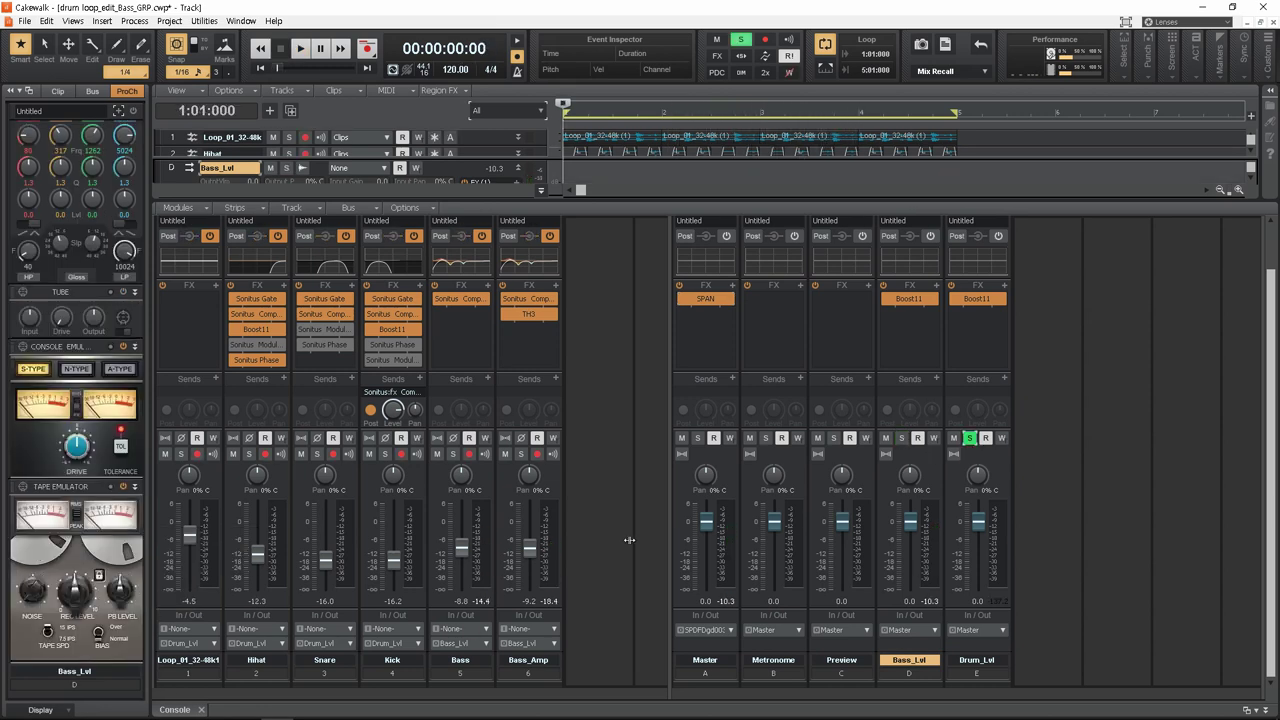
{"action": "key", "text": "space"}
{"action": "left_click", "coordinate": [1002, 459]}
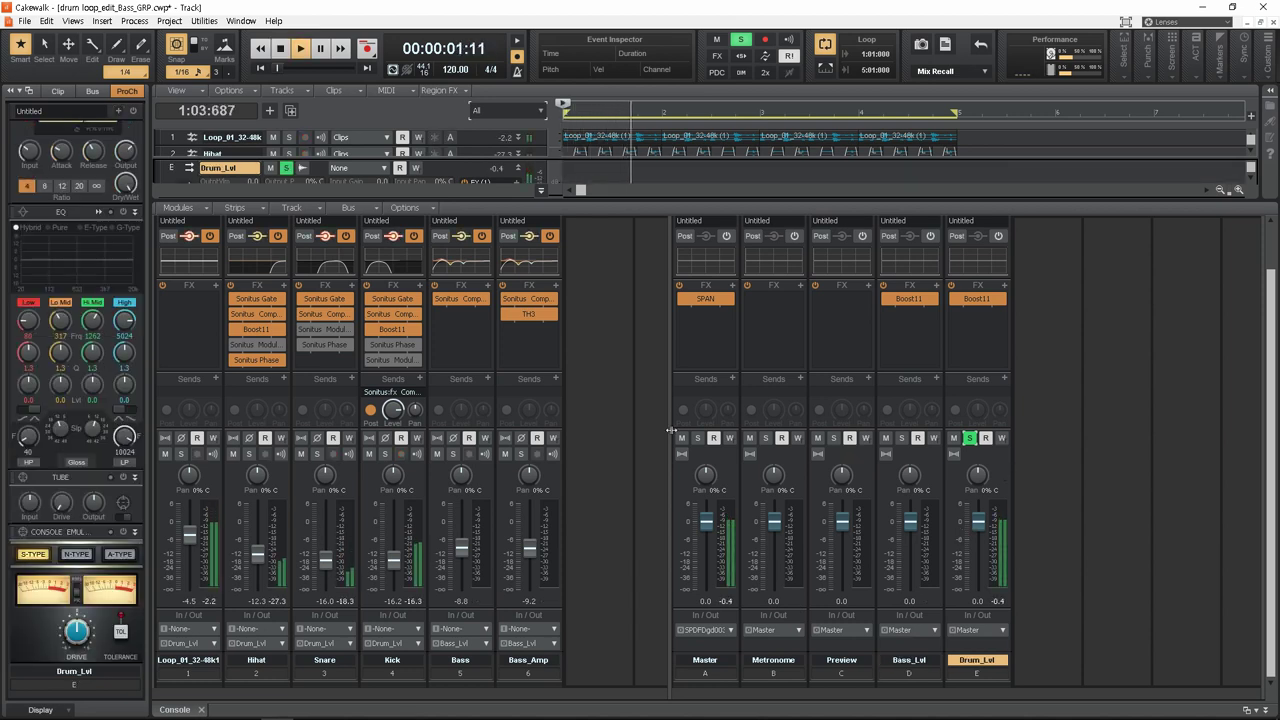
{"action": "left_click", "coordinate": [123, 532]}
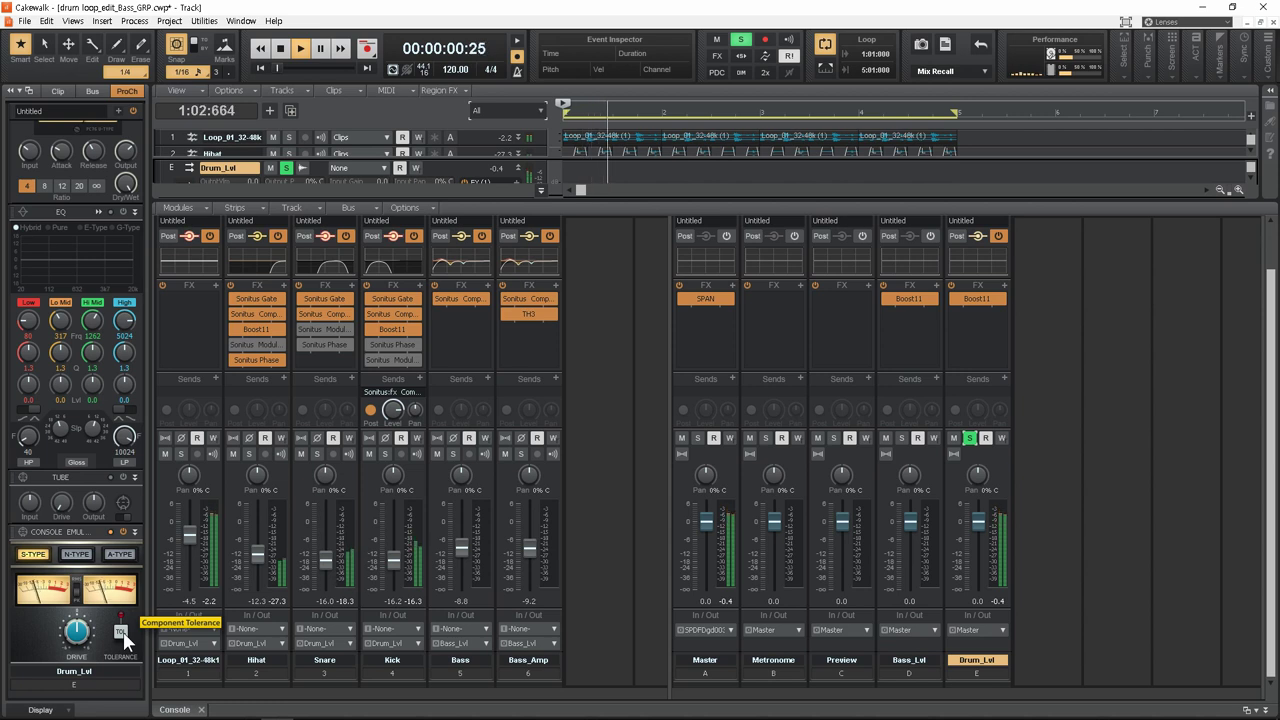
{"action": "key", "text": "space"}
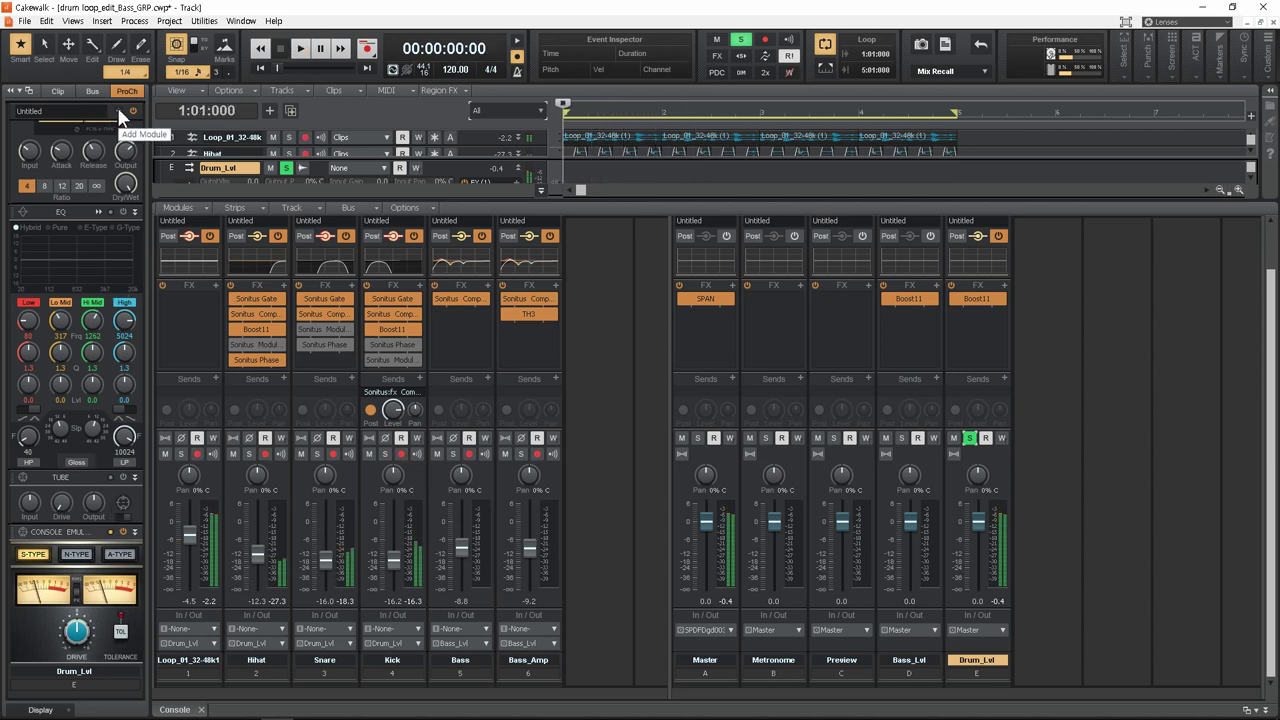
Step: Add a Tape Emulator module to the Drum_Lvl ProChannel and play the soloed bus
{"action": "left_click", "coordinate": [119, 112]}
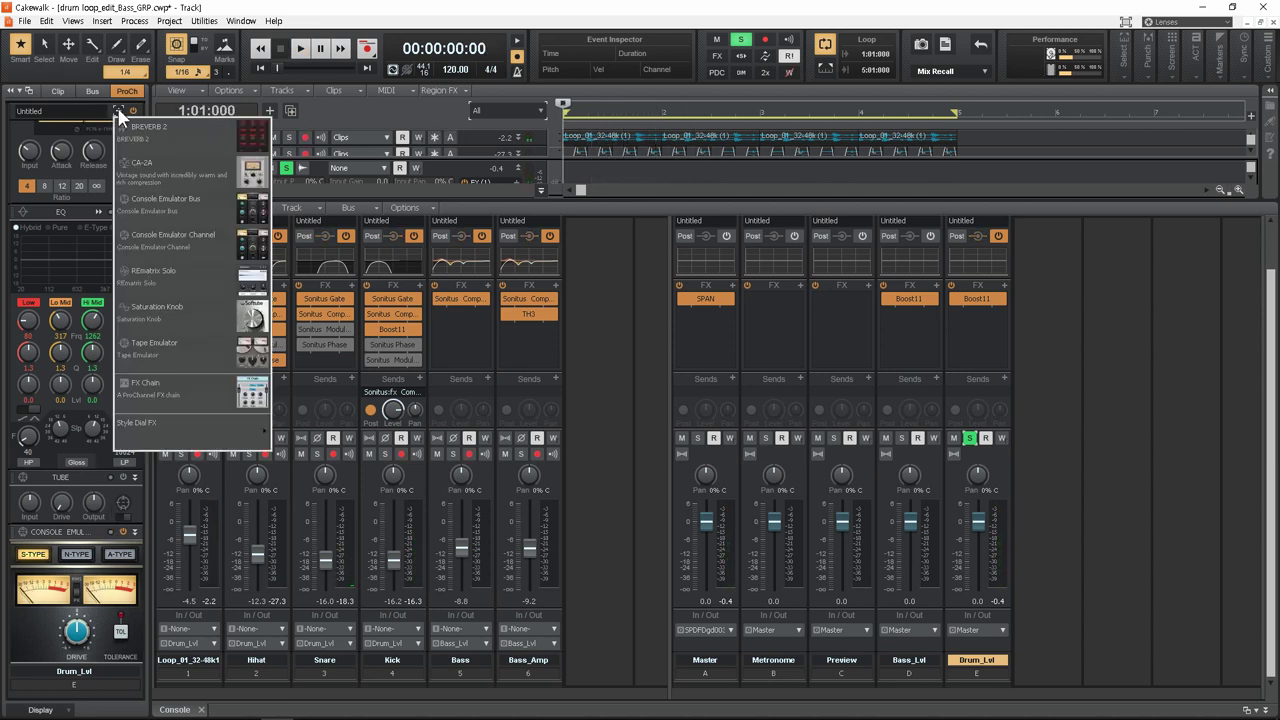
{"action": "left_click", "coordinate": [229, 347]}
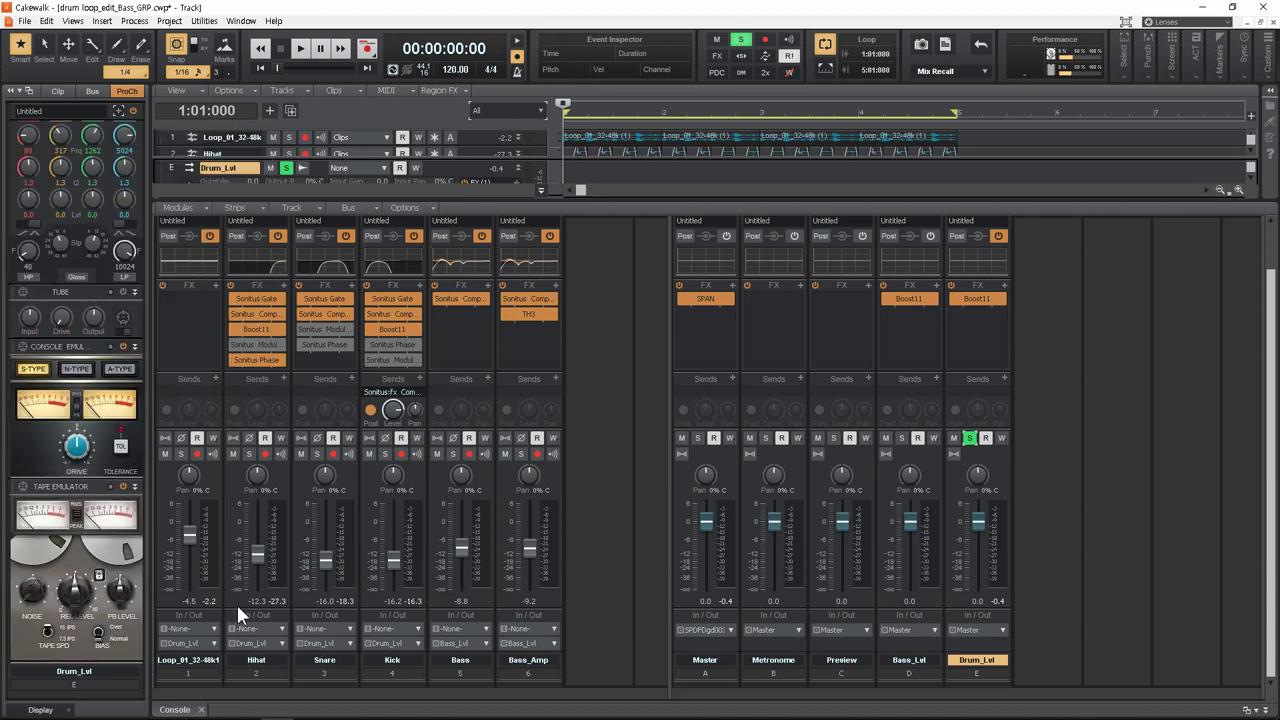
{"action": "key", "text": "space"}
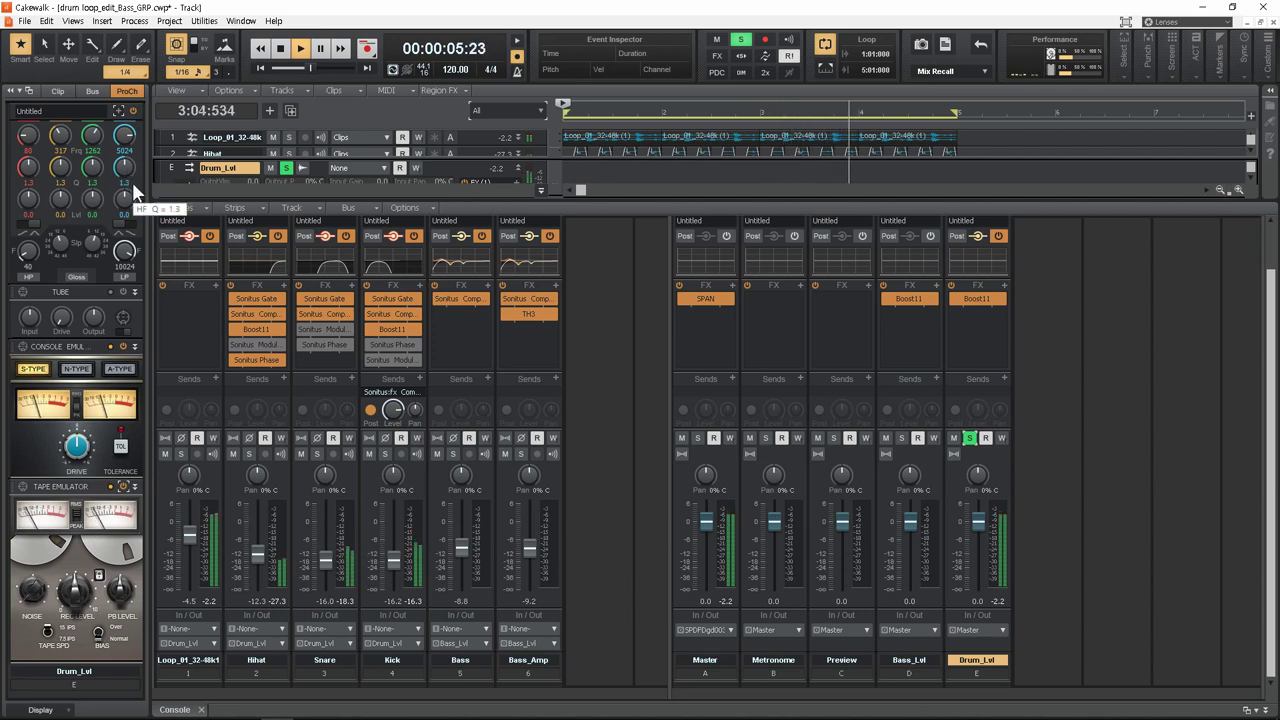
{"action": "key", "text": "space"}
Step: Add a Saturation Knob module to the Drum_Lvl ProChannel and adjust its saturation during playback
{"action": "left_click", "coordinate": [119, 111]}
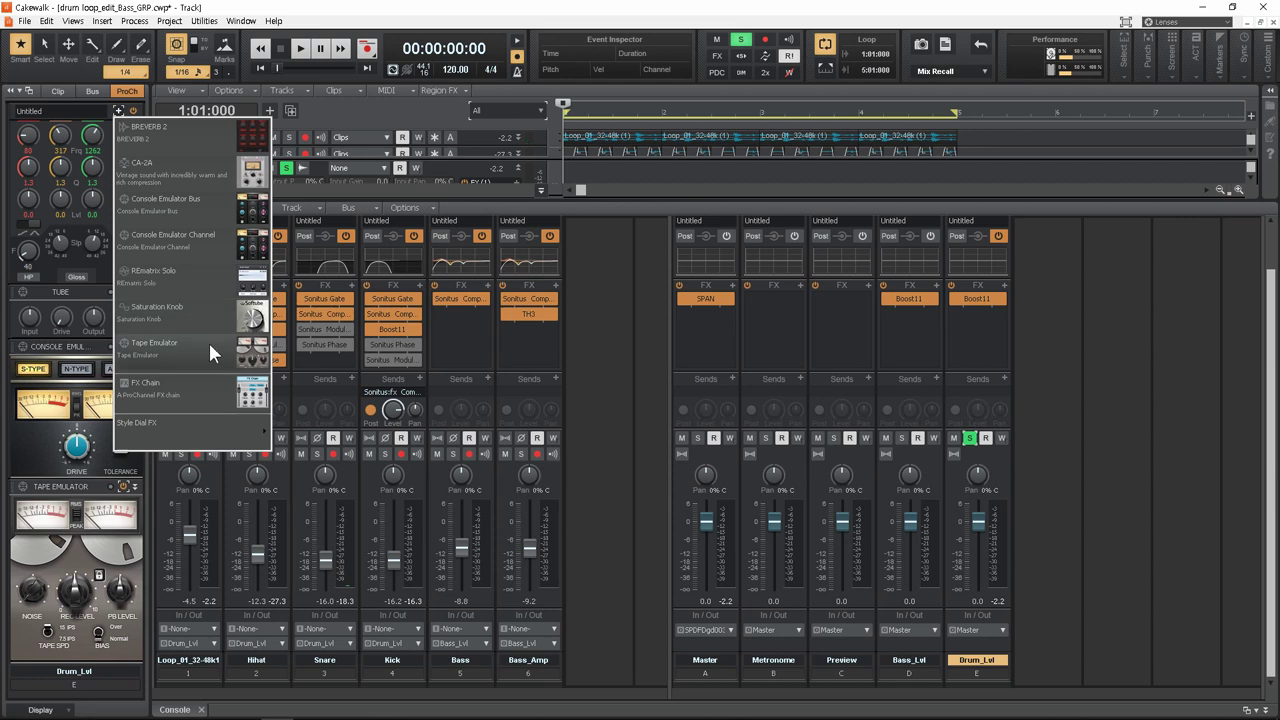
{"action": "left_click", "coordinate": [215, 306]}
{"action": "key", "text": "space"}
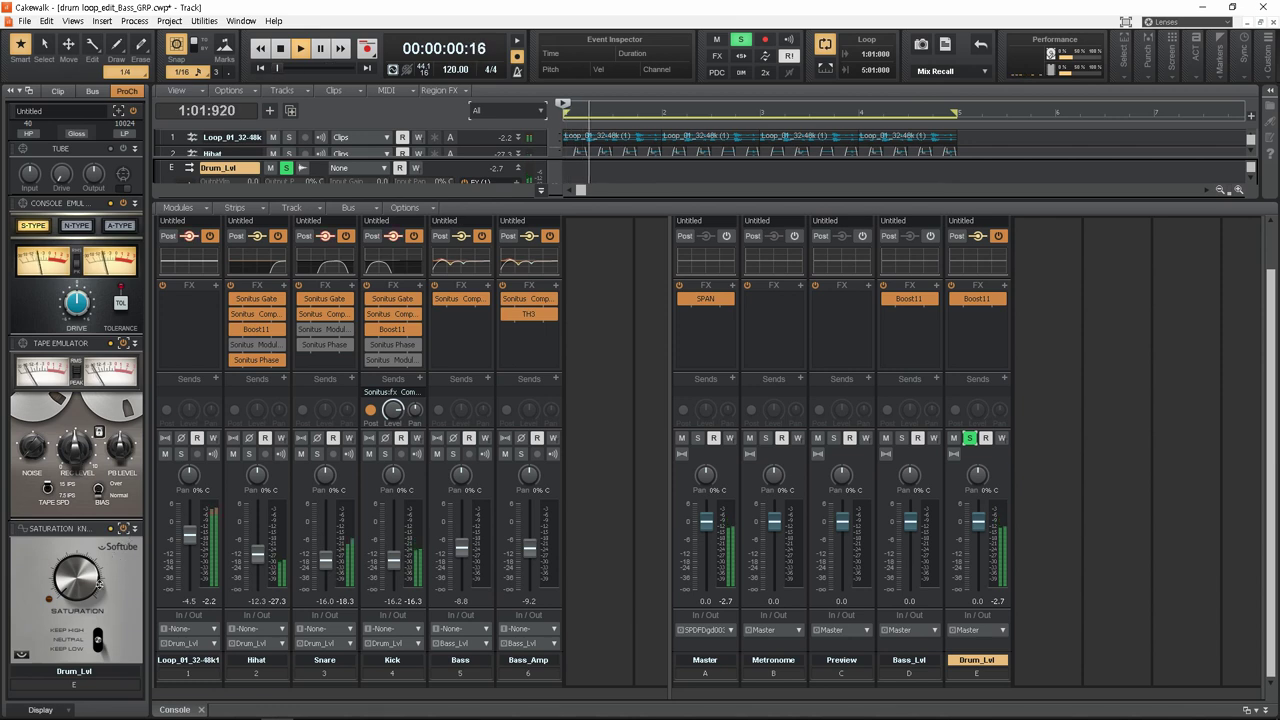
{"action": "left_click_drag", "start_coordinate": [85, 586], "coordinate": [76, 580]}
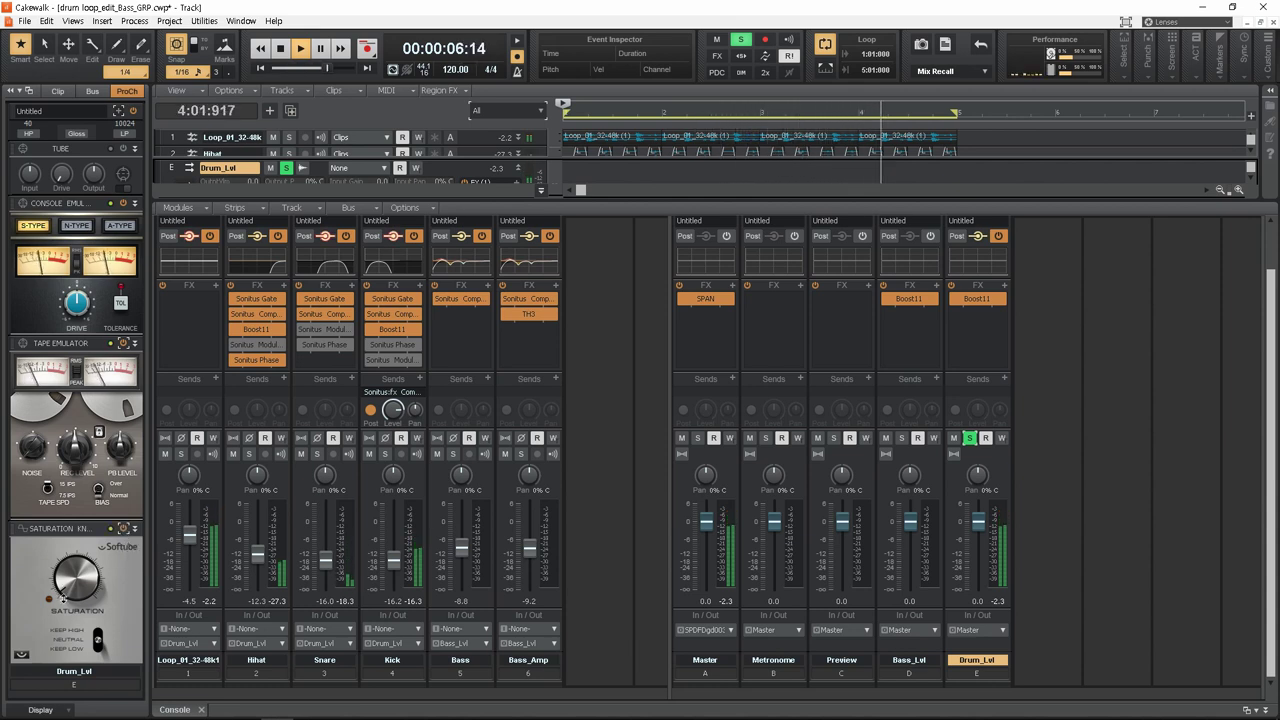
{"action": "key", "text": "space"}
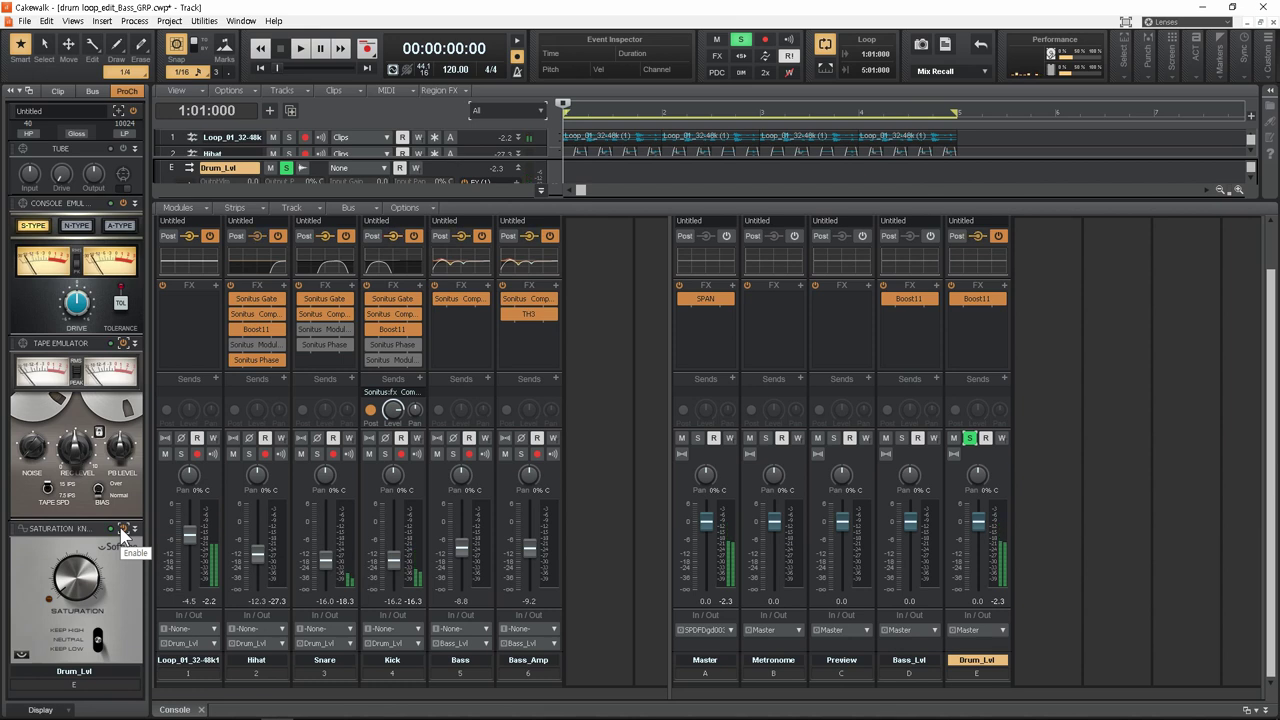
Step: Compare Drum_Lvl playback with the Console Emulator, Tape Emulator and Saturation Knob disabled and enabled
{"action": "key", "text": "space"}
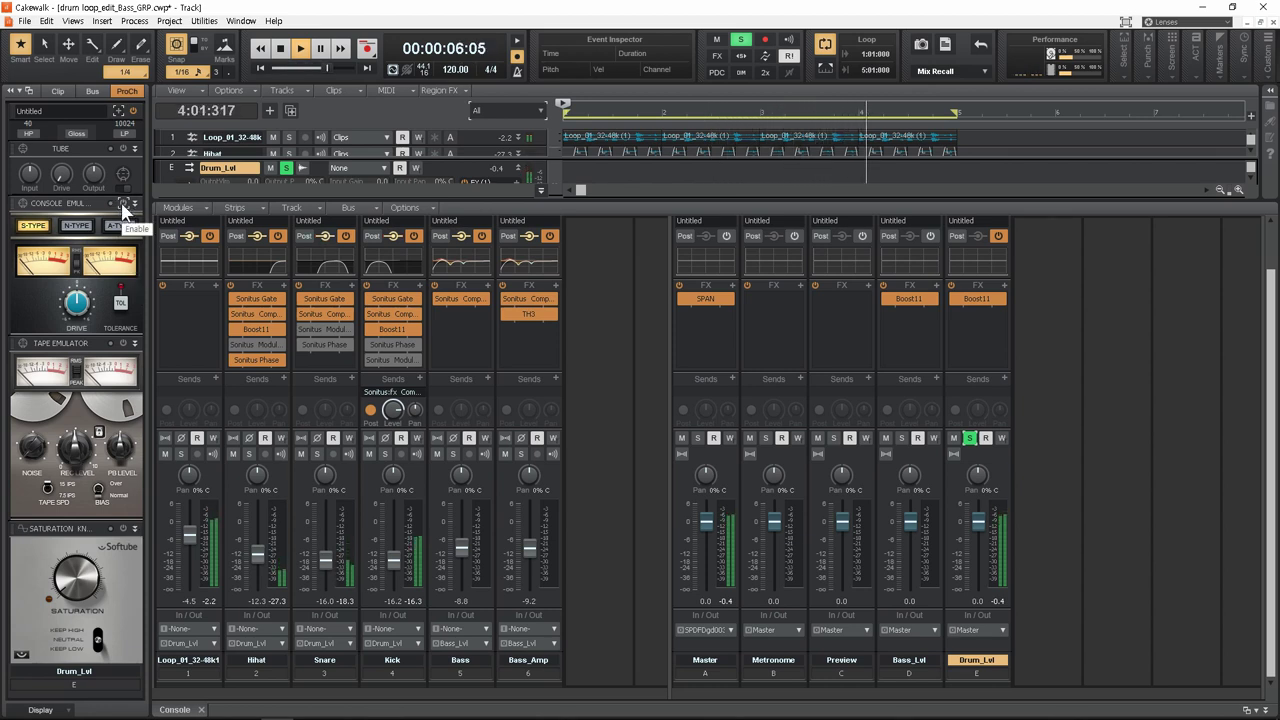
{"action": "key", "text": "space"}
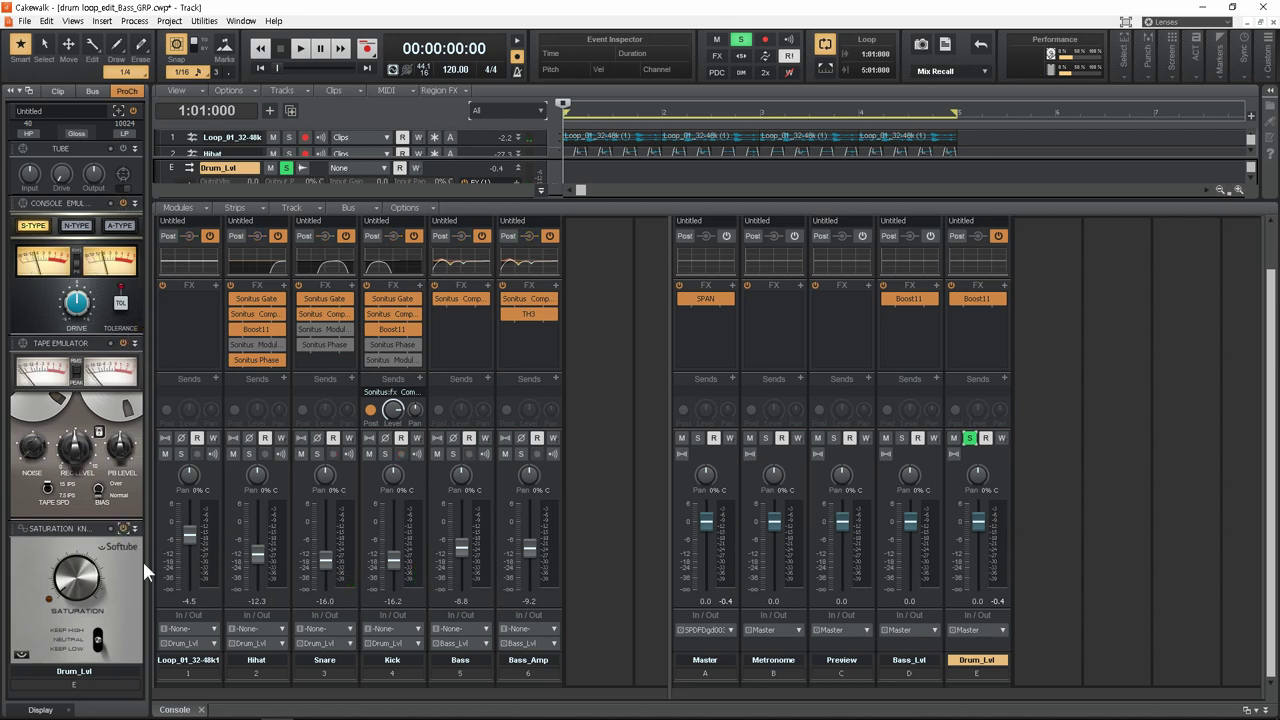
{"action": "key", "text": "space"}
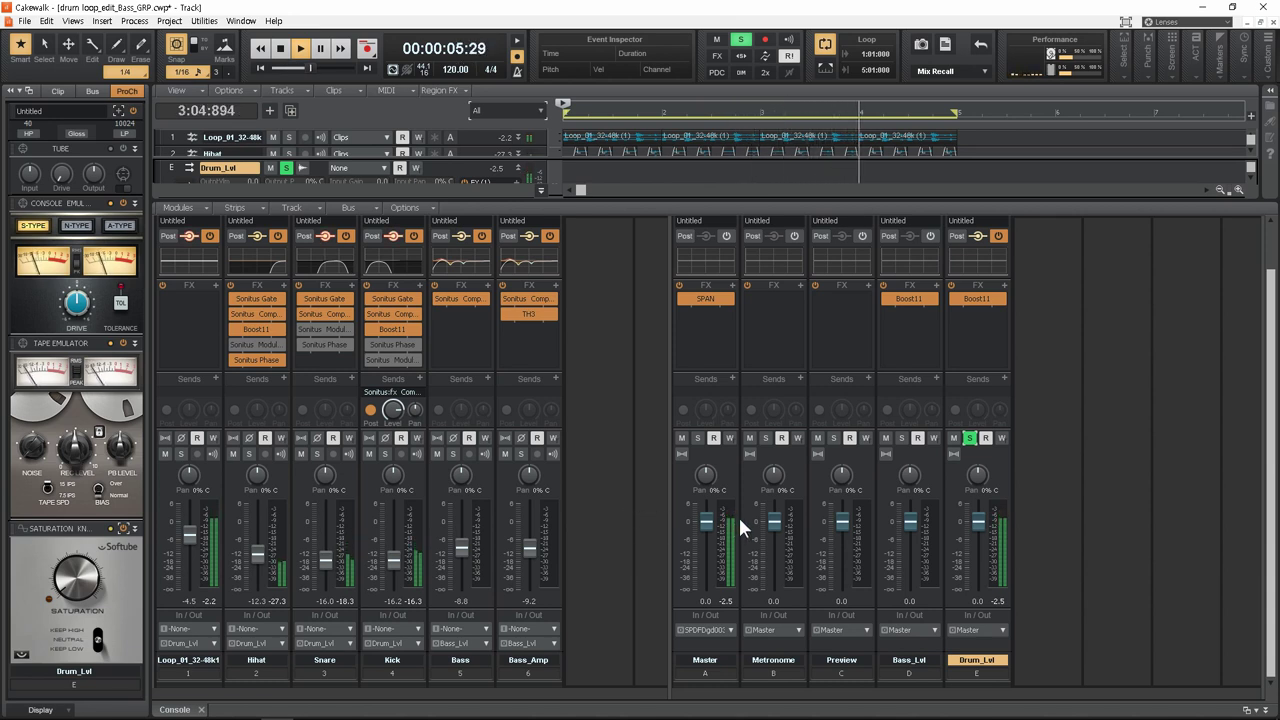
{"action": "key", "text": "space"}
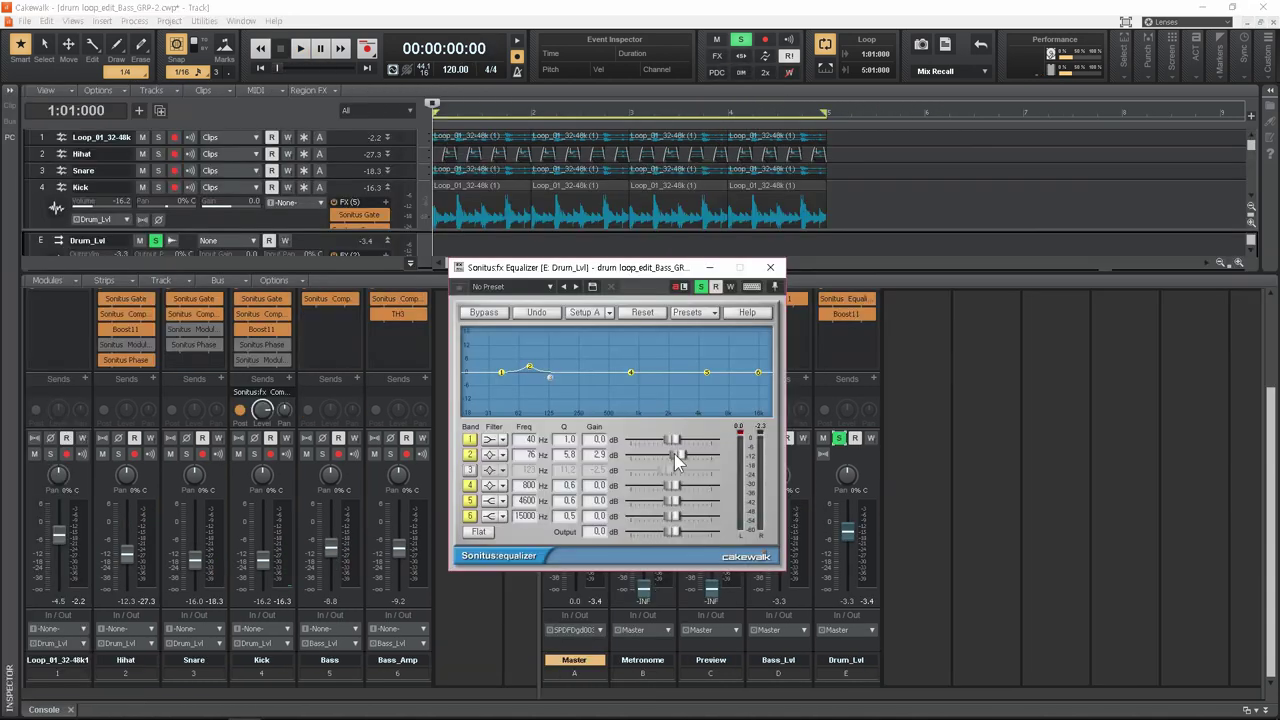
Step: In Drum_Lvl's Sonitus Equalizer, set the 76 Hz band gain to 2.5 dB and enable the 123 Hz cut band, checking by playback
{"action": "left_click_drag", "start_coordinate": [674, 453], "coordinate": [678, 455]}
{"action": "key", "text": "space"}
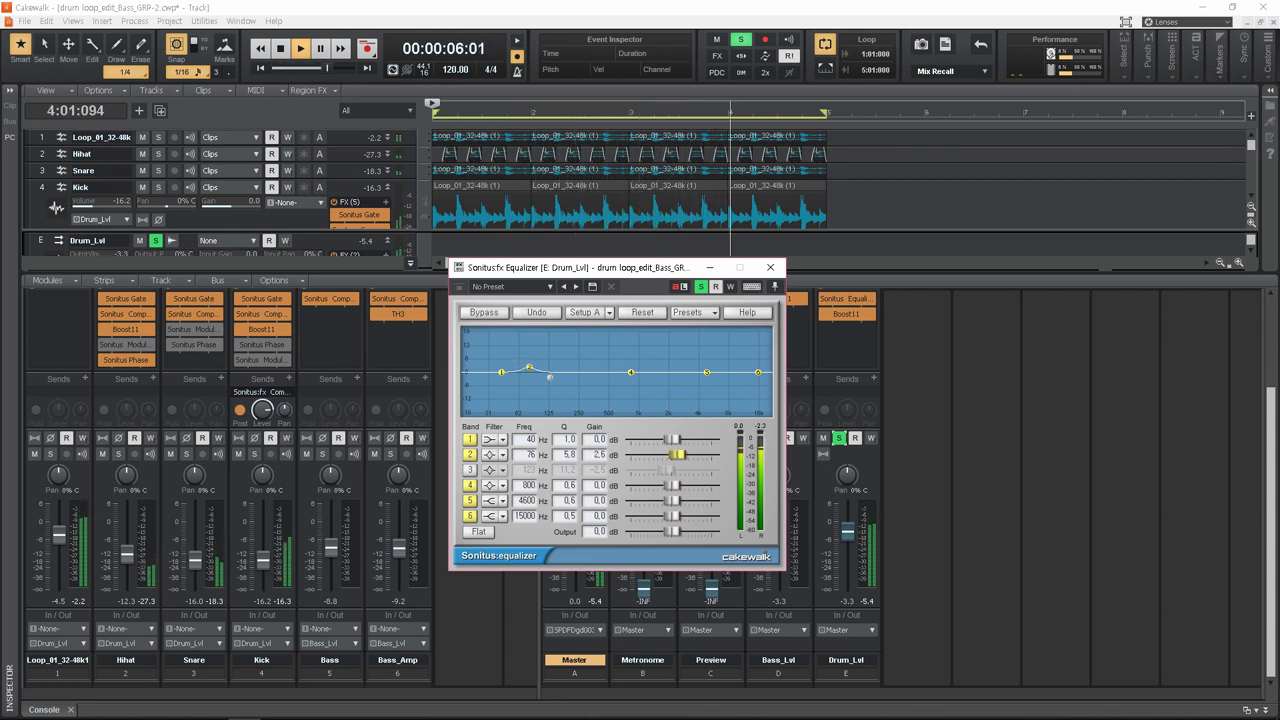
{"action": "key", "text": "space"}
{"action": "left_click", "coordinate": [469, 470]}
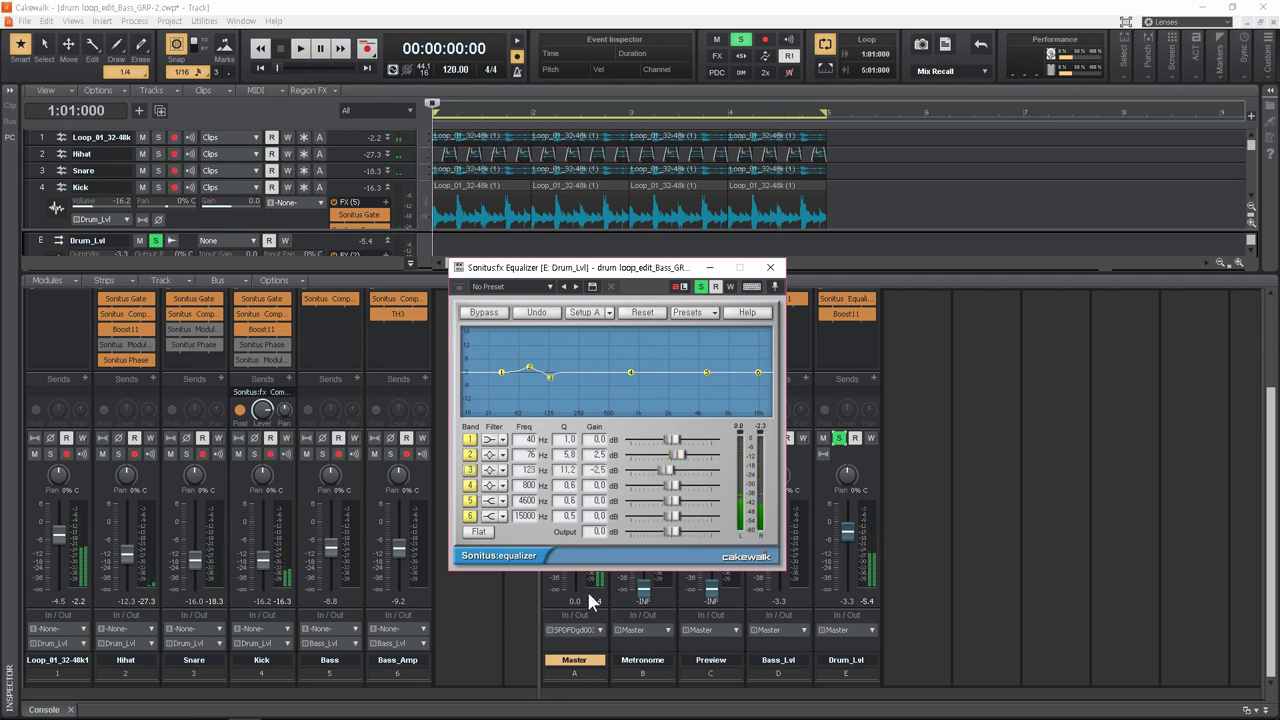
{"action": "key", "text": "space"}
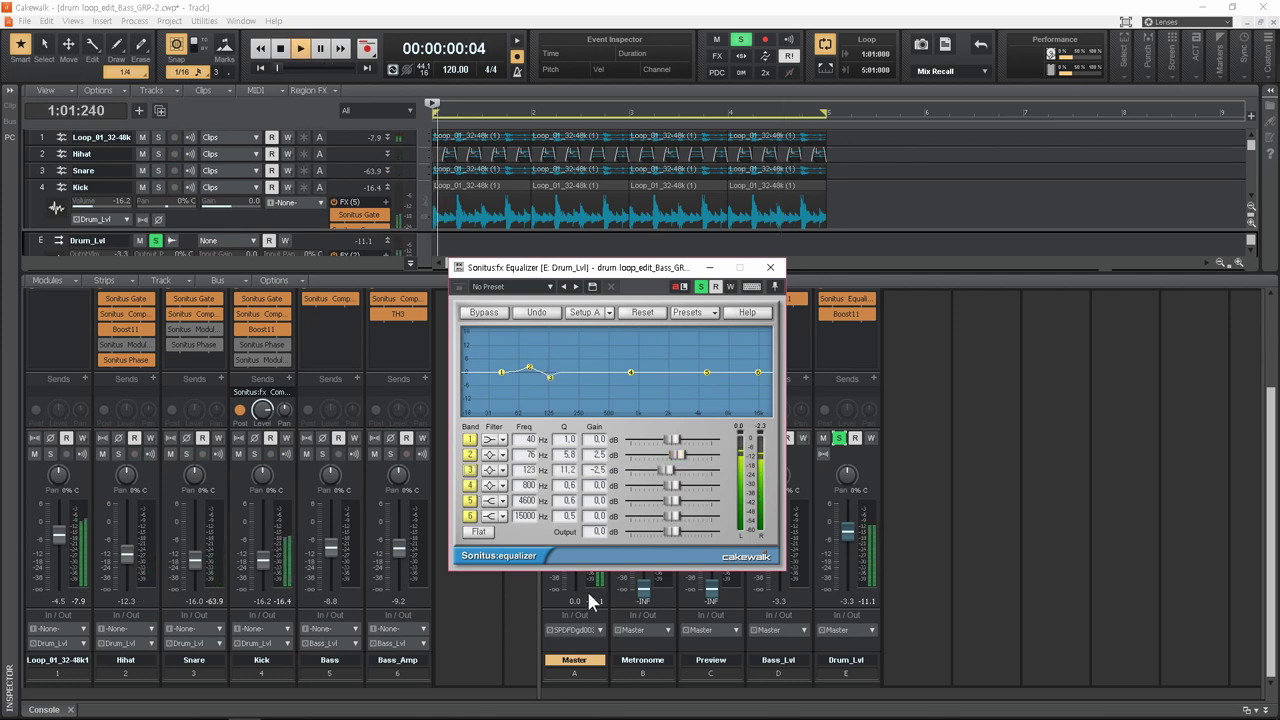
{"action": "key", "text": "space"}
Step: Compare Drum_Lvl playback with equalizer bands 2 and 3 disabled and re-enabled, and close the equalizer
{"action": "left_click", "coordinate": [469, 455]}
{"action": "left_click", "coordinate": [469, 470]}
{"action": "key", "text": "space"}
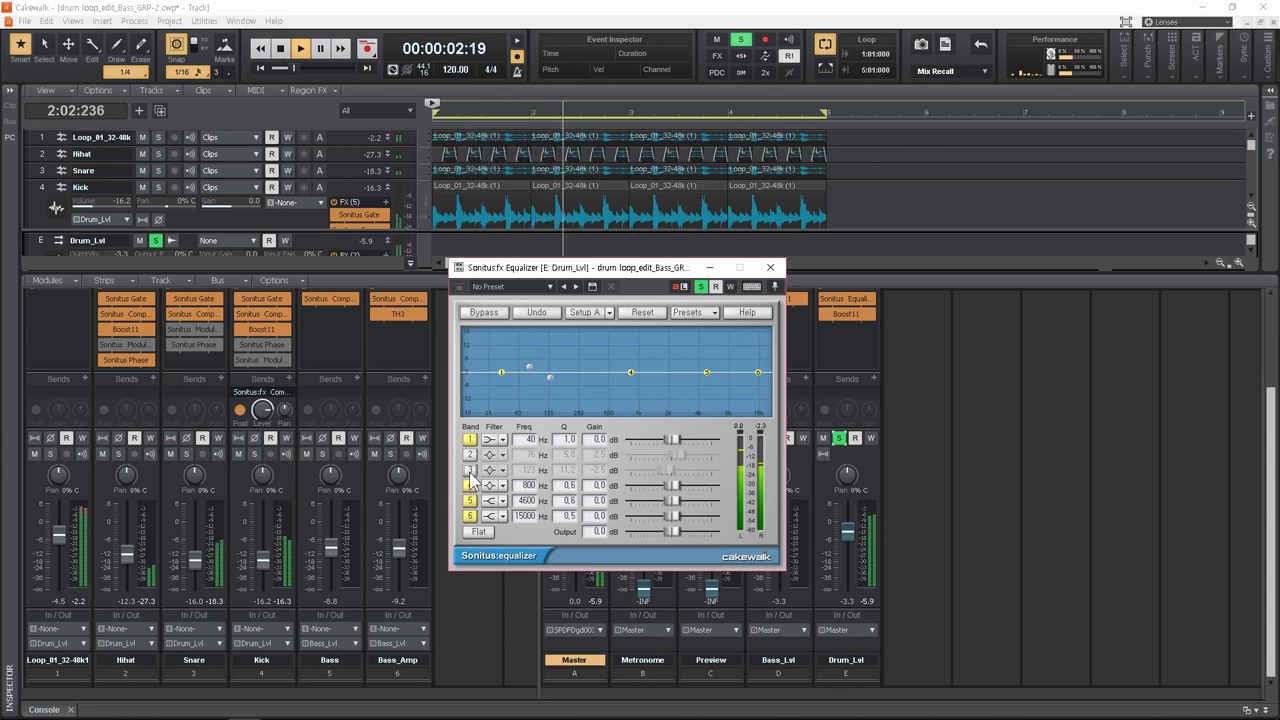
{"action": "key", "text": "space"}
{"action": "left_click", "coordinate": [469, 470]}
{"action": "left_click", "coordinate": [470, 455]}
{"action": "key", "text": "space"}
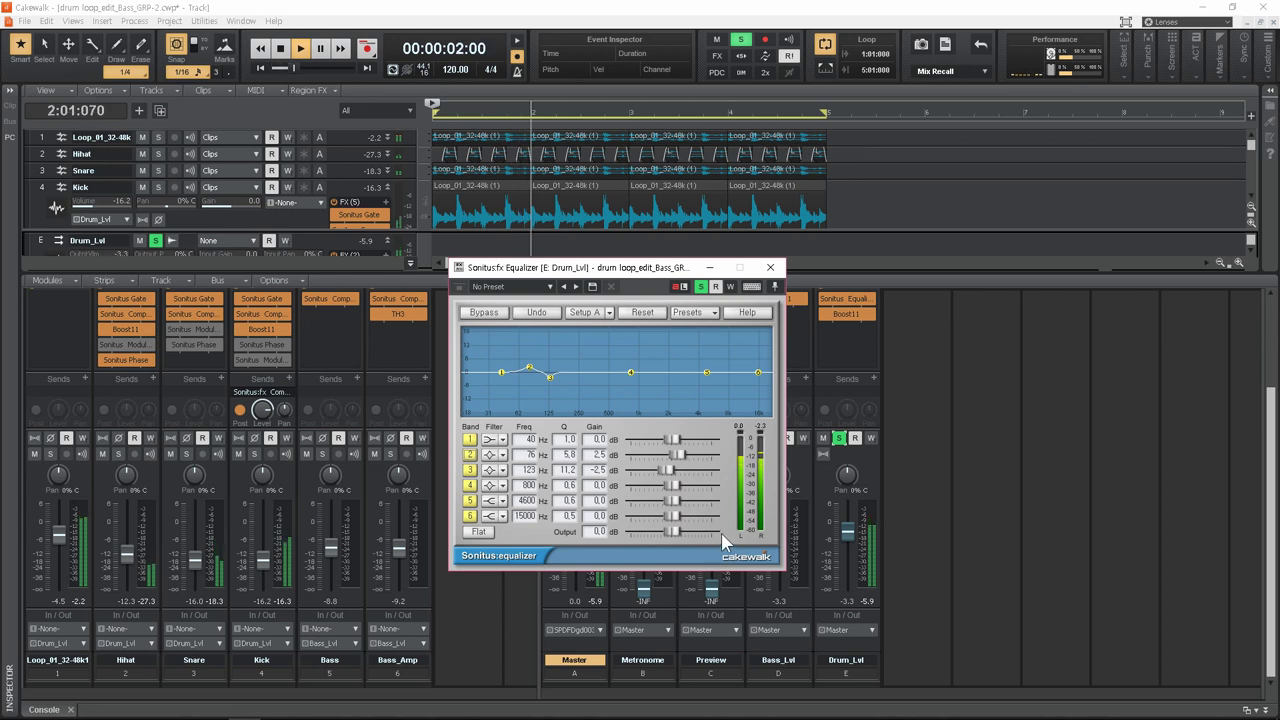
{"action": "key", "text": "space"}
{"action": "left_click", "coordinate": [770, 267]}
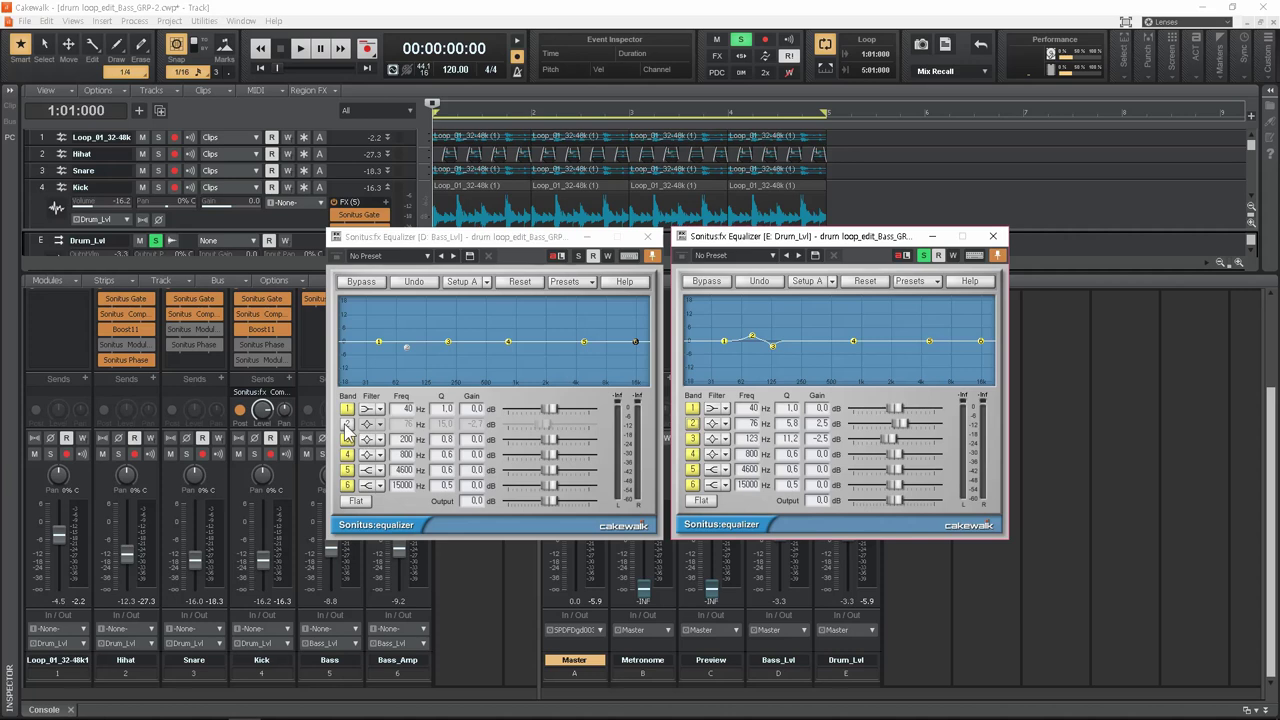
Step: Enable band 2, the 76 Hz cut, in the Bass_Lvl Sonitus Equalizer and briefly play the project
{"action": "left_click", "coordinate": [347, 425]}
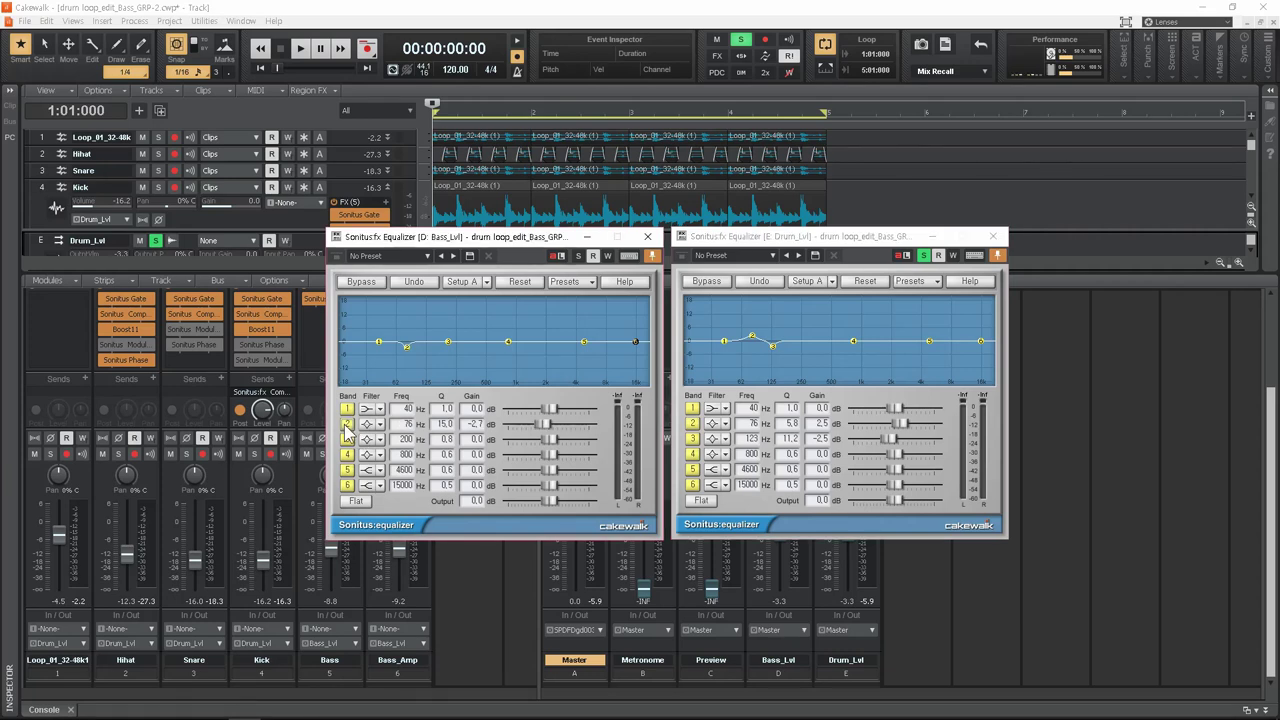
{"action": "key", "text": "space"}
{"action": "key", "text": "space"}
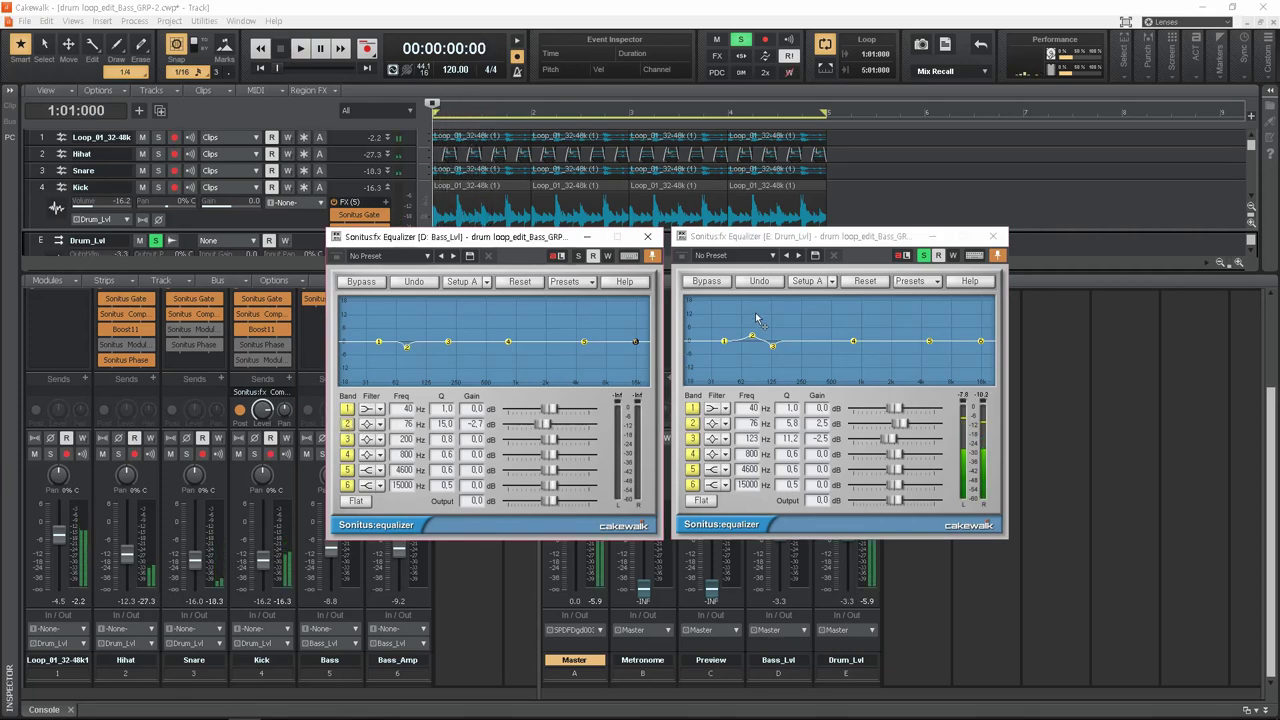
Step: Solo Bass_Lvl alongside Drum_Lvl and play both buses together with their equalizer bands active
{"action": "left_click_drag", "start_coordinate": [806, 245], "coordinate": [773, 247]}
{"action": "left_click", "coordinate": [772, 438]}
{"action": "key", "text": "space"}
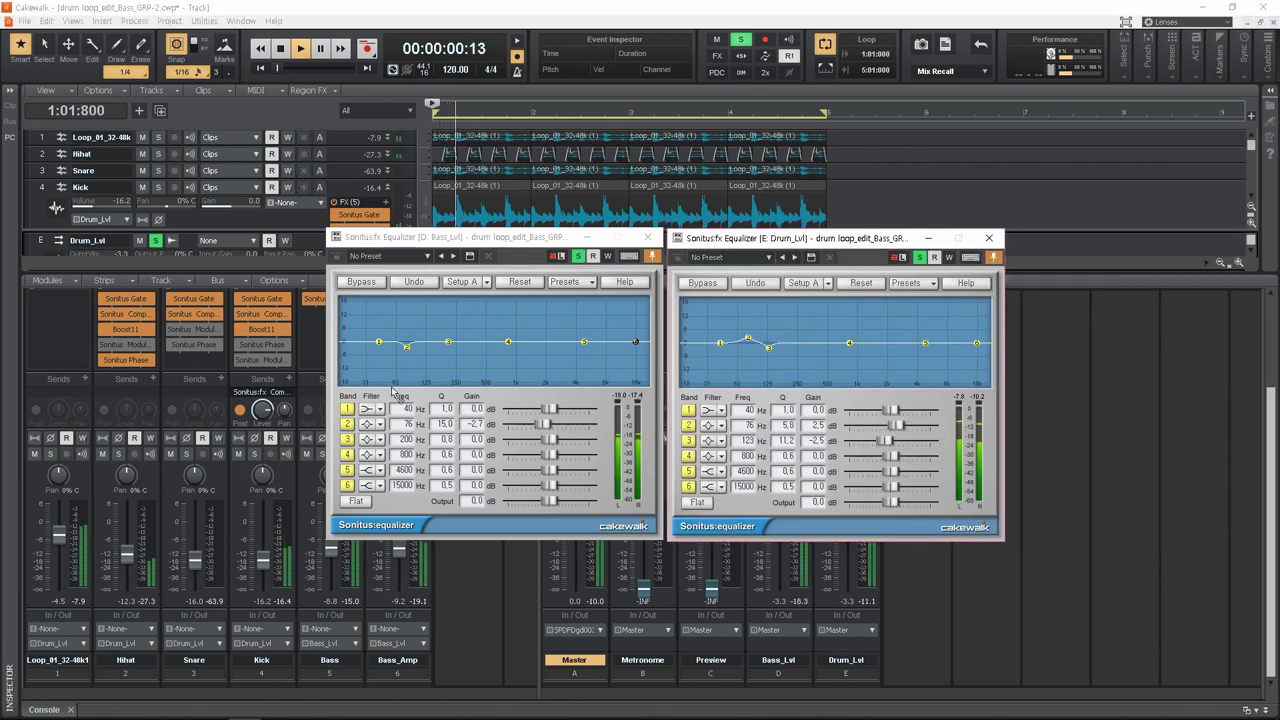
Step: Compare combined playback with Bass_Lvl's band 2 and Drum_Lvl's bands 2 and 3 disabled and re-enabled
{"action": "left_click", "coordinate": [348, 426]}
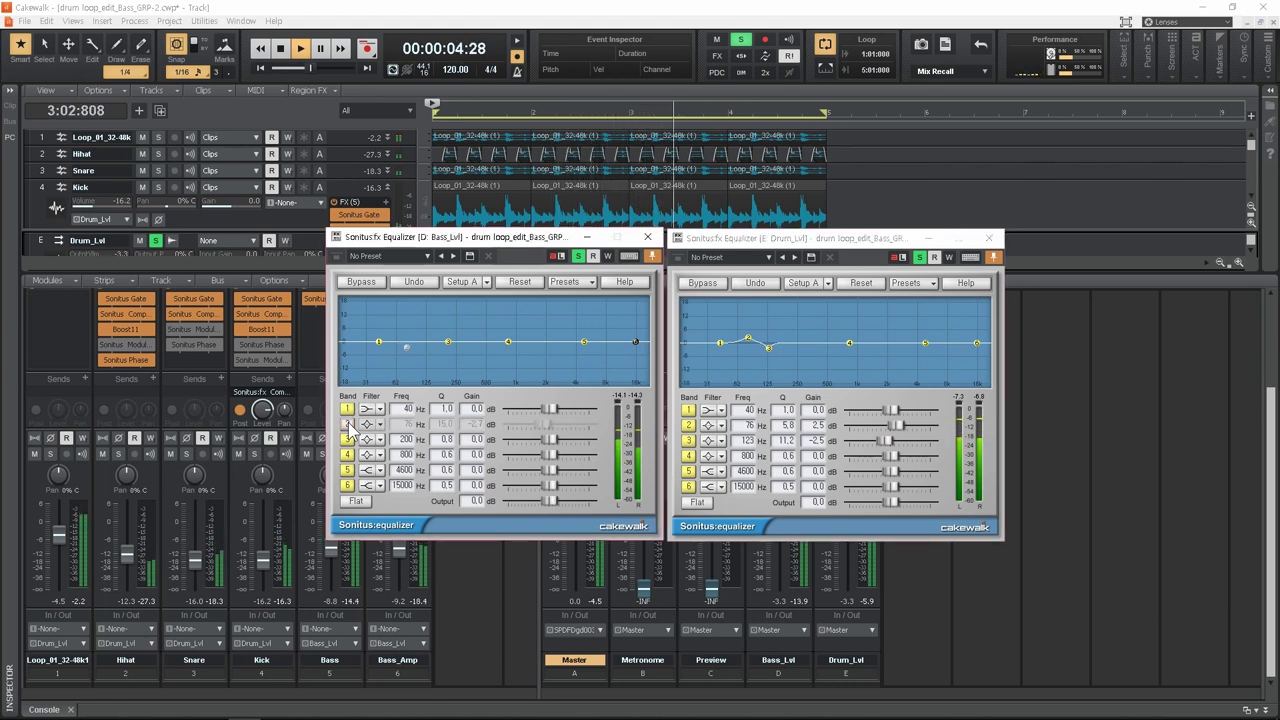
{"action": "left_click", "coordinate": [688, 425]}
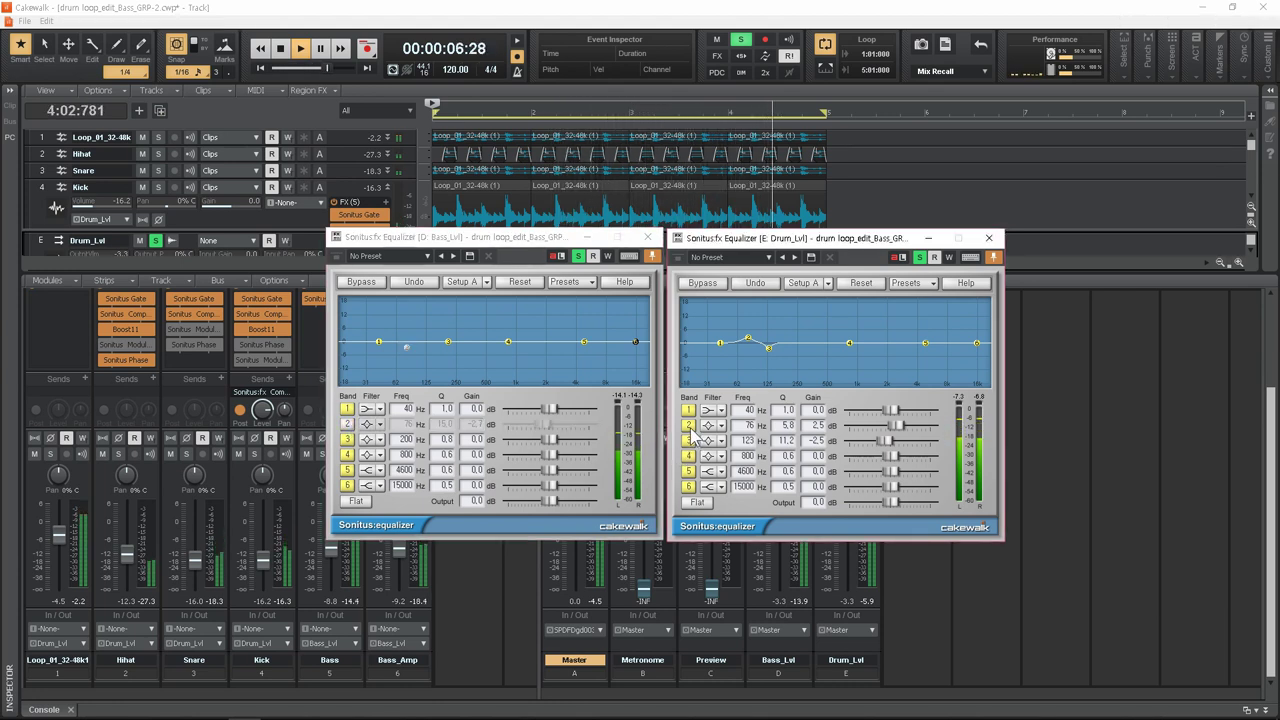
{"action": "left_click", "coordinate": [688, 440]}
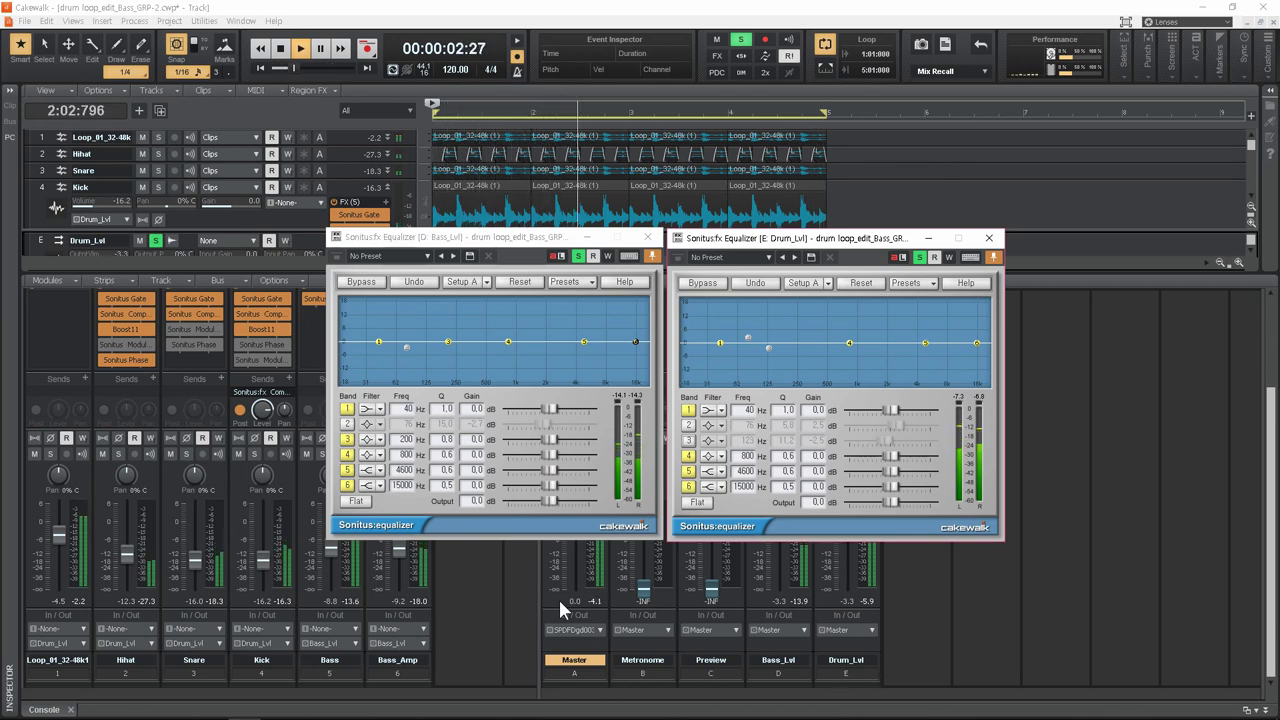
{"action": "key", "text": "space"}
{"action": "left_click", "coordinate": [347, 424]}
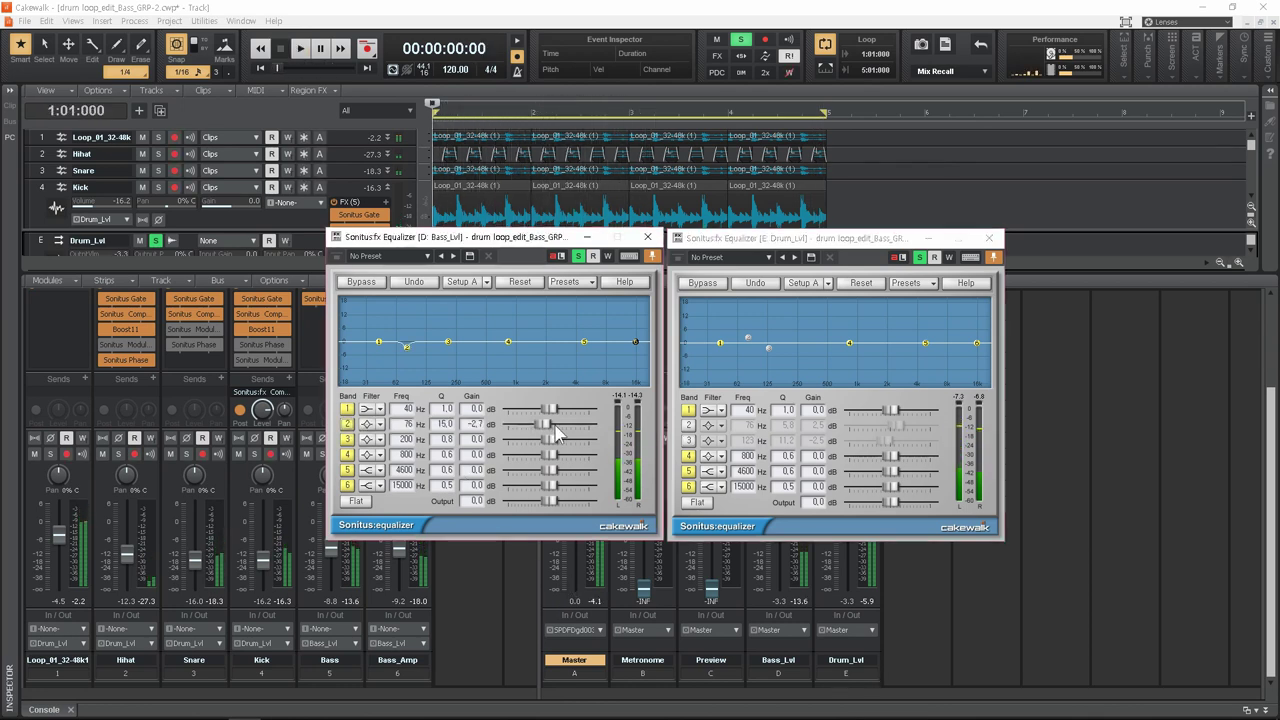
{"action": "left_click", "coordinate": [688, 425]}
{"action": "left_click", "coordinate": [690, 440]}
{"action": "key", "text": "space"}
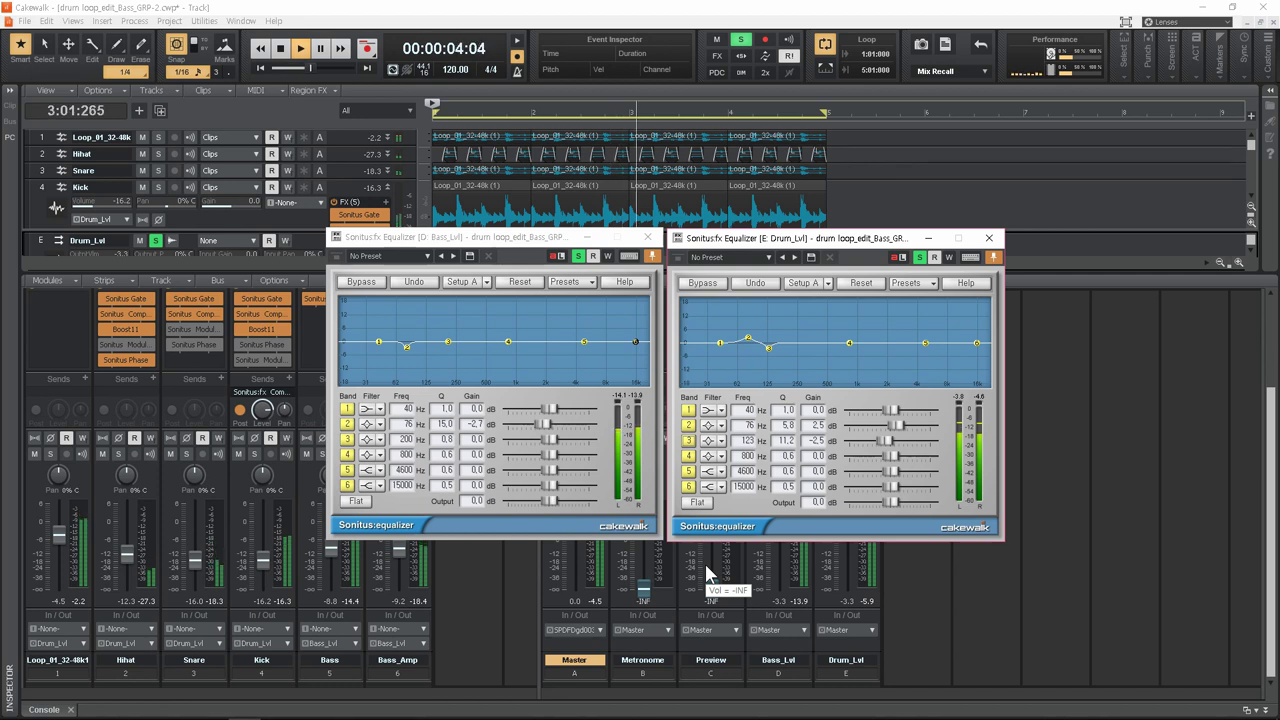
Step: Disable Drum_Lvl's equalizer bands 2 and 3 and Bass_Lvl's band 2, and play both buses without them
{"action": "key", "text": "space"}
{"action": "left_click", "coordinate": [688, 425]}
{"action": "left_click", "coordinate": [688, 440]}
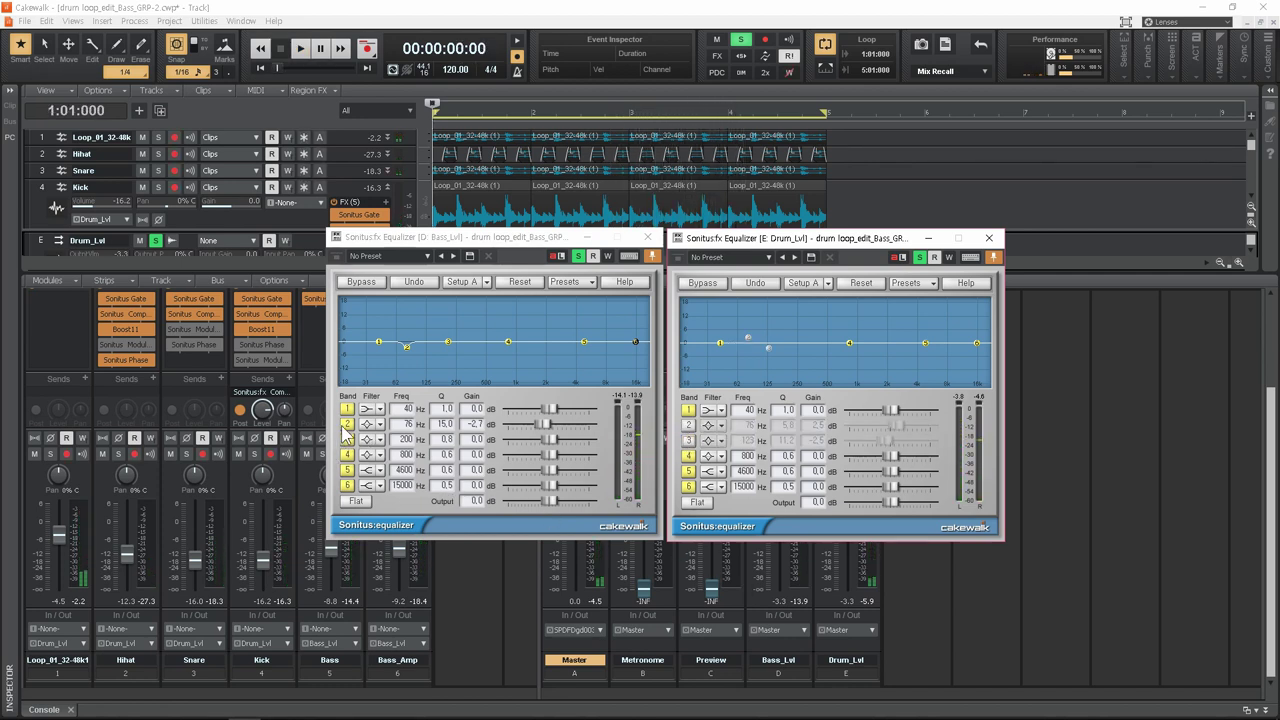
{"action": "left_click", "coordinate": [346, 424]}
{"action": "key", "text": "space"}
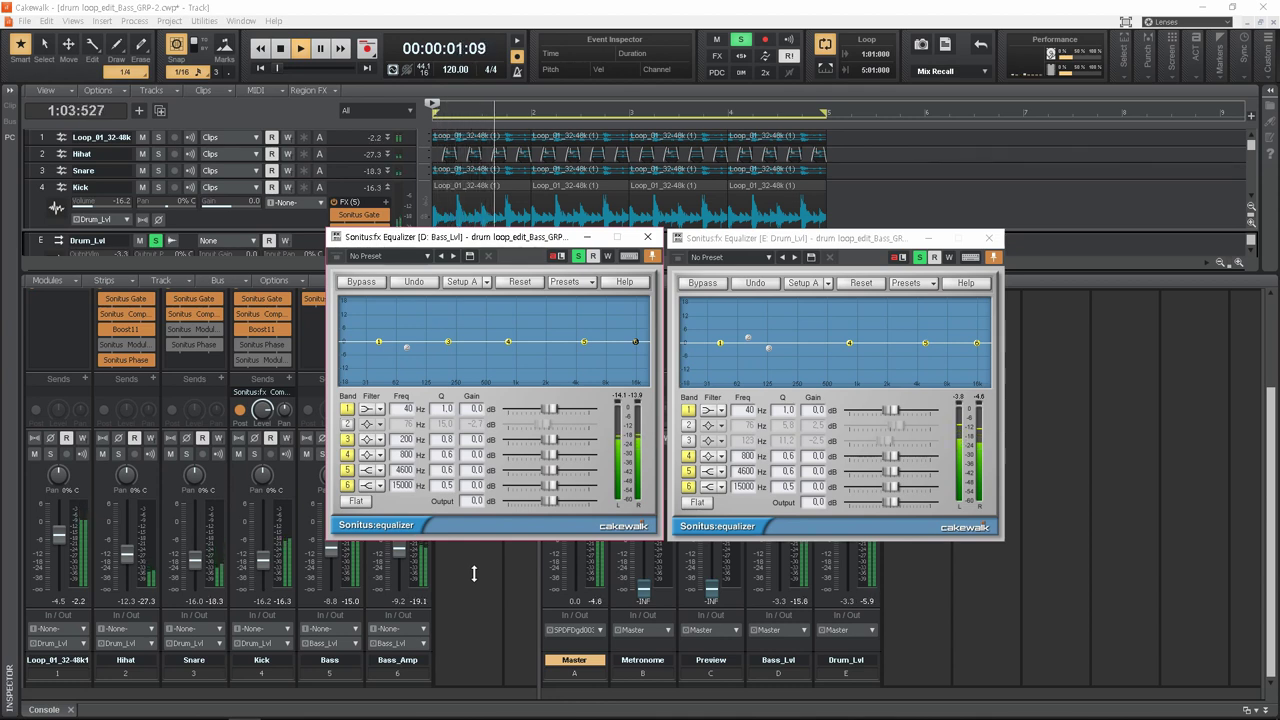
Step: Stop playback, re-enable band 2 on Bass_Lvl and bands 2 and 3 on Drum_Lvl, and play both buses again
{"action": "key", "text": "space"}
{"action": "left_click", "coordinate": [346, 424]}
{"action": "key", "text": "space"}
{"action": "left_click", "coordinate": [688, 425]}
{"action": "left_click", "coordinate": [688, 440]}
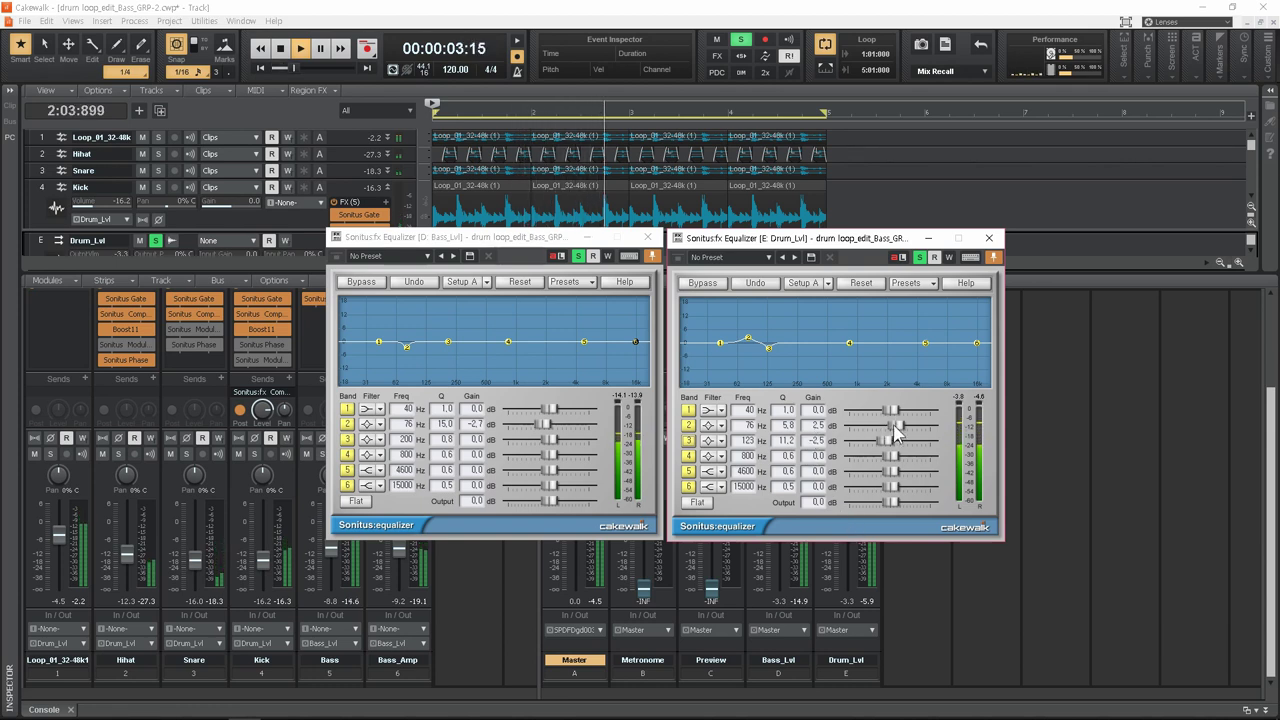
Step: During playback, set Drum_Lvl's equalizer gains to 2.0 dB for band 2 and -2.7 dB for band 3, and stop playback
{"action": "scroll", "coordinate": [895, 425], "scroll_direction": "down", "scroll_amount": 1}
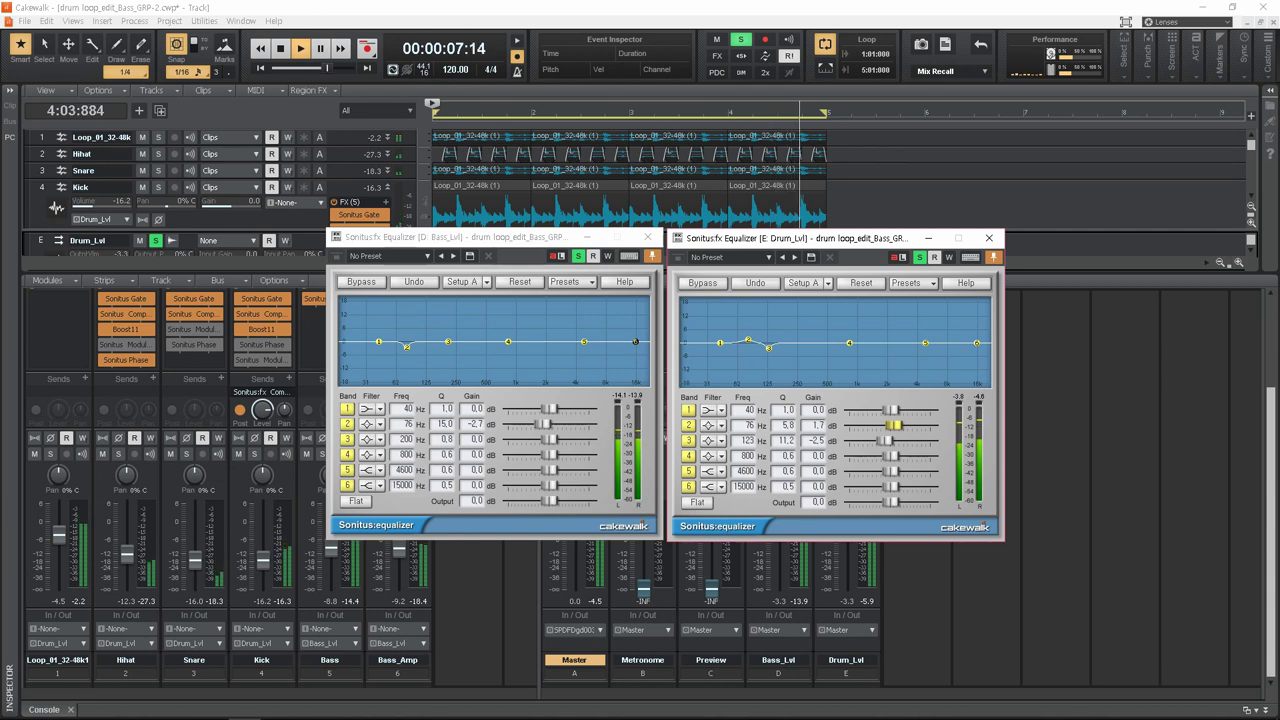
{"action": "left_click_drag", "start_coordinate": [893, 425], "coordinate": [895, 425]}
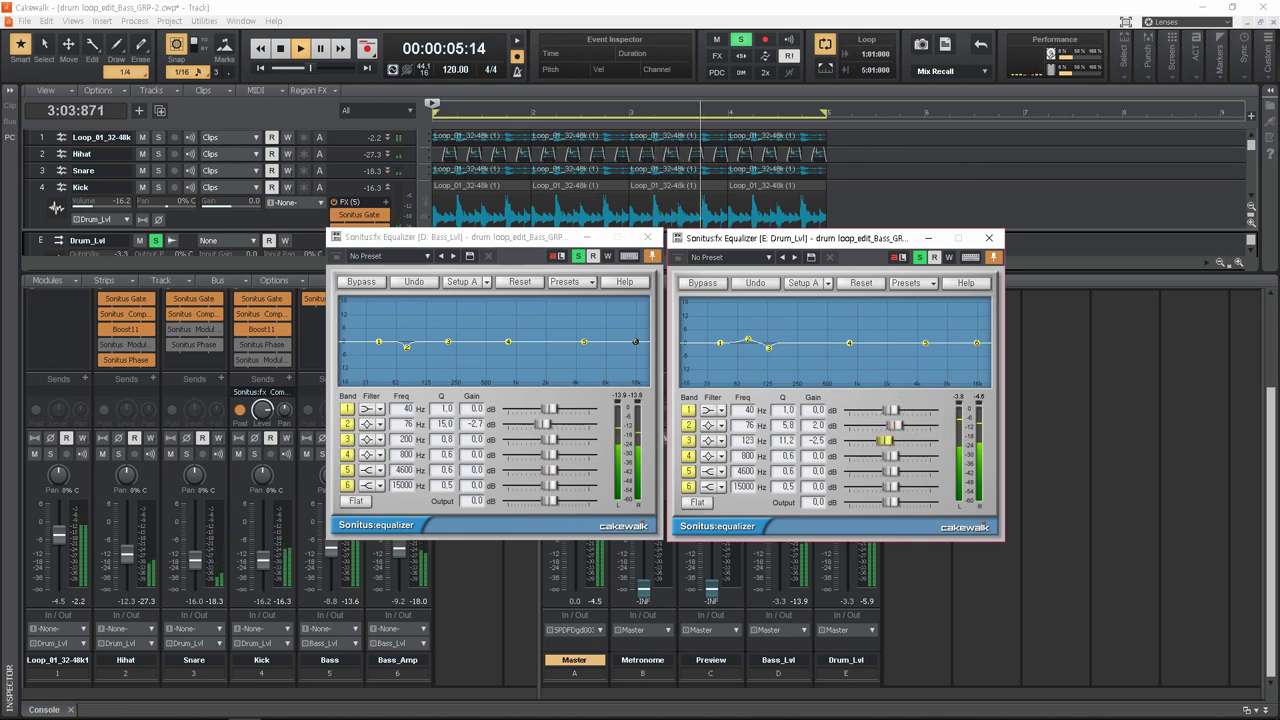
{"action": "left_click_drag", "start_coordinate": [885, 440], "coordinate": [884, 440]}
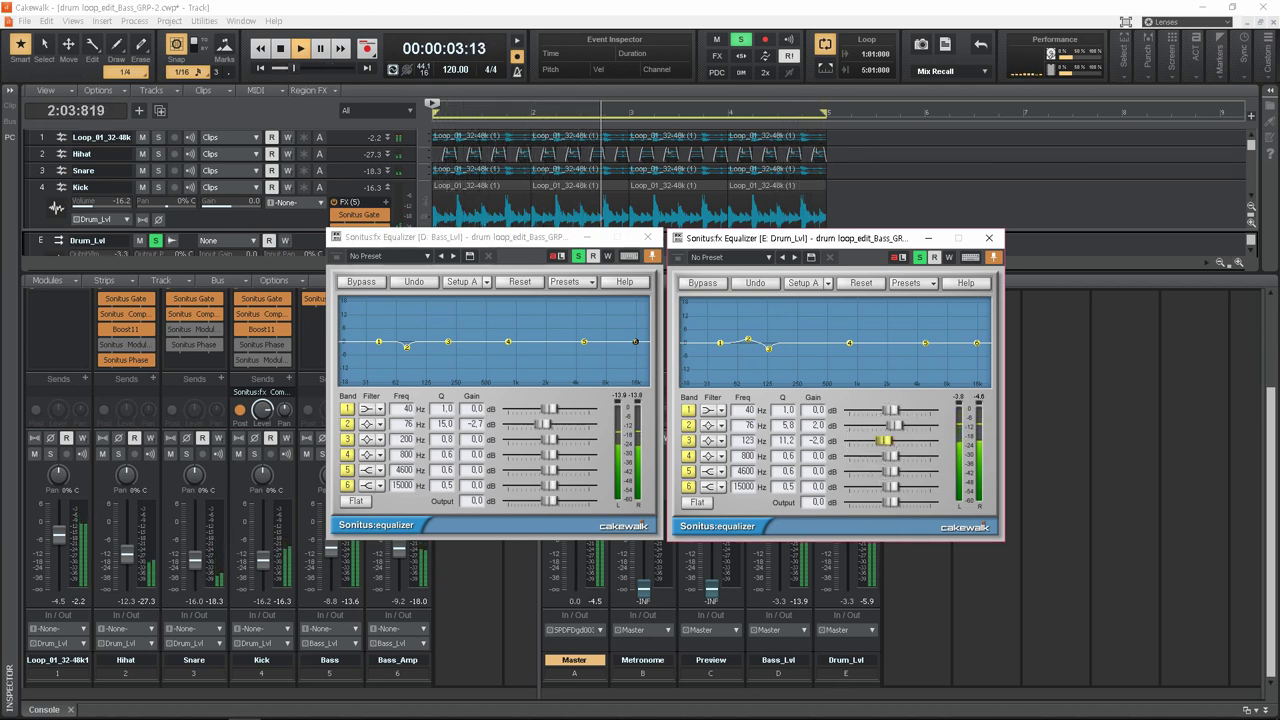
{"action": "left_click", "coordinate": [884, 440]}
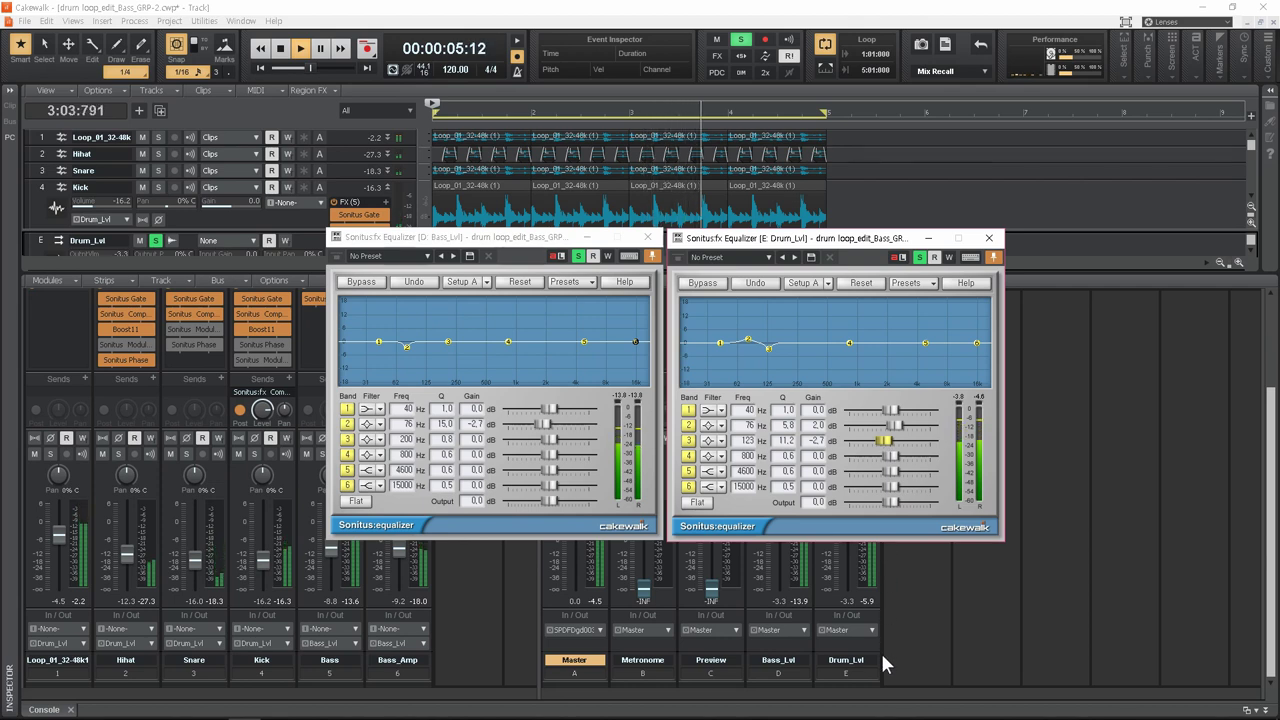
{"action": "key", "text": "space"}
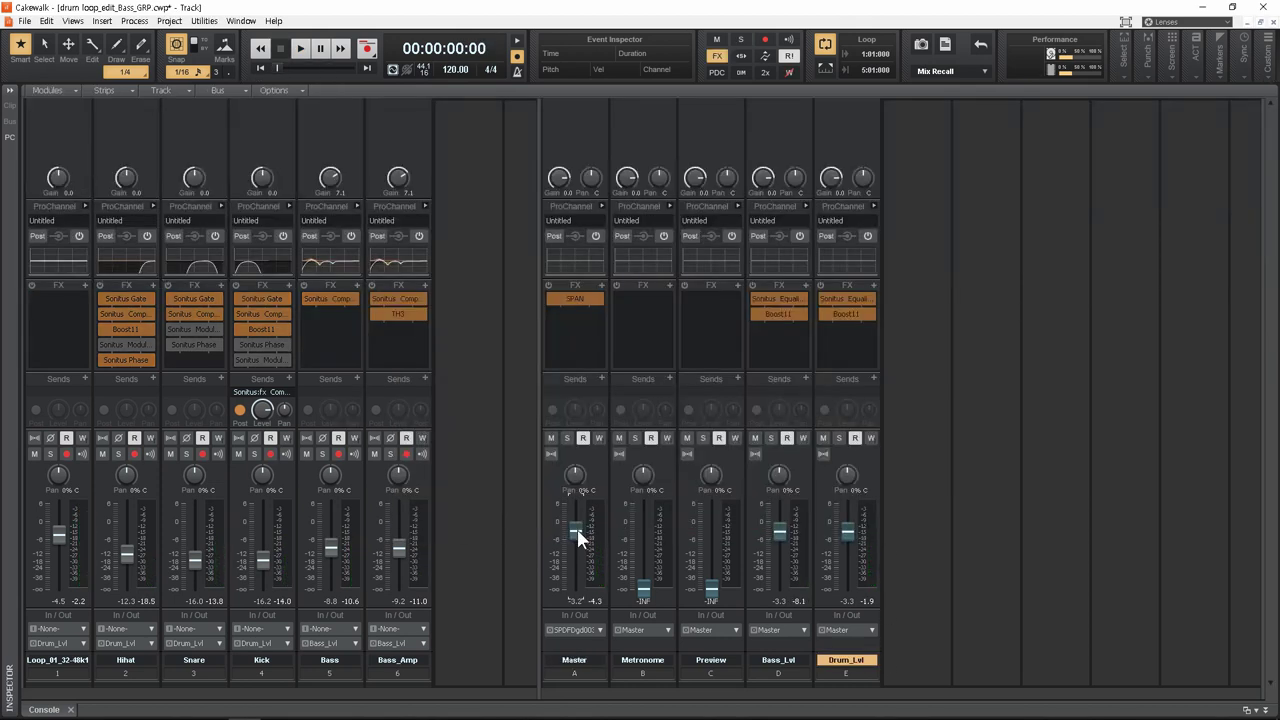
Step: Play the full mix with all audio effects bypassed, and re-enable the effects with the Master fader at 0.0 dB
{"action": "key", "text": "space"}
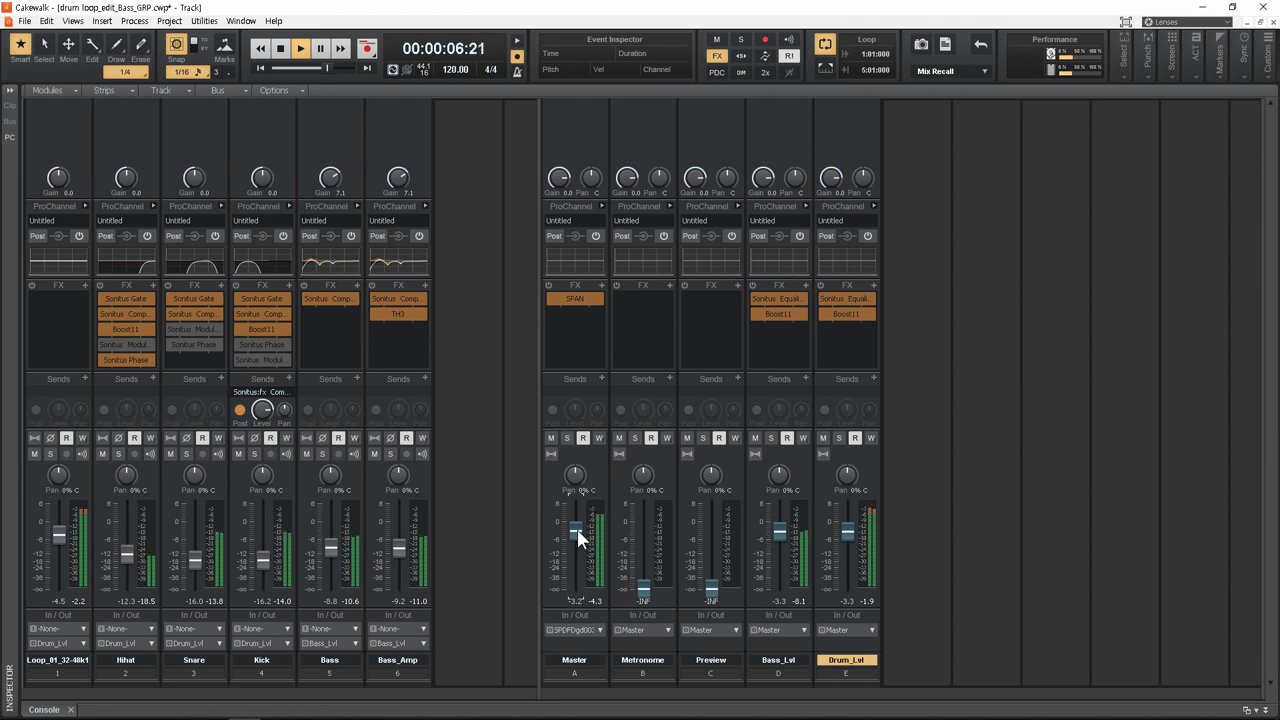
{"action": "key", "text": "space"}
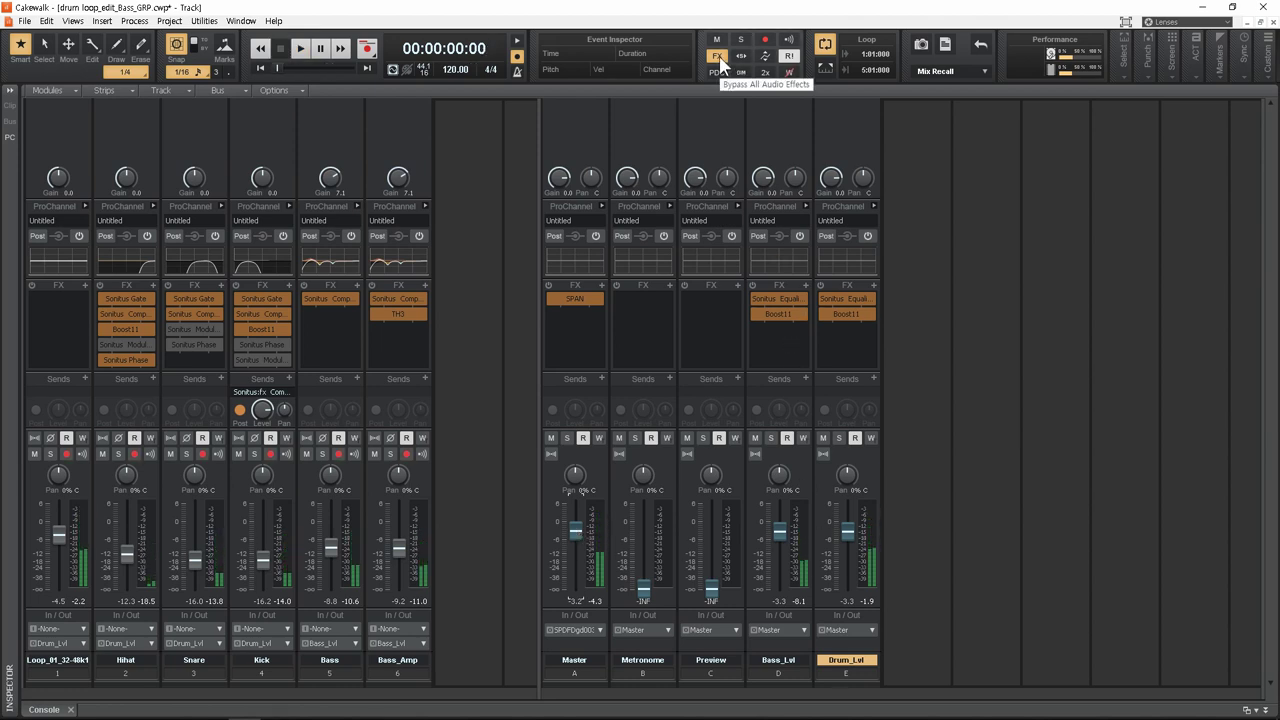
{"action": "left_click", "coordinate": [718, 57]}
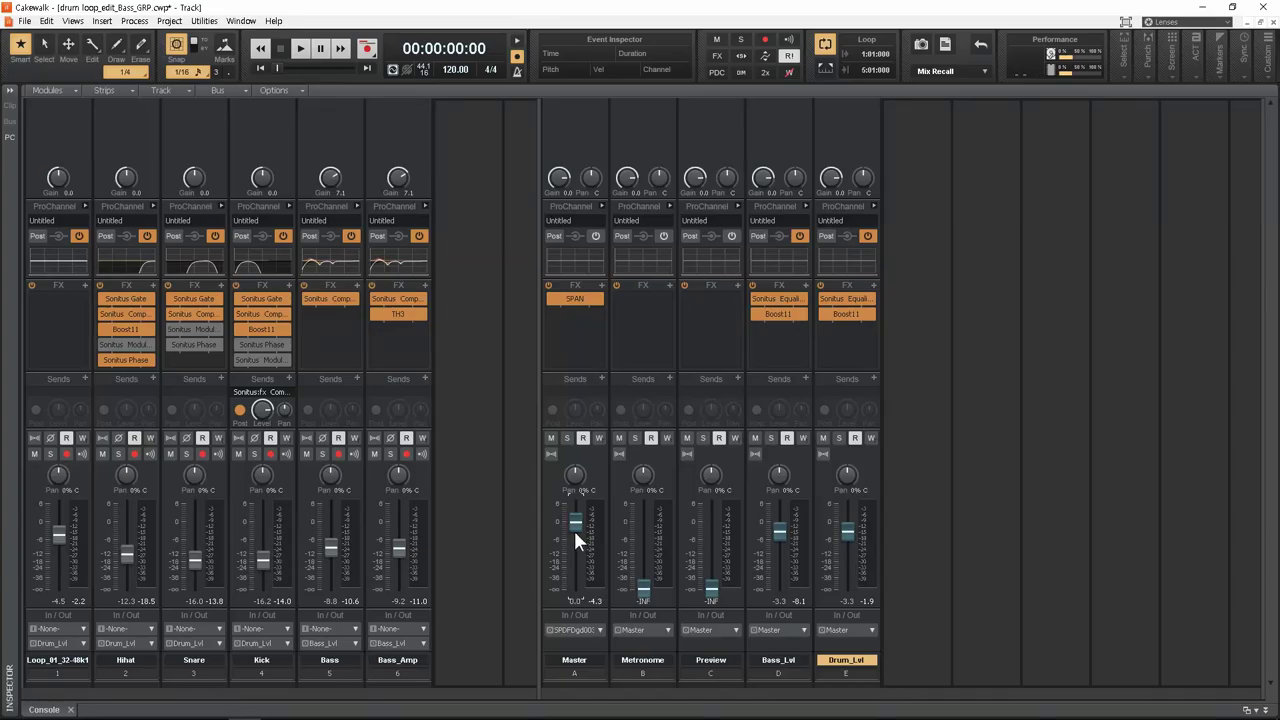
Step: Play the processed mix with 2x plug-in upsampling off and on for comparison, leaving upsampling enabled and playback stopped
{"action": "key", "text": "space"}
{"action": "left_click", "coordinate": [766, 72]}
{"action": "key", "text": "space"}
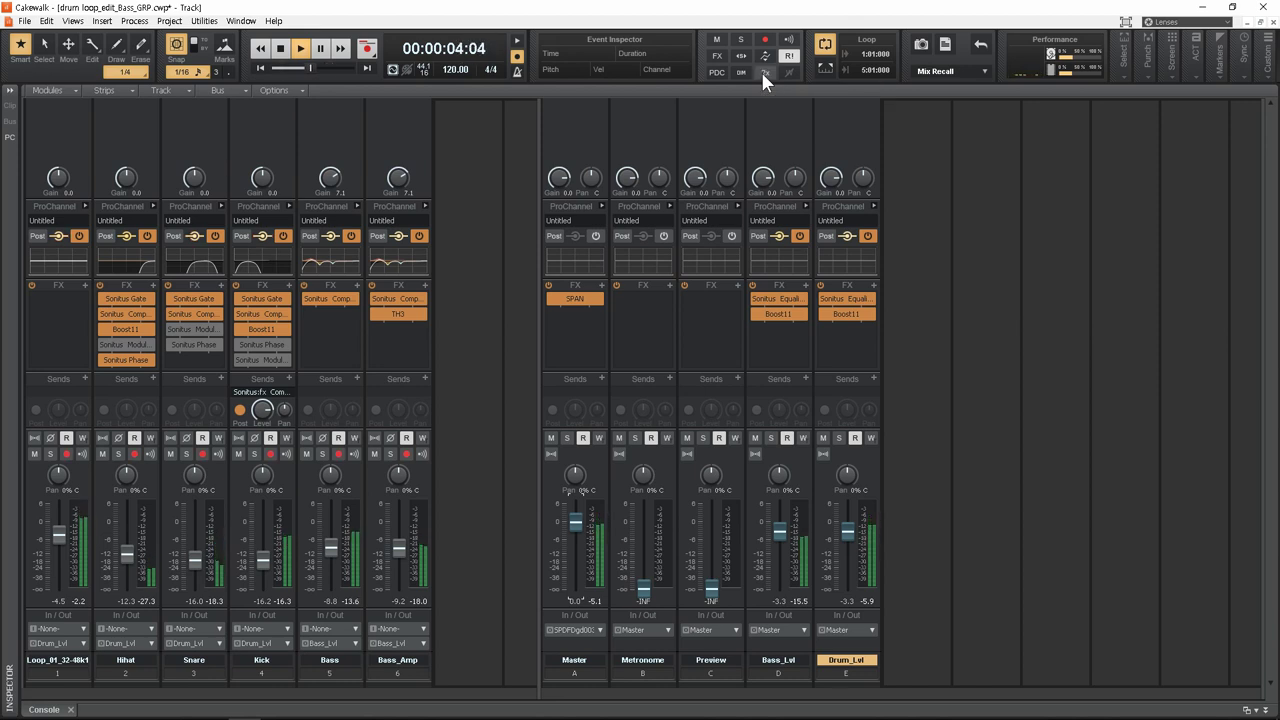
{"action": "left_click", "coordinate": [764, 72]}
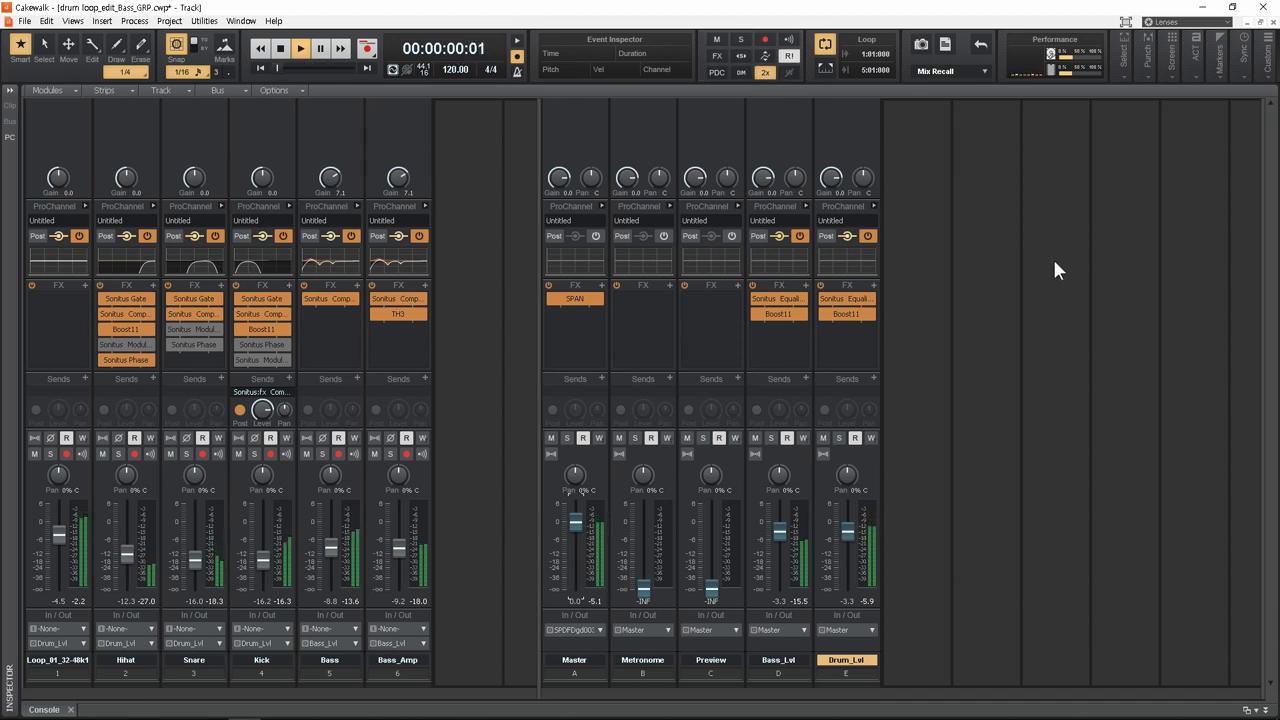
{"action": "key", "text": "space"}
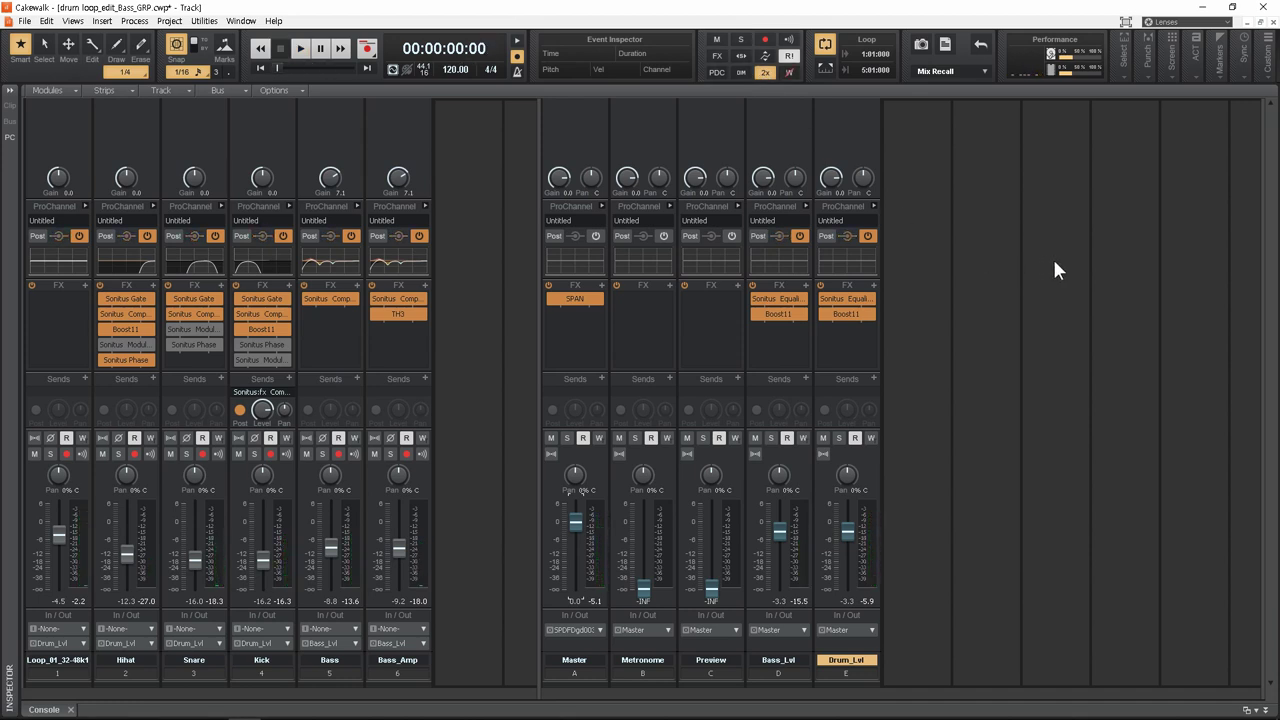